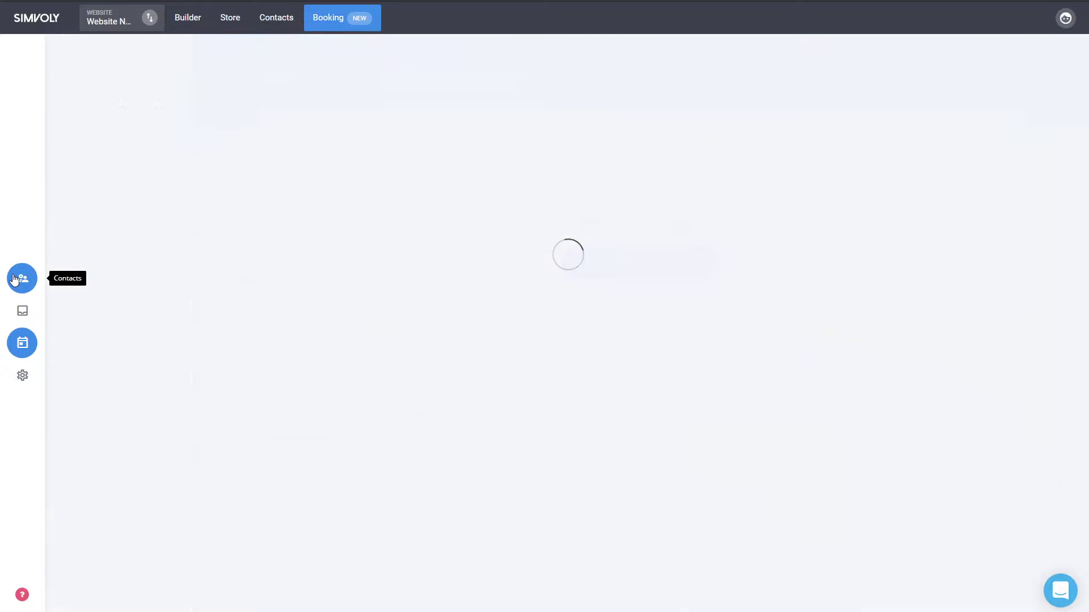
# - Open the website's Booking & Appointments section
pyautogui.click(26, 347)
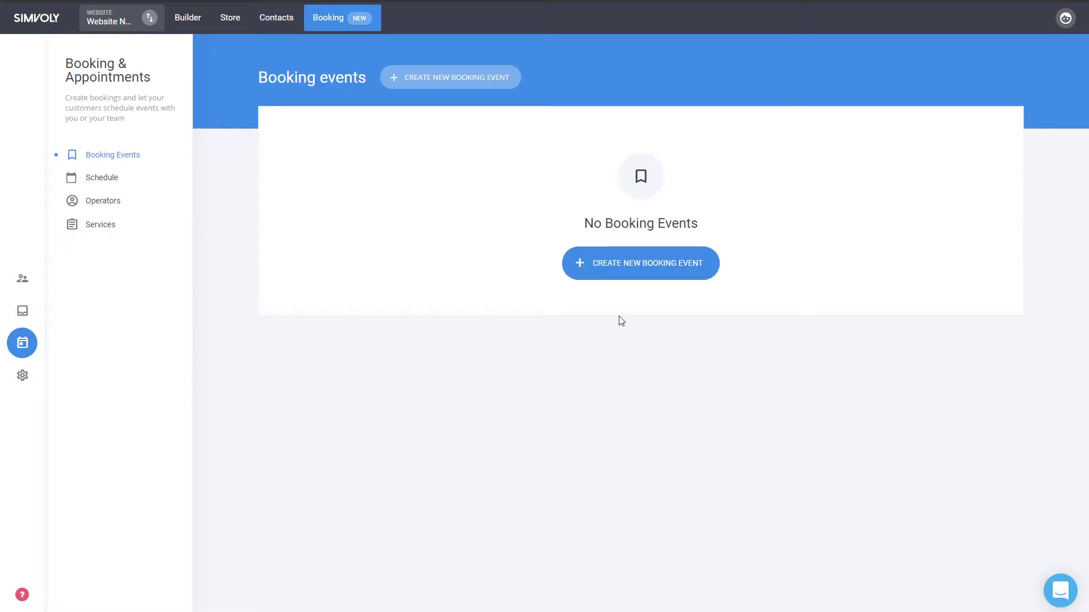
# - Browse the booking Schedule, Operators and Services pages, ending on the empty Booking Events list
pyautogui.click(101, 181)
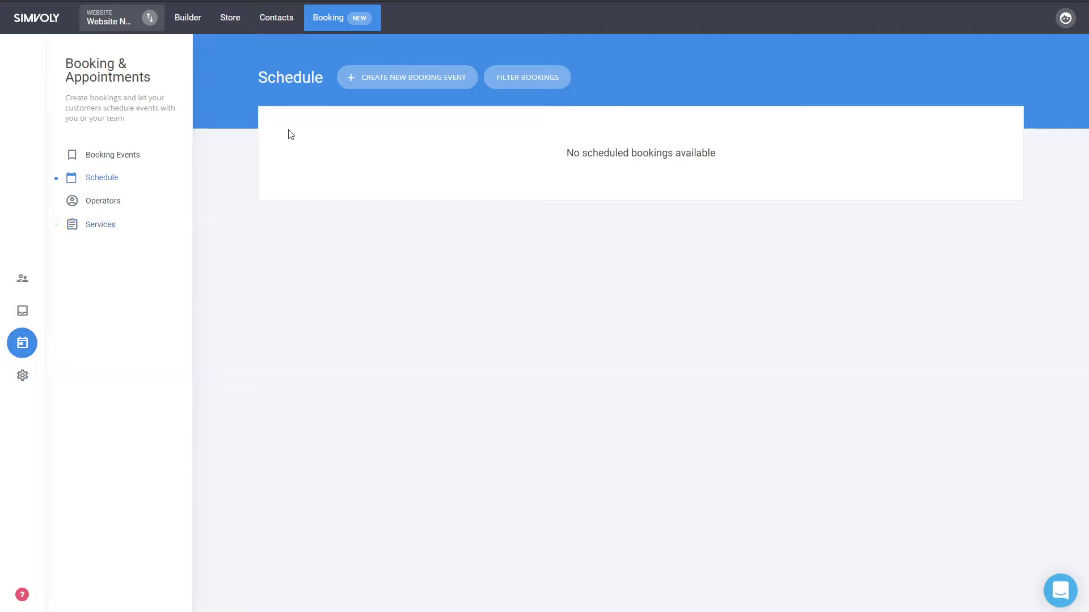
pyautogui.click(95, 207)
pyautogui.click(94, 227)
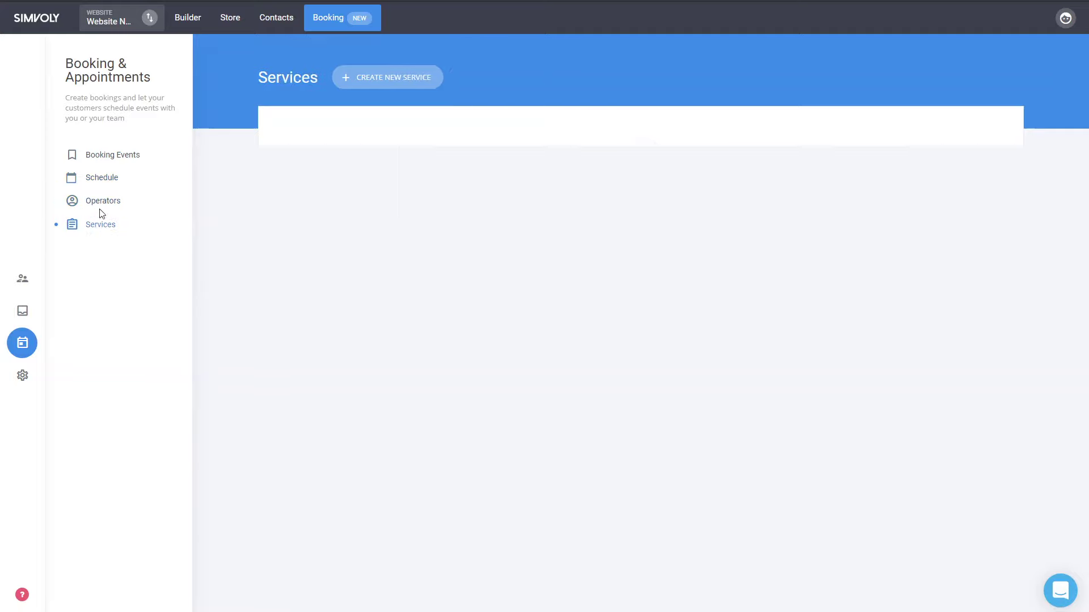
pyautogui.click(101, 203)
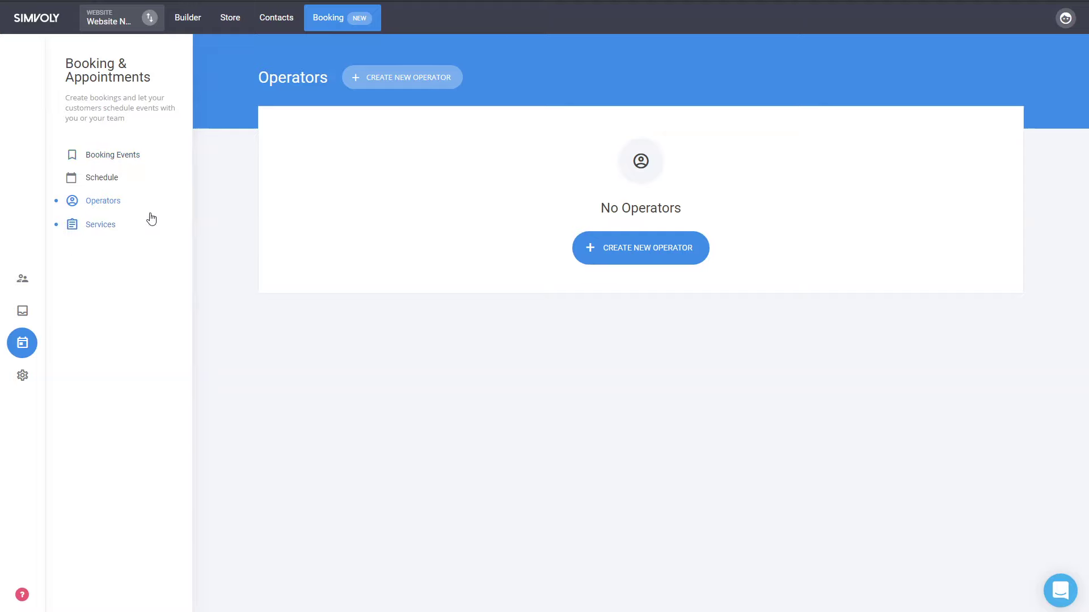
pyautogui.click(115, 165)
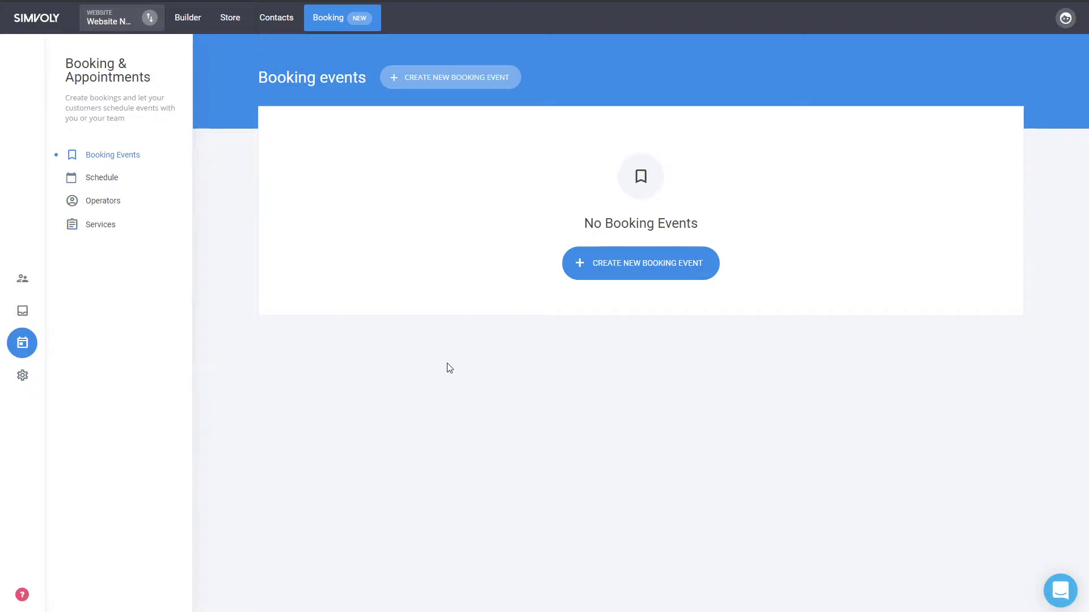
# - Start a new booking event named 'My First Event Name'
pyautogui.click(656, 279)
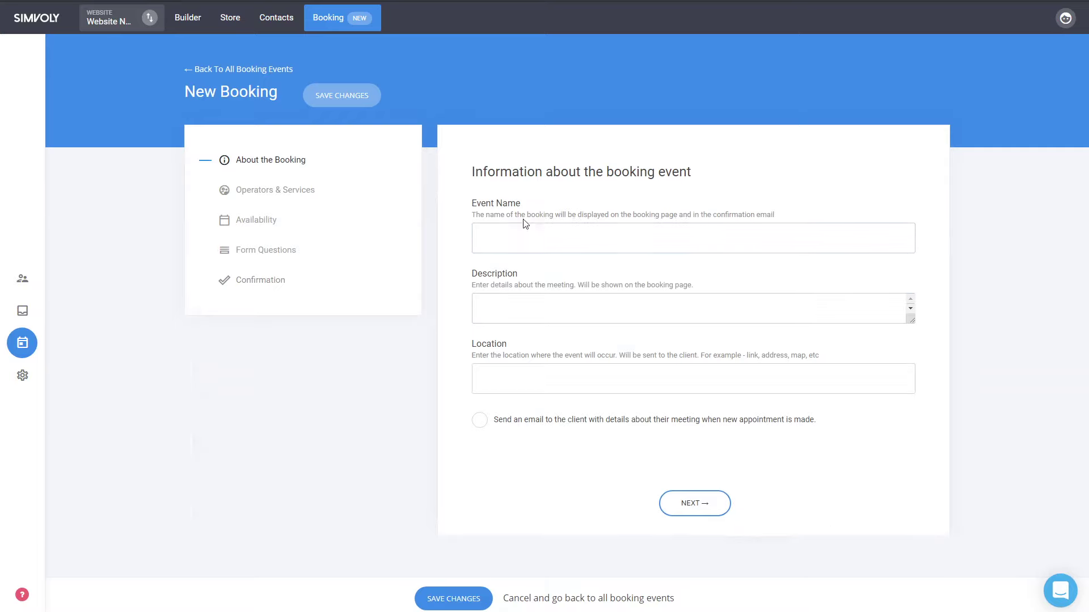
pyautogui.click(539, 238)
pyautogui.write('E')
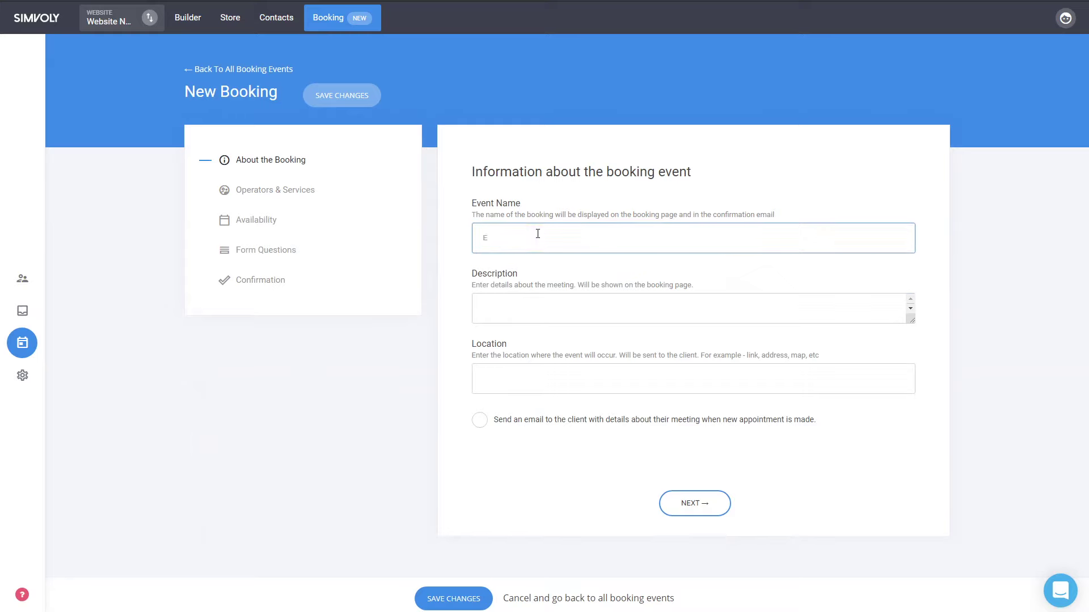
pyautogui.write('My First Event Name')
pyautogui.tripleClick(537, 236)
# - Add description 'Description of the event', location 'Location of my event', and enable client appointment emails
pyautogui.click(518, 317)
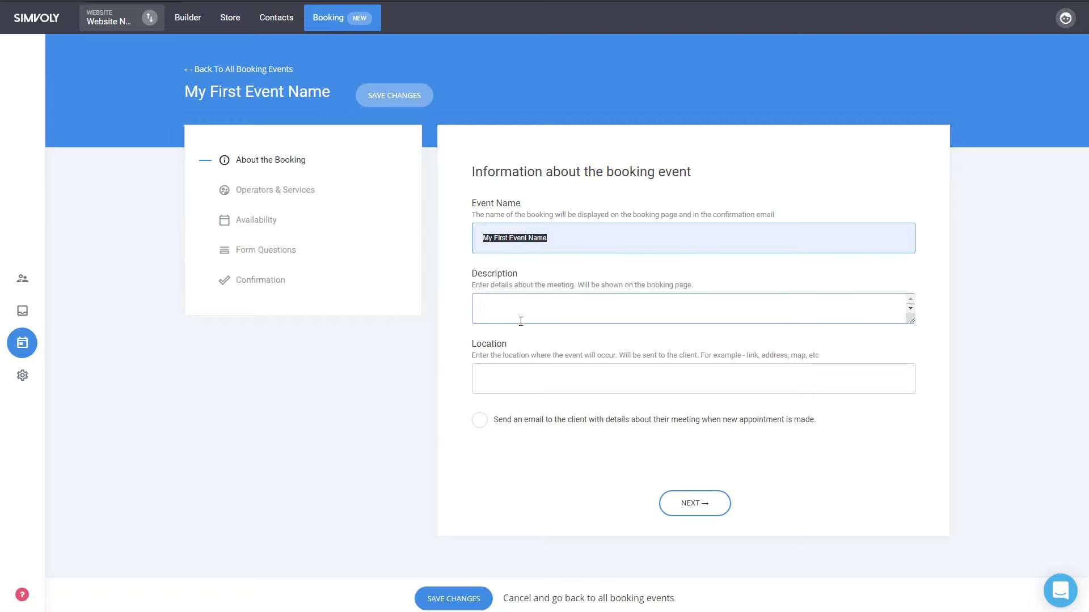
pyautogui.write('Des')
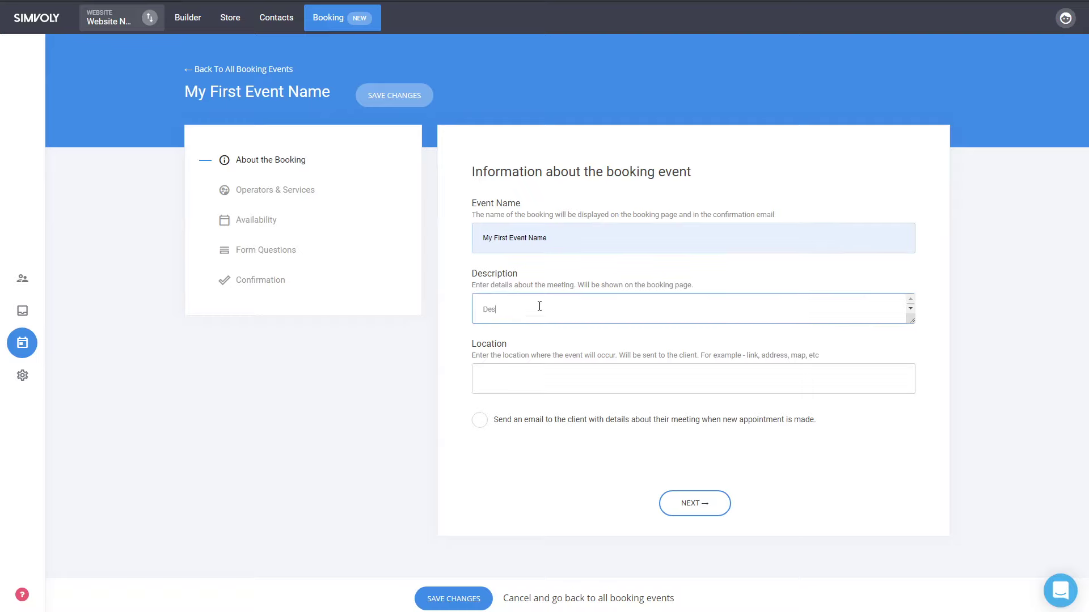
pyautogui.write('cription of the event')
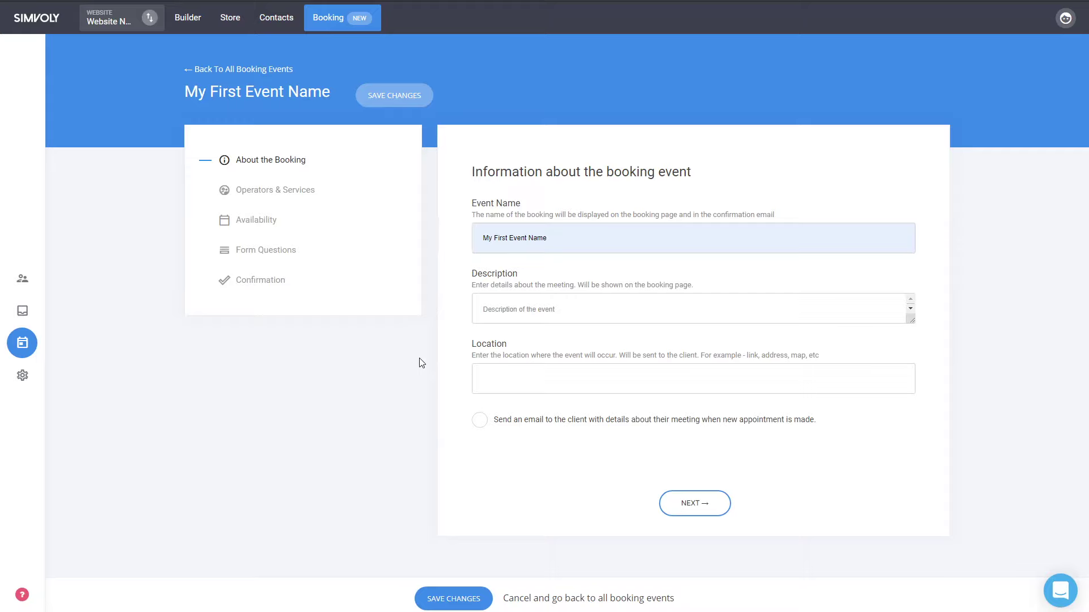
pyautogui.click(508, 376)
pyautogui.write('Location of my event')
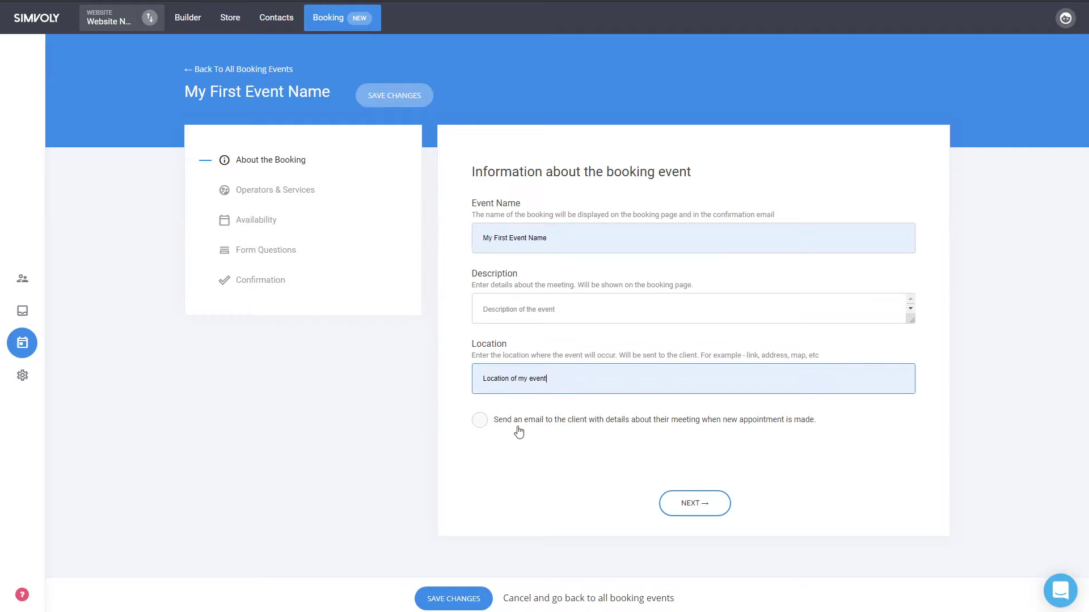
pyautogui.click(518, 429)
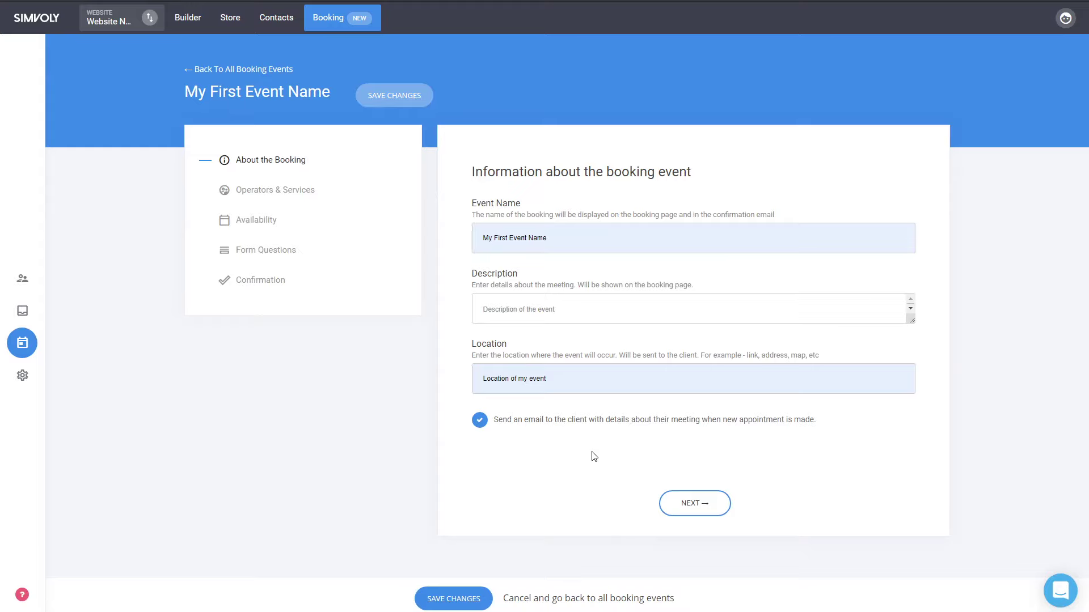
# - On the Operators & Services step, add a new operator with a name, e-mail and description 'CEO'
pyautogui.click(712, 519)
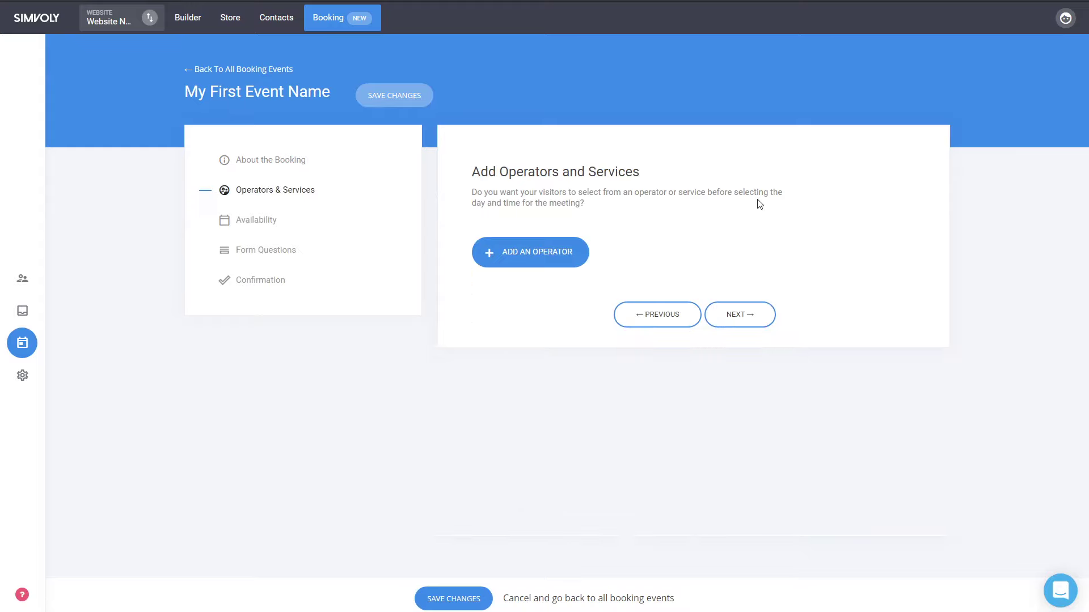
pyautogui.click(549, 259)
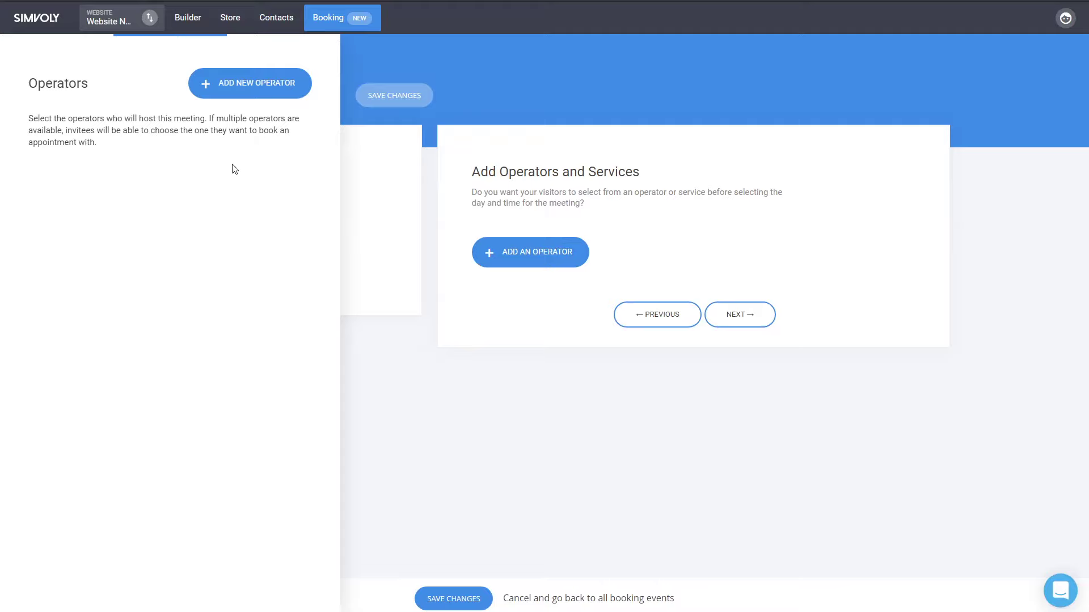
pyautogui.click(271, 96)
pyautogui.click(486, 150)
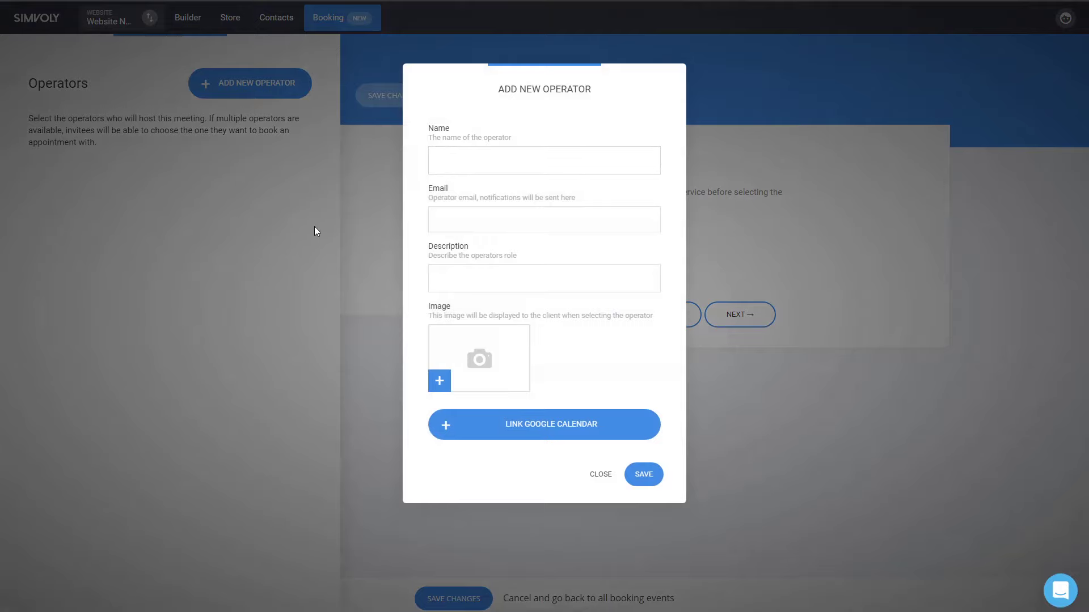
pyautogui.click(471, 159)
pyautogui.write('Stan')
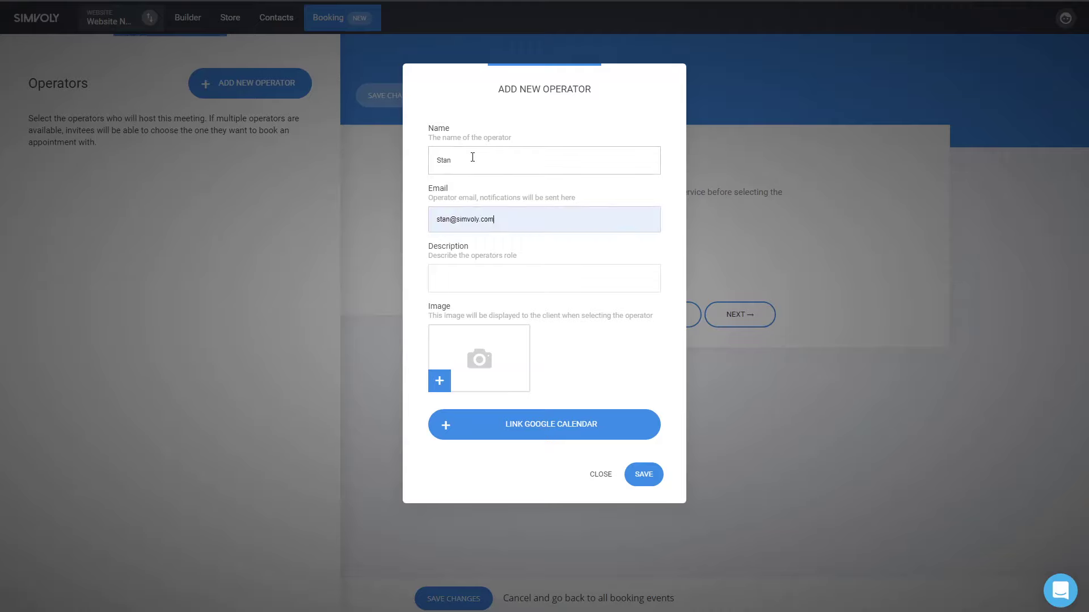
pyautogui.press('Tab')
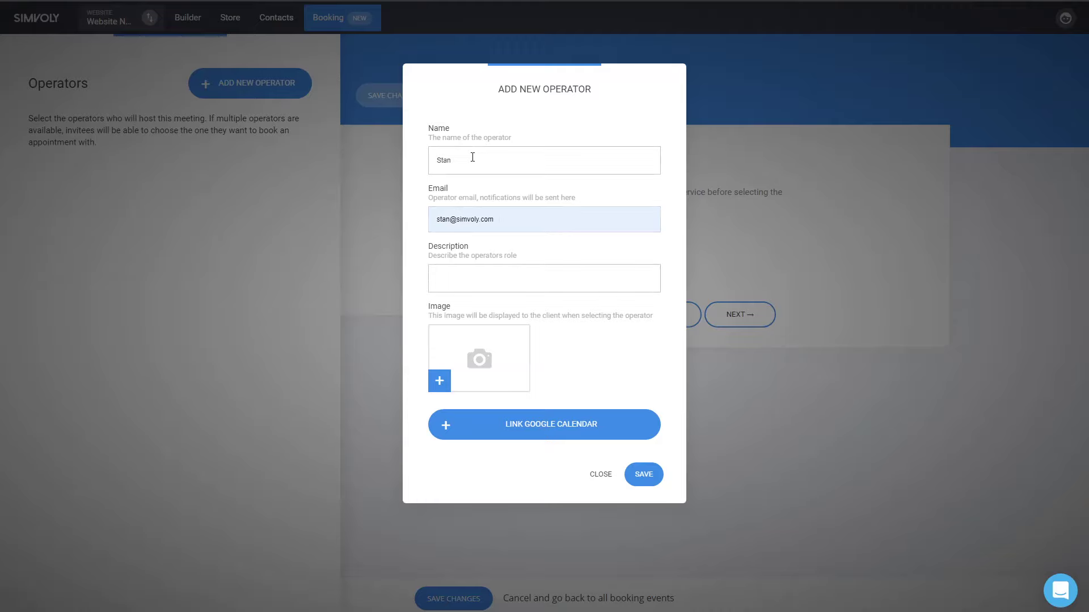
pyautogui.write('CEO')
# - Give the operator the wooden-ball image from File Manager and save it
pyautogui.click(491, 358)
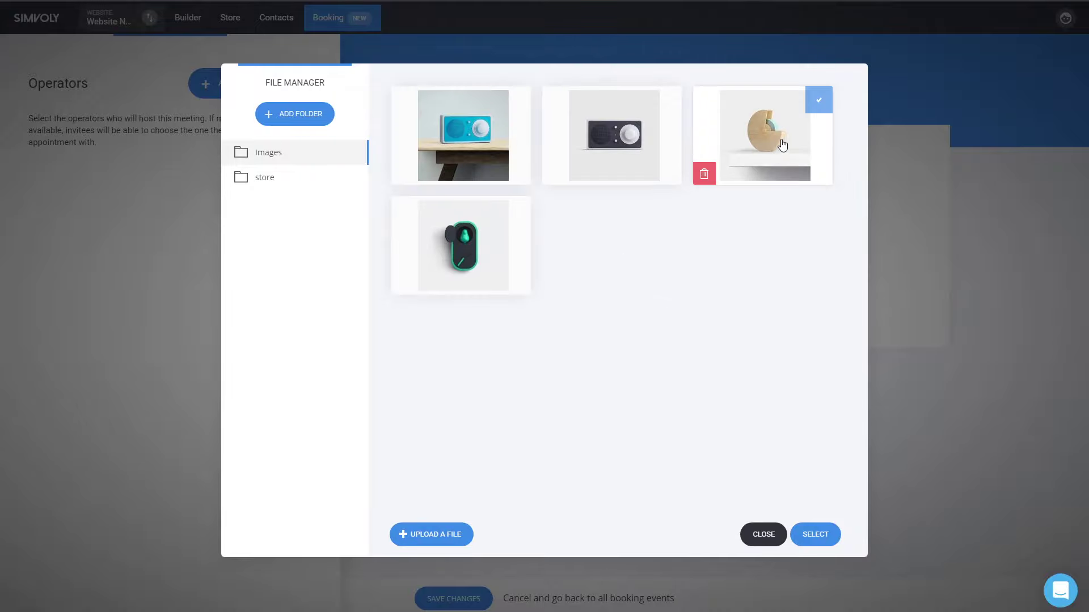
pyautogui.click(768, 136)
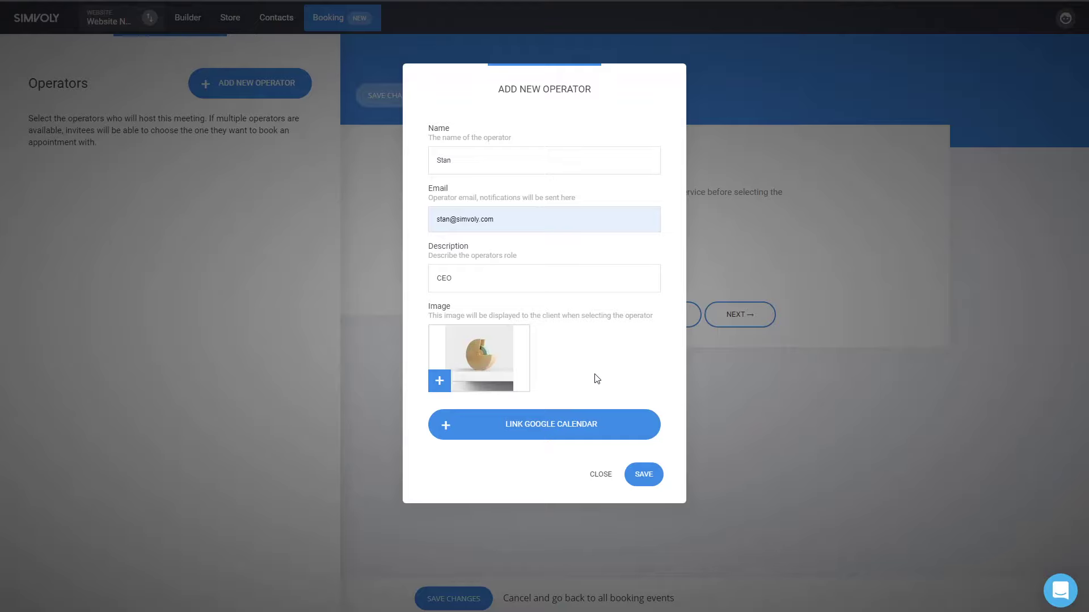
pyautogui.click(647, 480)
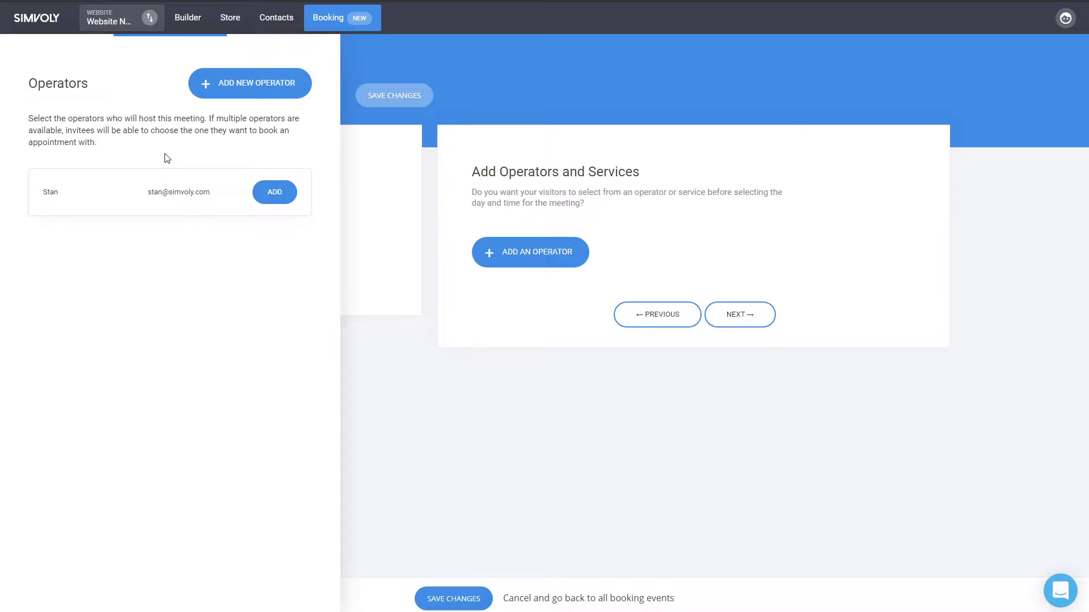
# - Create a second operator with a name, e-mail, description 'Sales' and a photo
pyautogui.click(223, 91)
pyautogui.write('John')
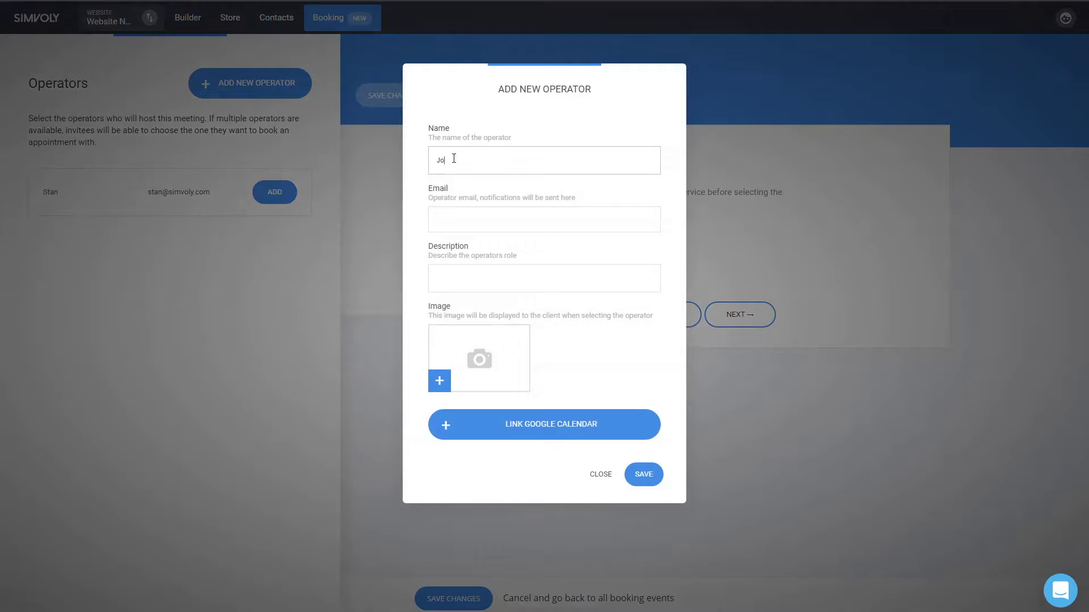
pyautogui.press('Tab')
pyautogui.press('Tab')
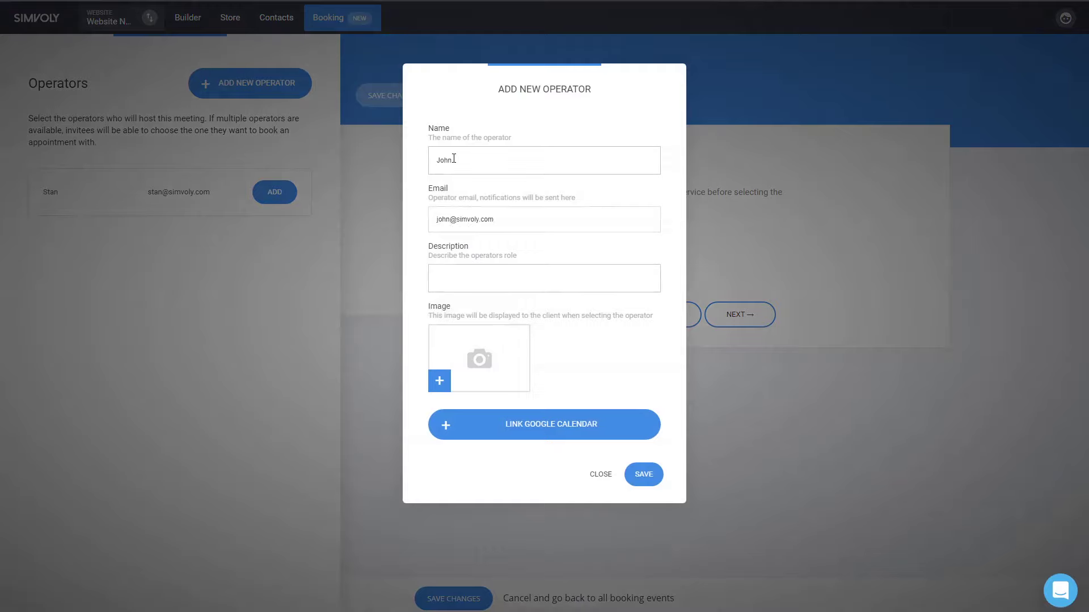
pyautogui.write('Sales')
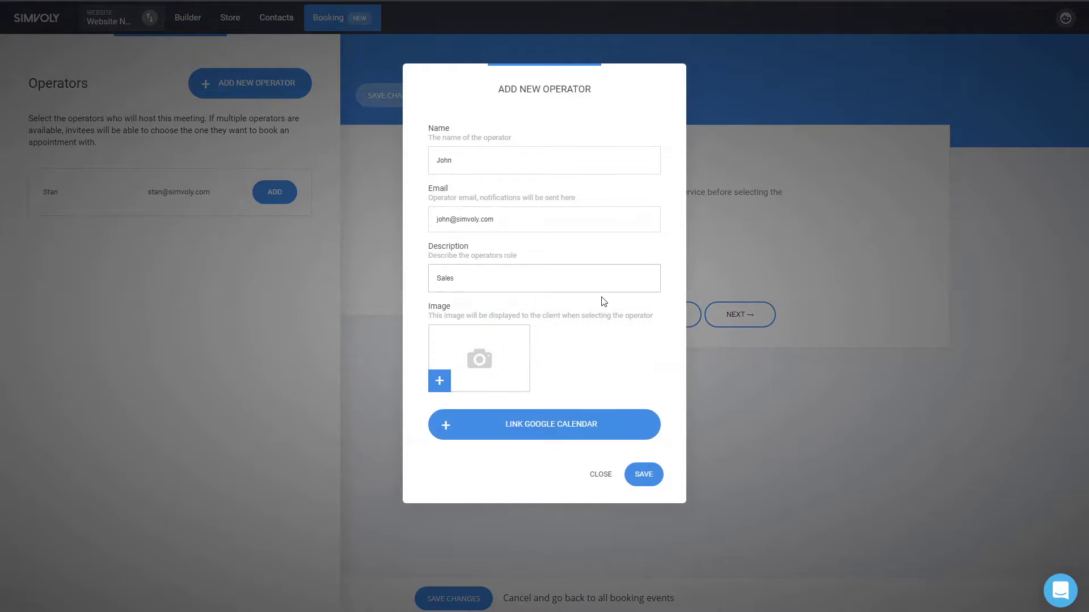
pyautogui.click(508, 354)
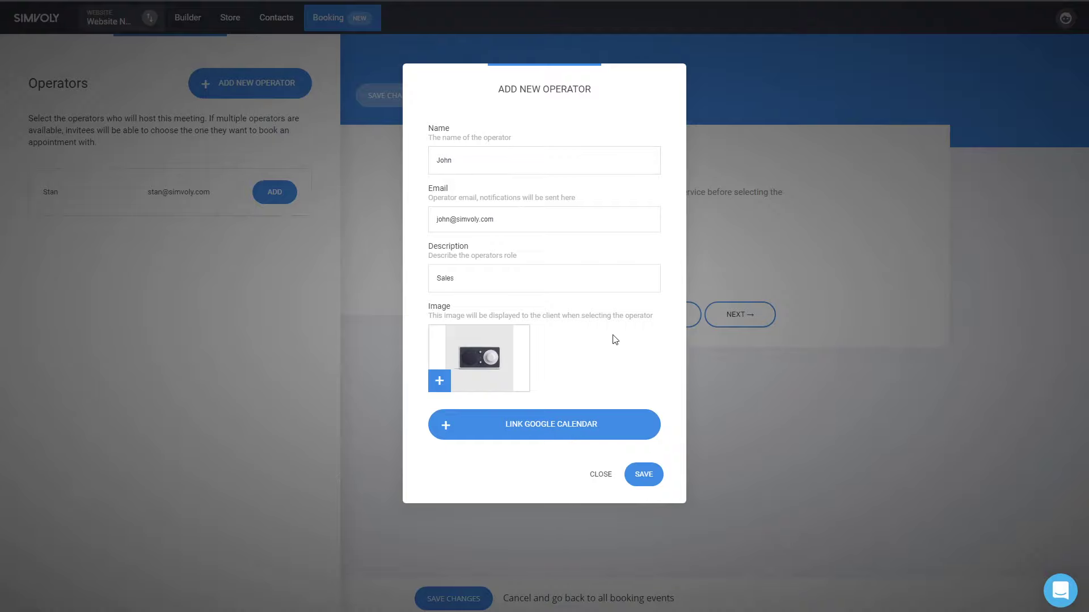
pyautogui.click(648, 475)
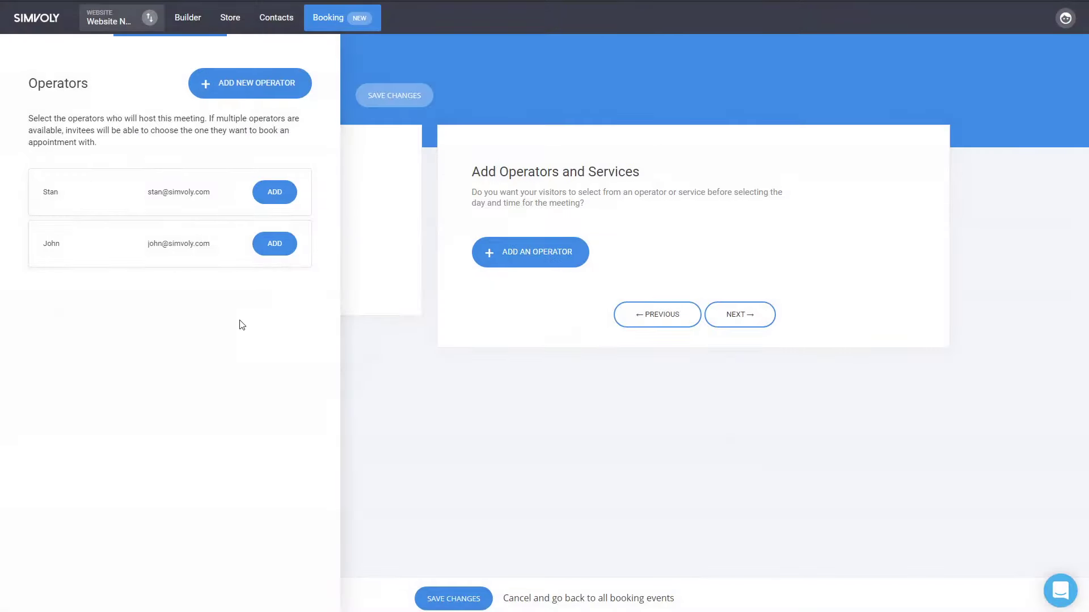
# - Attach both operators to the booking event
pyautogui.click(278, 196)
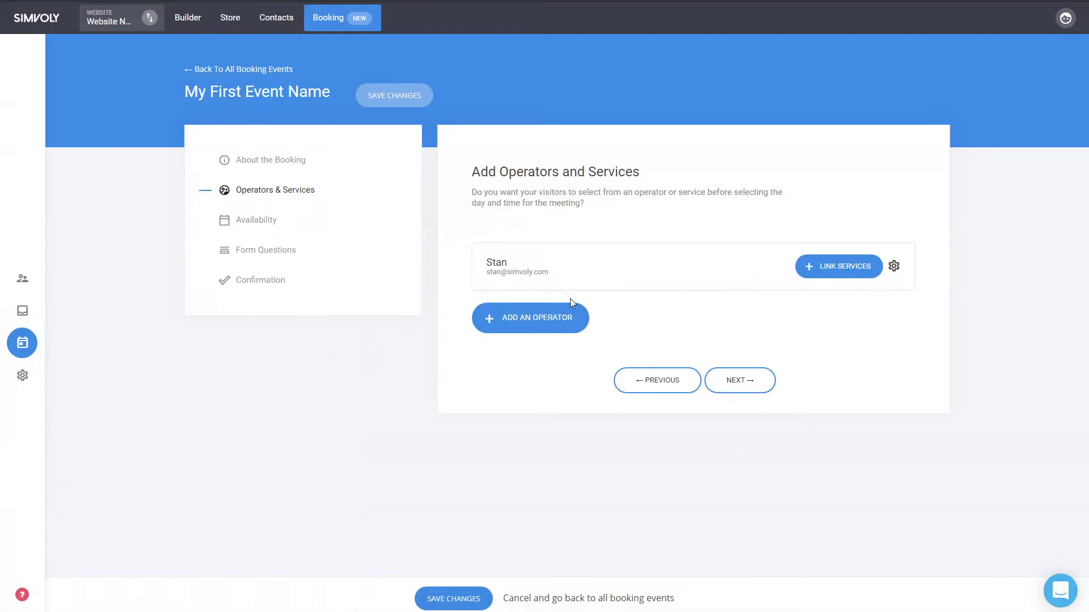
pyautogui.click(524, 311)
pyautogui.click(280, 247)
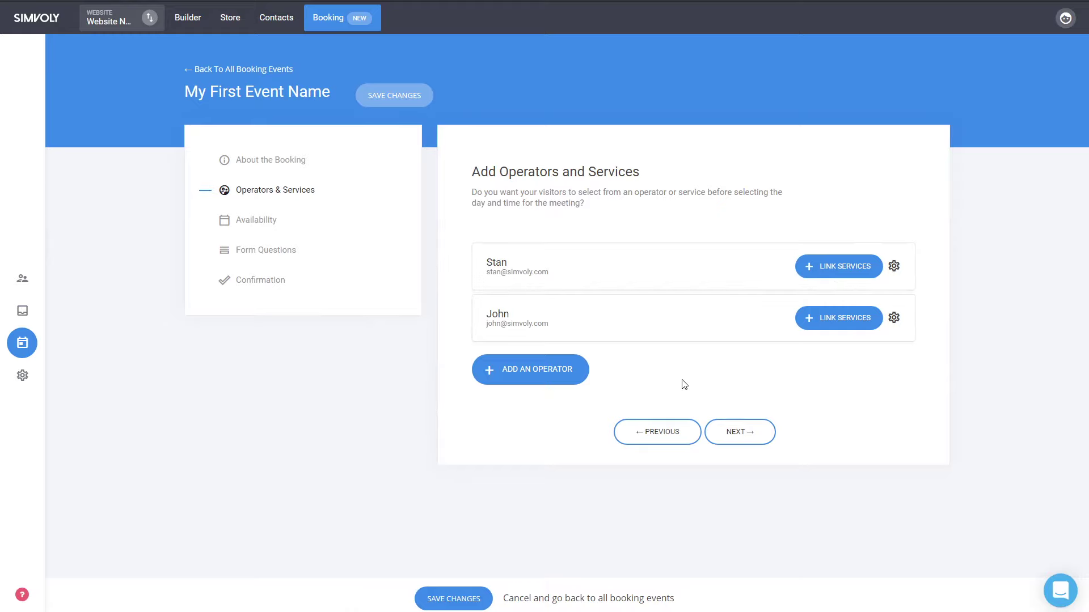
# - On the Availability step, make the first operator bookable for the next 3 weeks
pyautogui.click(753, 441)
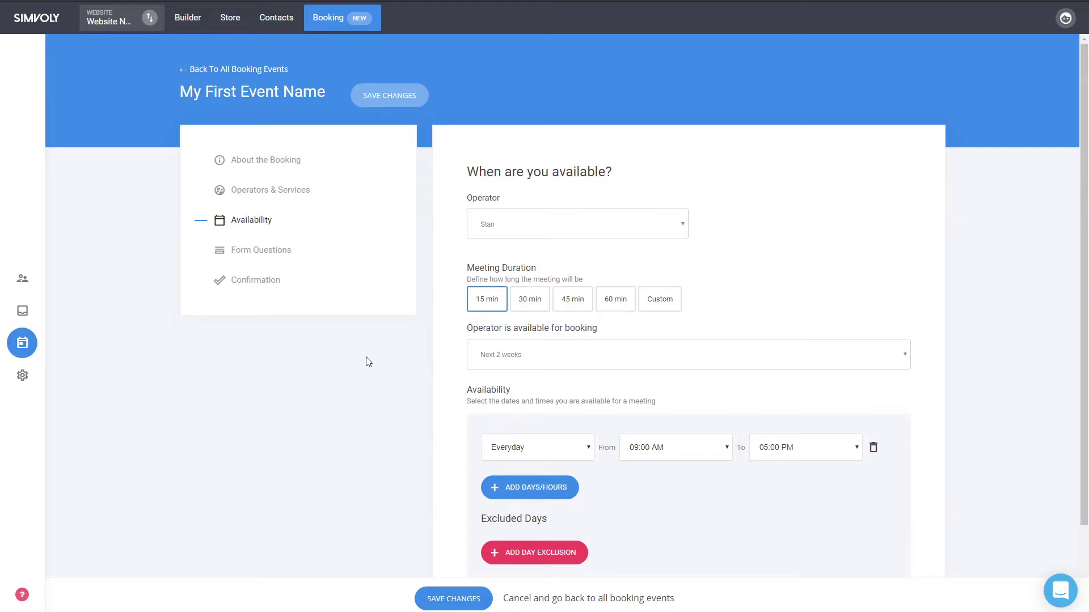
pyautogui.click(540, 366)
pyautogui.click(523, 391)
# - Add then remove an extra availability row and an empty excluded-days range, keeping Everyday 09:00 AM–05:00 PM
pyautogui.scroll(-2, 677, 470)
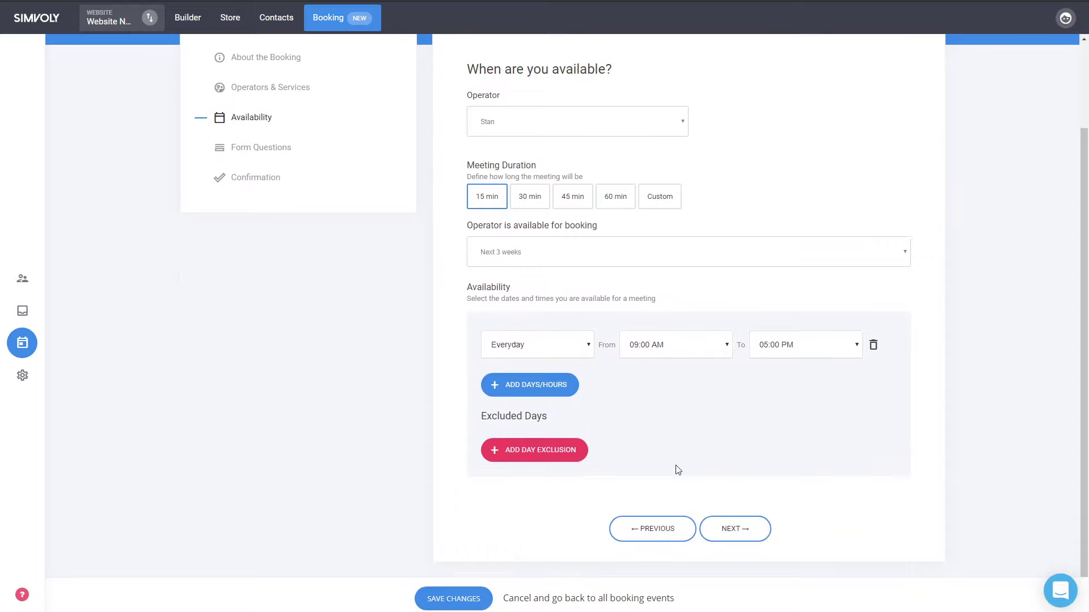
pyautogui.click(546, 389)
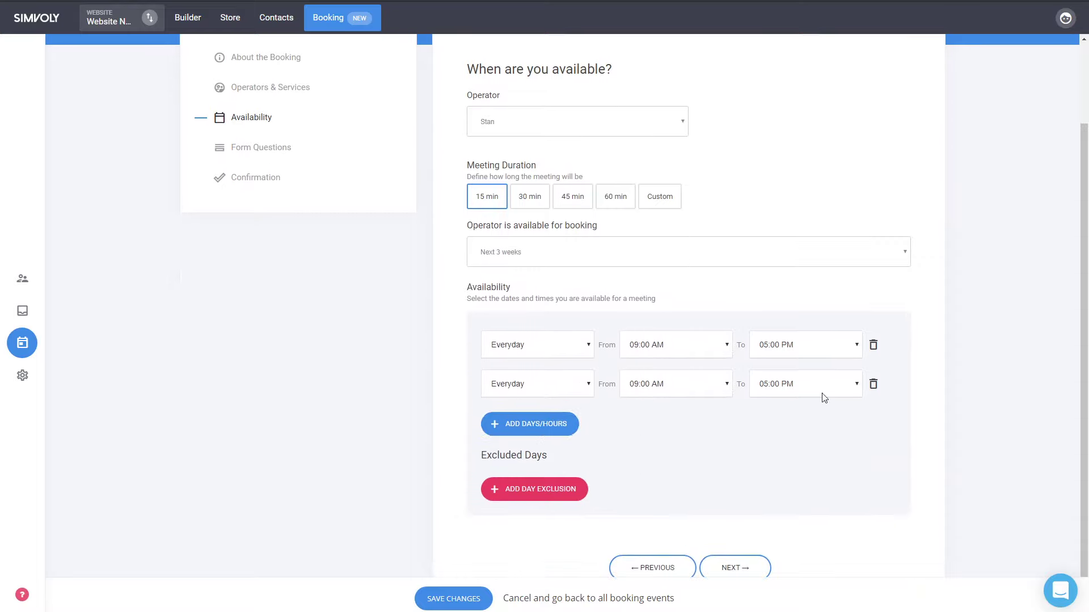
pyautogui.click(874, 382)
pyautogui.click(573, 450)
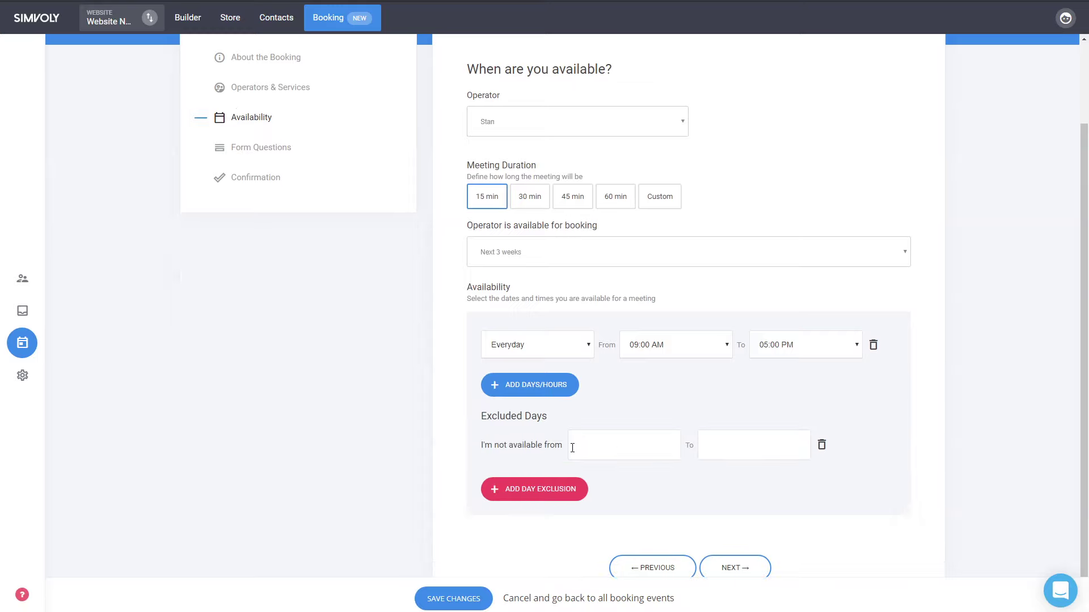
pyautogui.click(633, 442)
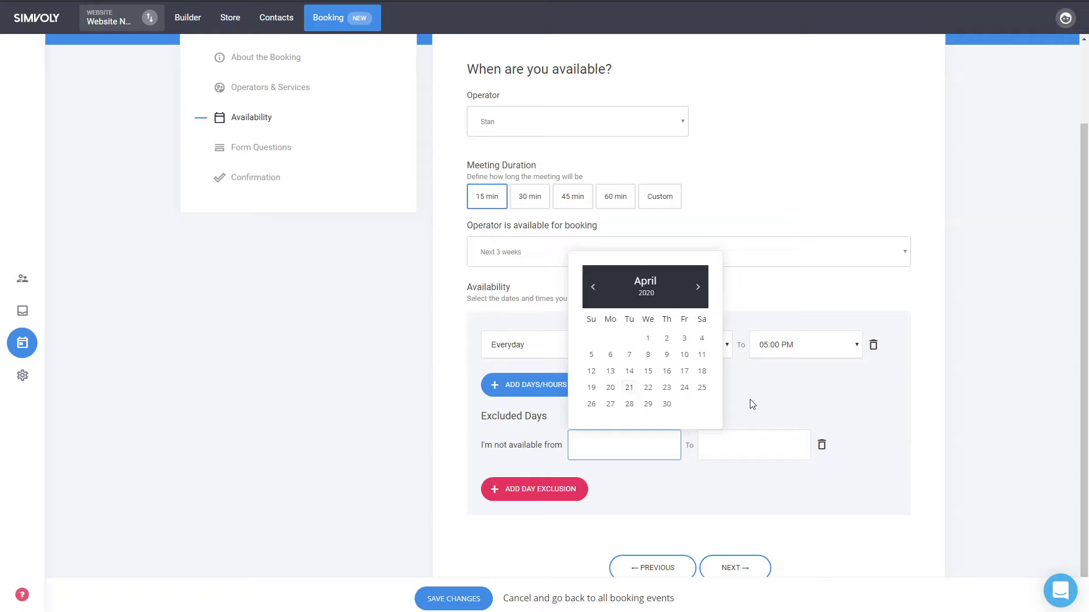
pyautogui.click(752, 404)
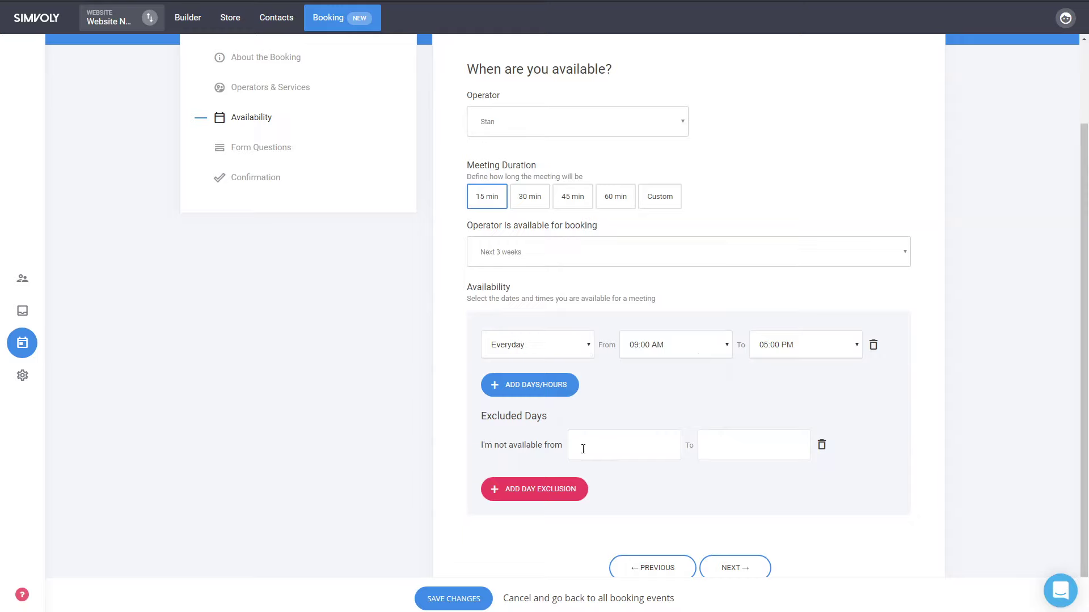
pyautogui.click(821, 445)
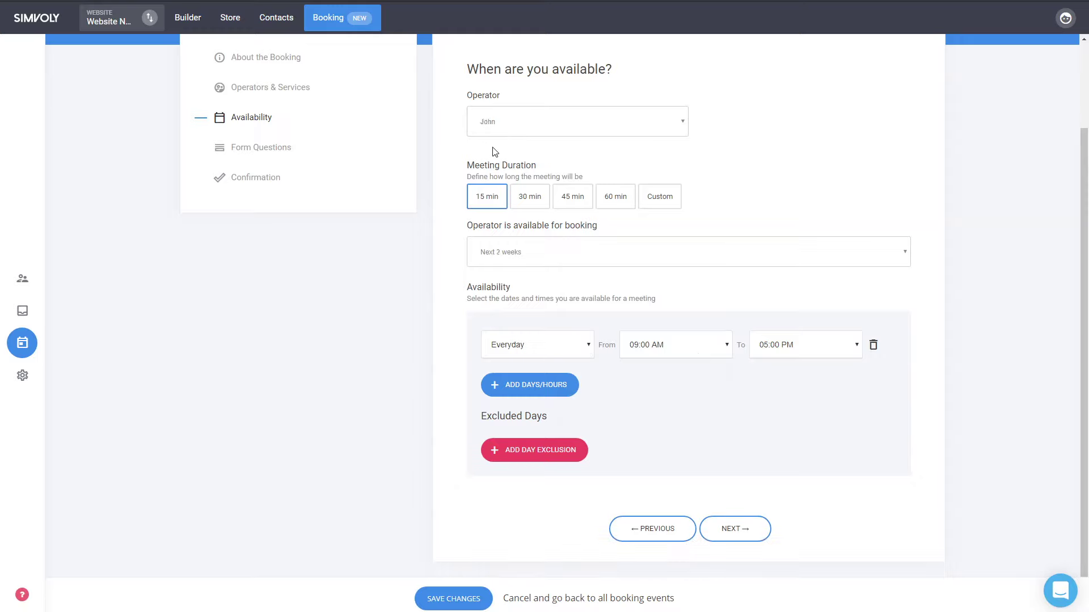
# - Add the 30-minute duration for the second operator and continue to Form Questions
pyautogui.click(536, 200)
pyautogui.click(737, 529)
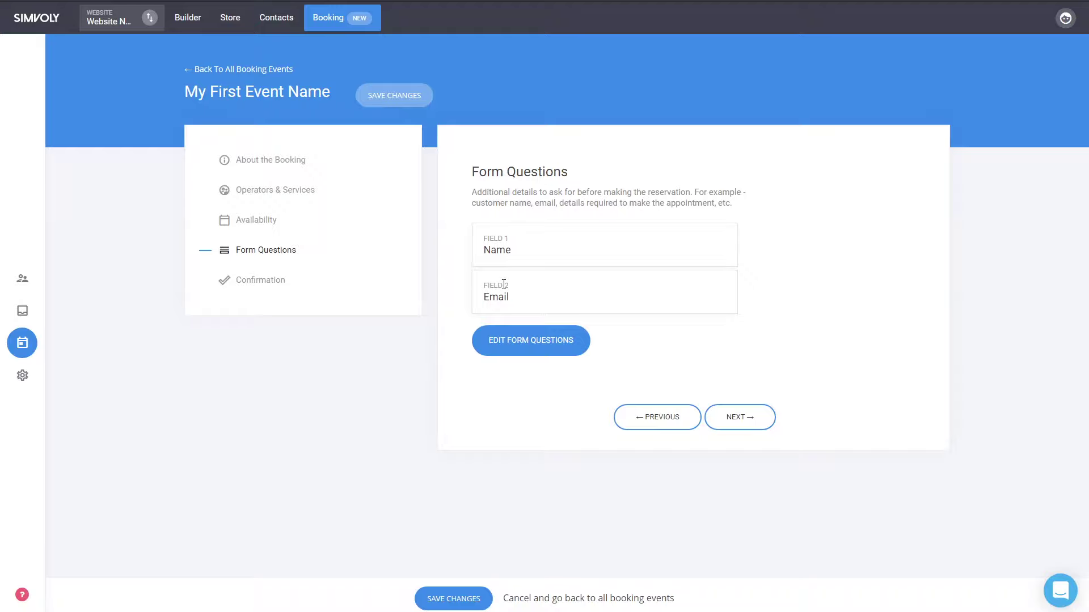
# - Add a Phone field after Name and Email in the booking form questions and save
pyautogui.click(519, 340)
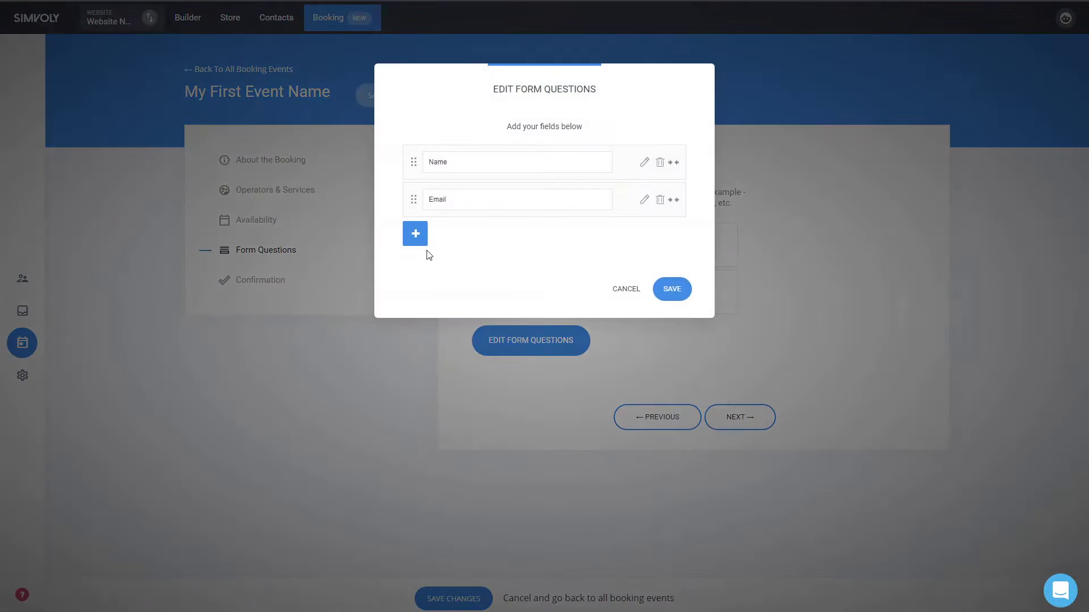
pyautogui.click(416, 237)
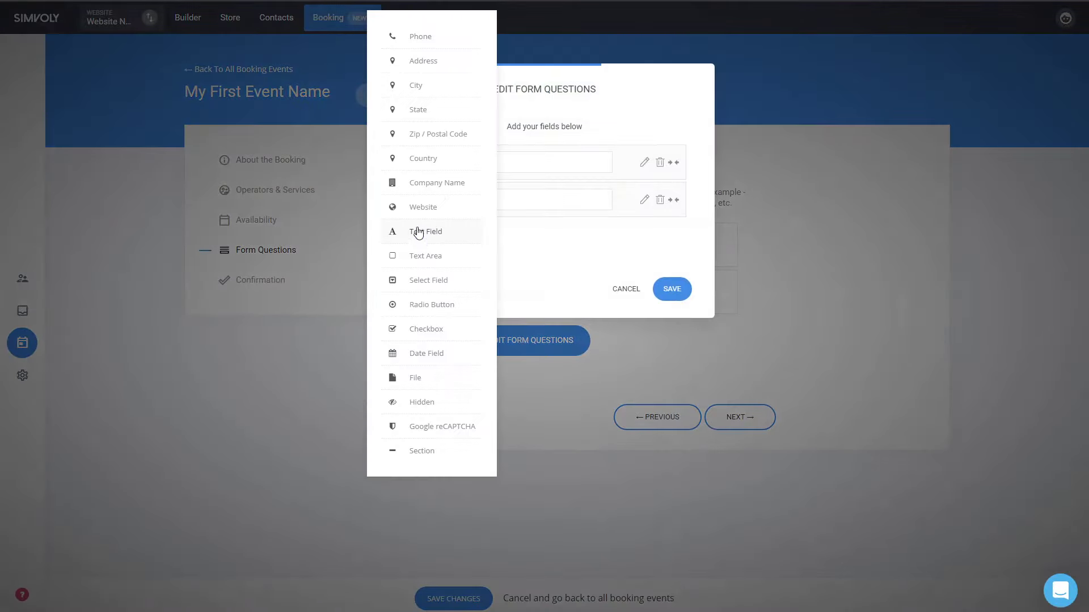
pyautogui.click(431, 38)
pyautogui.click(424, 267)
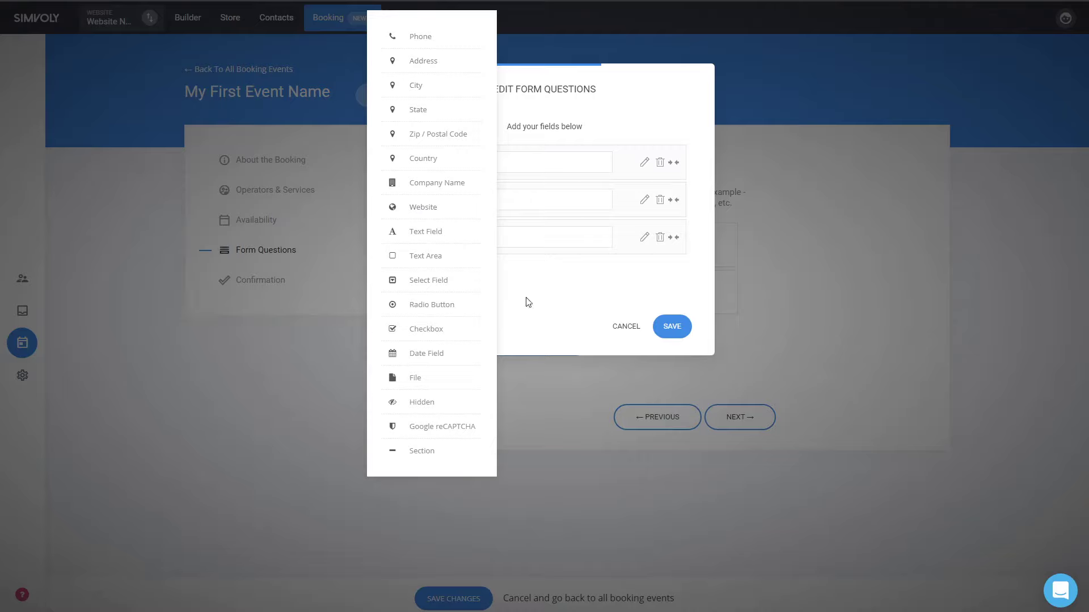
pyautogui.click(547, 297)
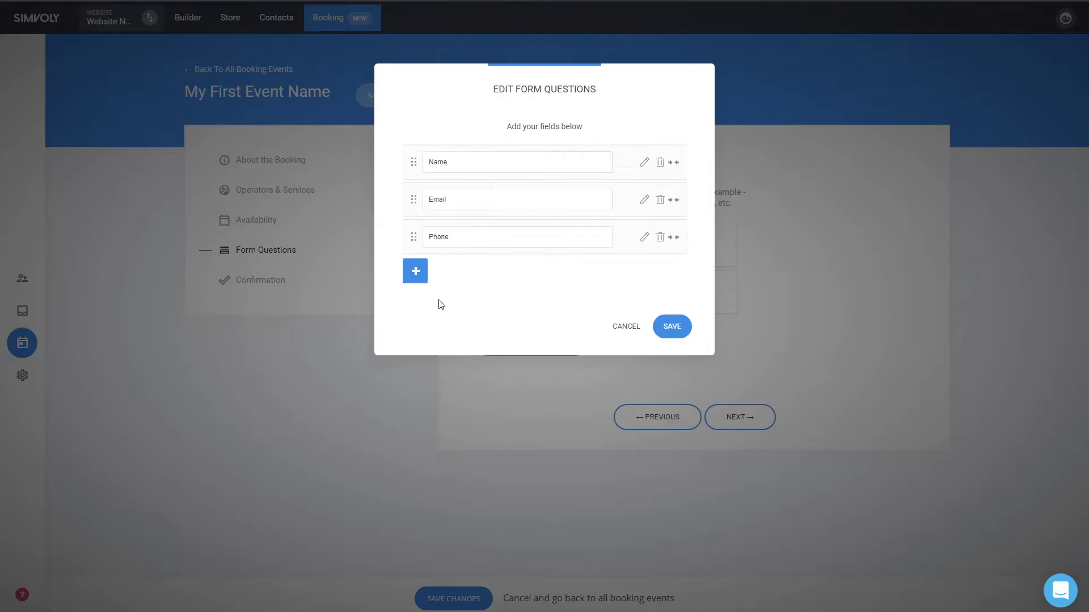
pyautogui.click(419, 279)
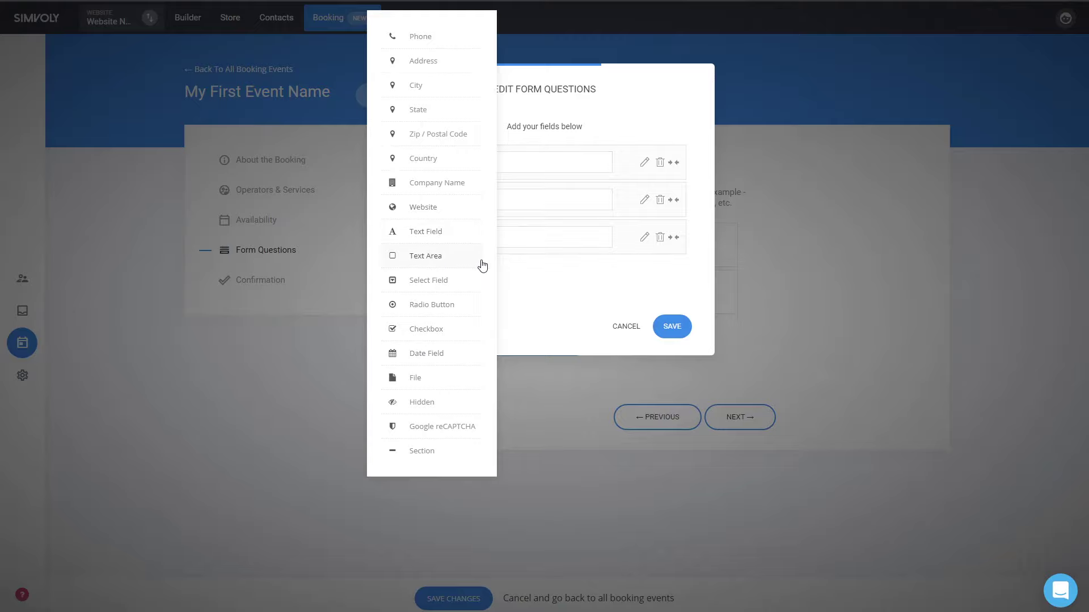
pyautogui.click(560, 302)
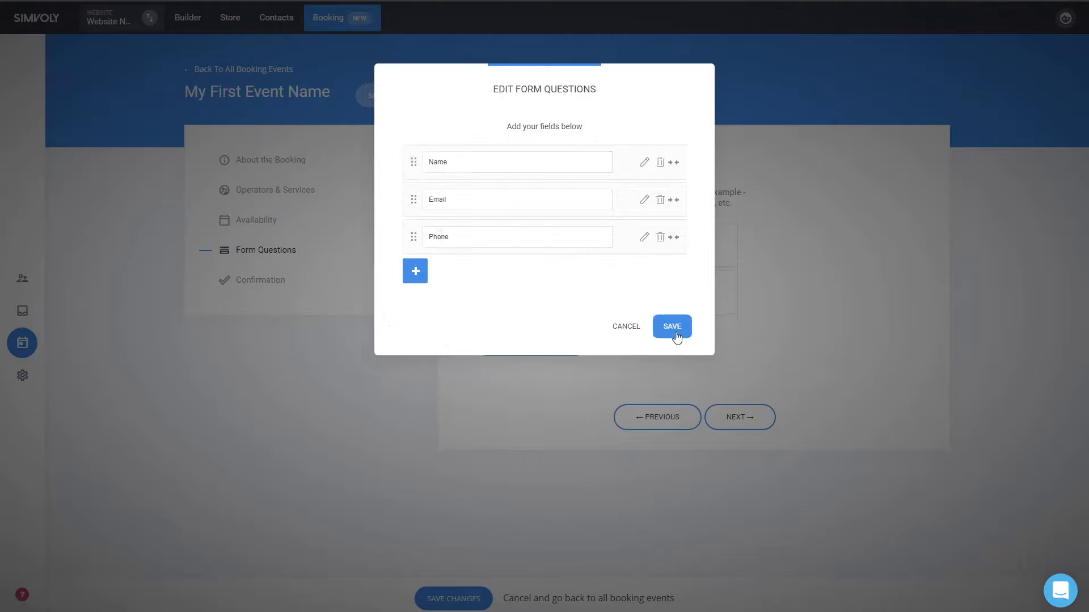
pyautogui.click(674, 331)
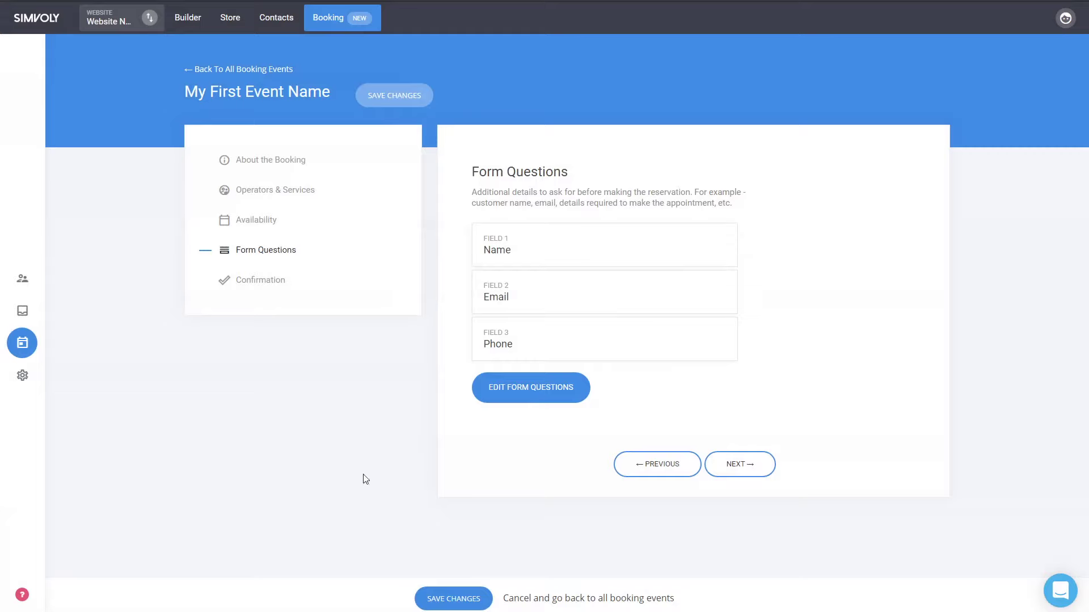
# - Keep the Default Confirmation Message with no call-to-action button, and save the booking event
pyautogui.click(747, 473)
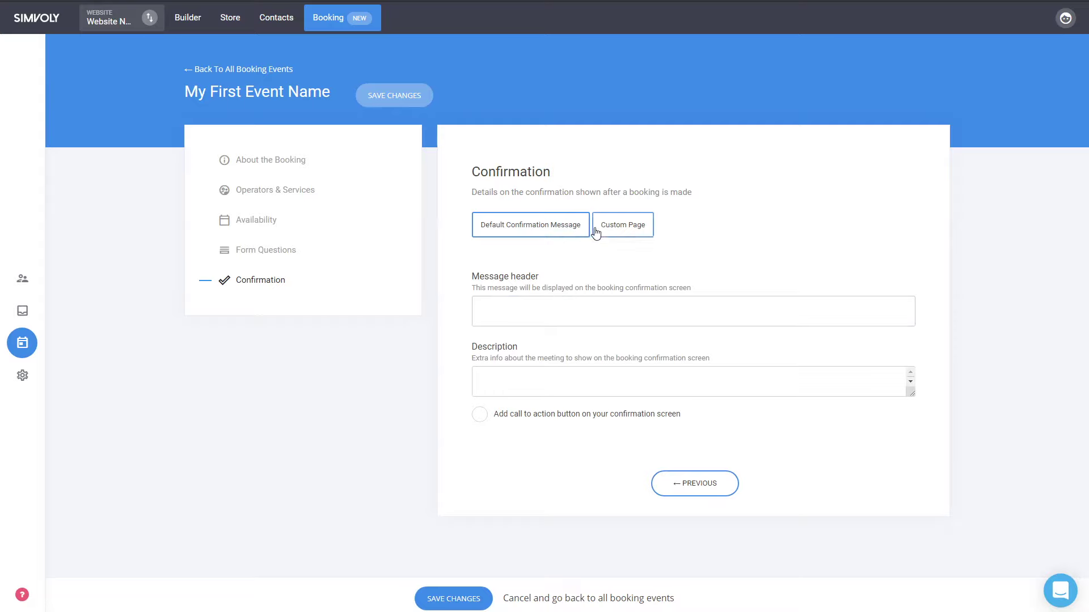
pyautogui.click(614, 232)
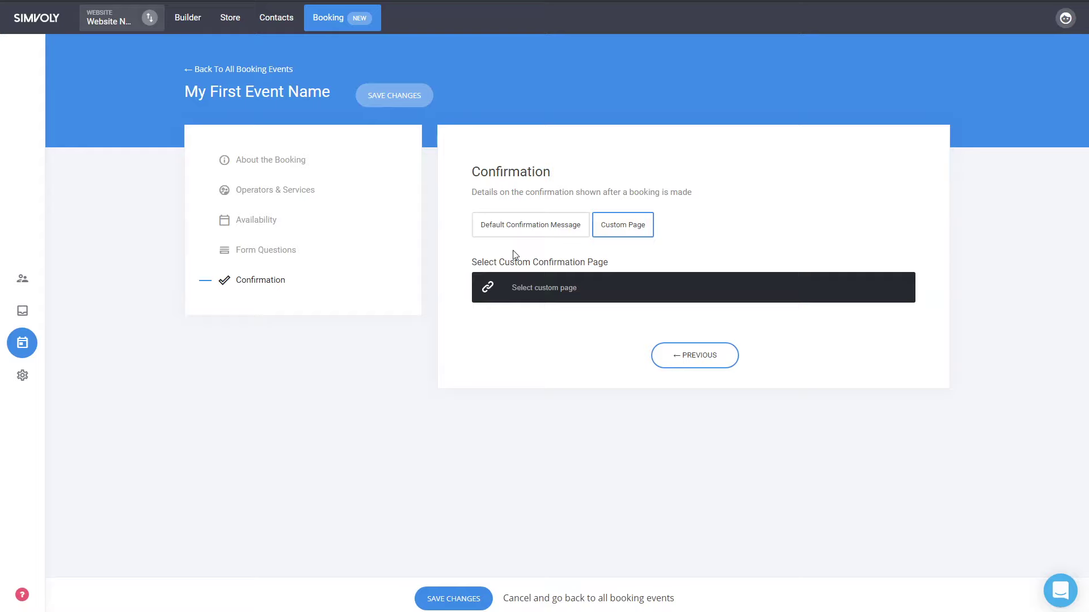
pyautogui.click(488, 232)
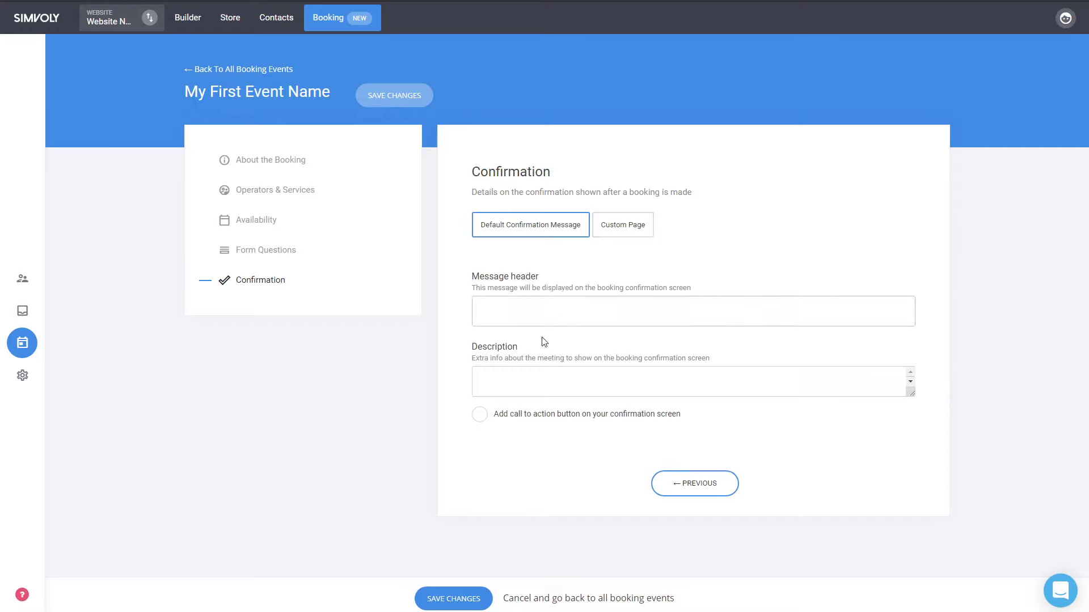
pyautogui.click(522, 415)
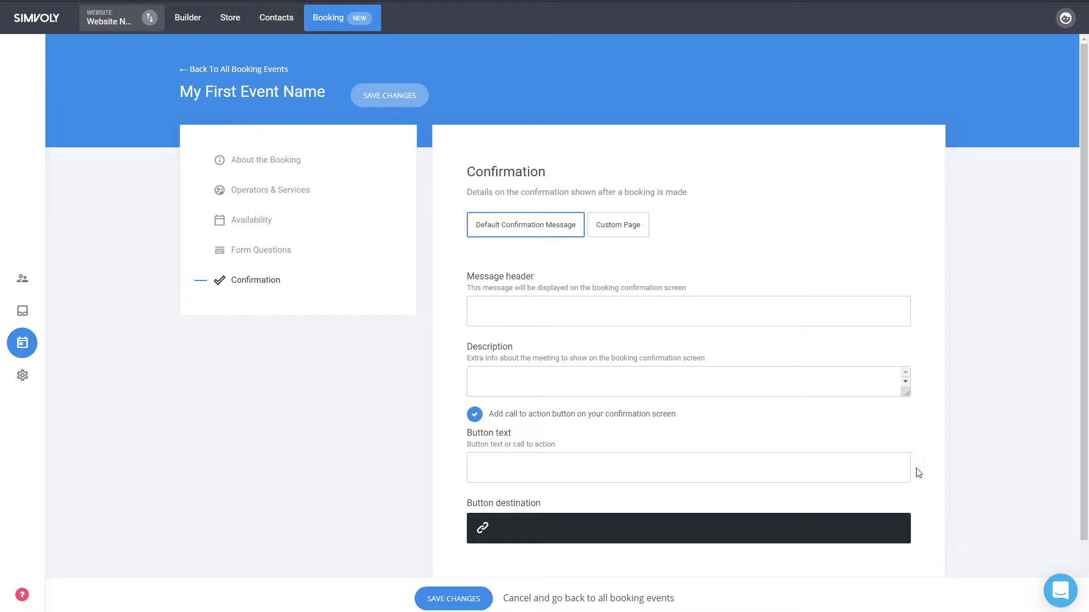
pyautogui.click(527, 417)
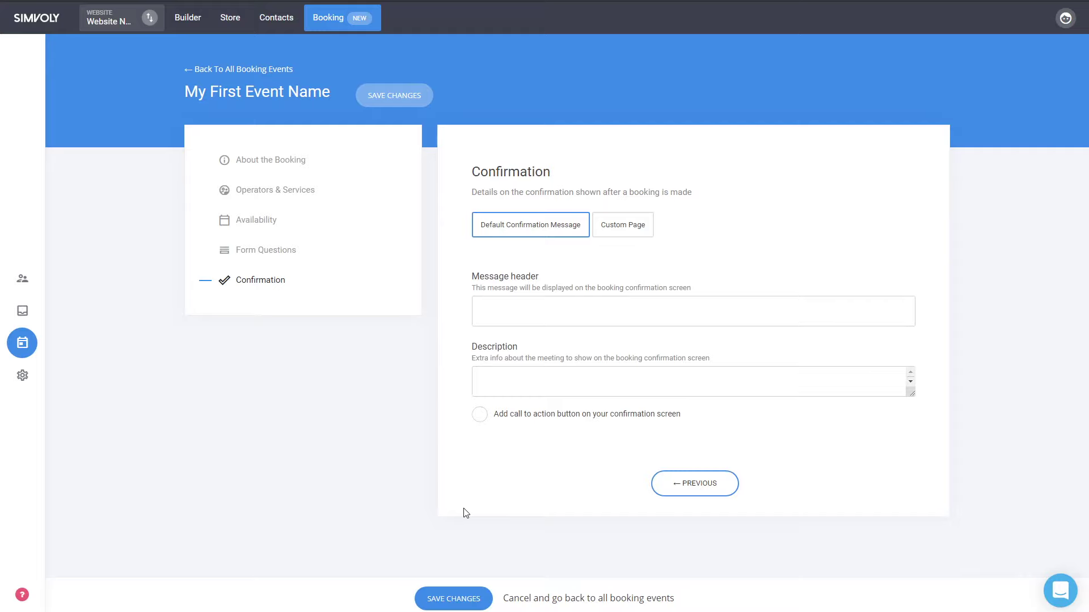
pyautogui.click(473, 600)
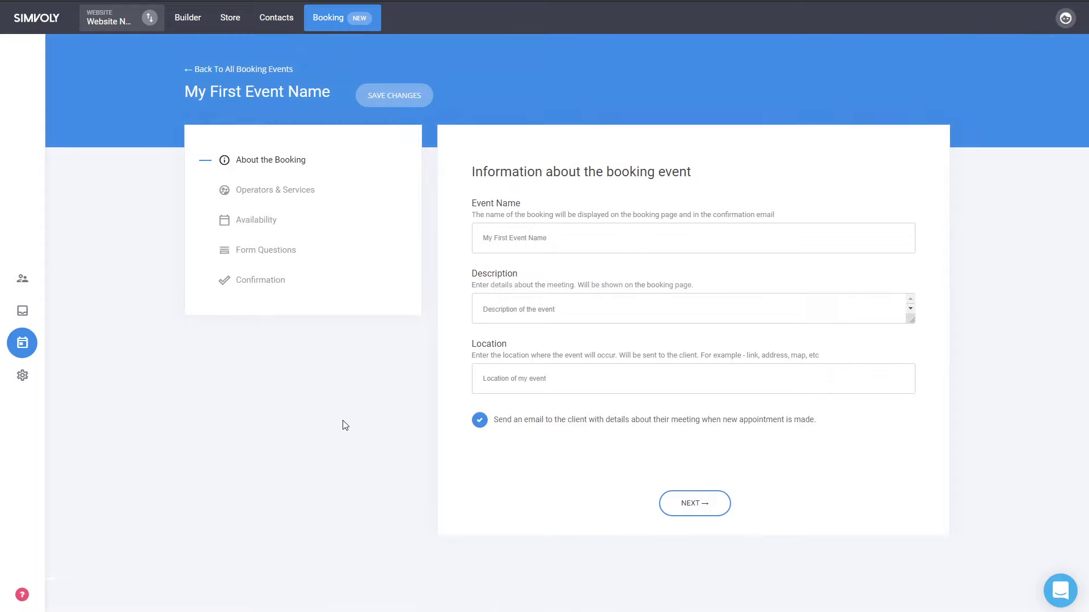
# - Return to all booking events, review the Operators and Services lists, then open the website Builder
pyautogui.click(243, 71)
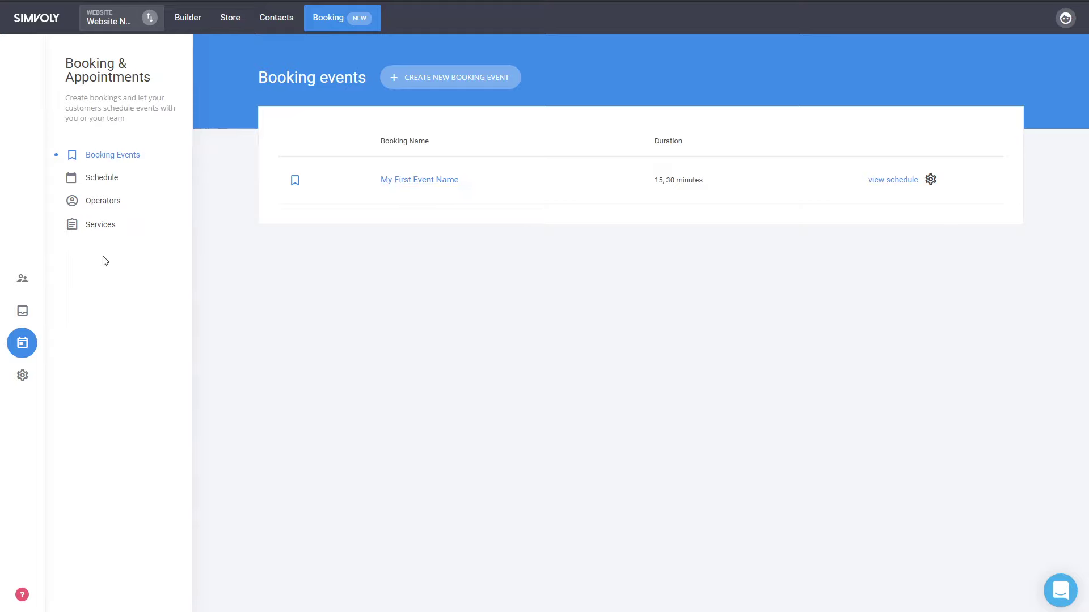
pyautogui.click(119, 208)
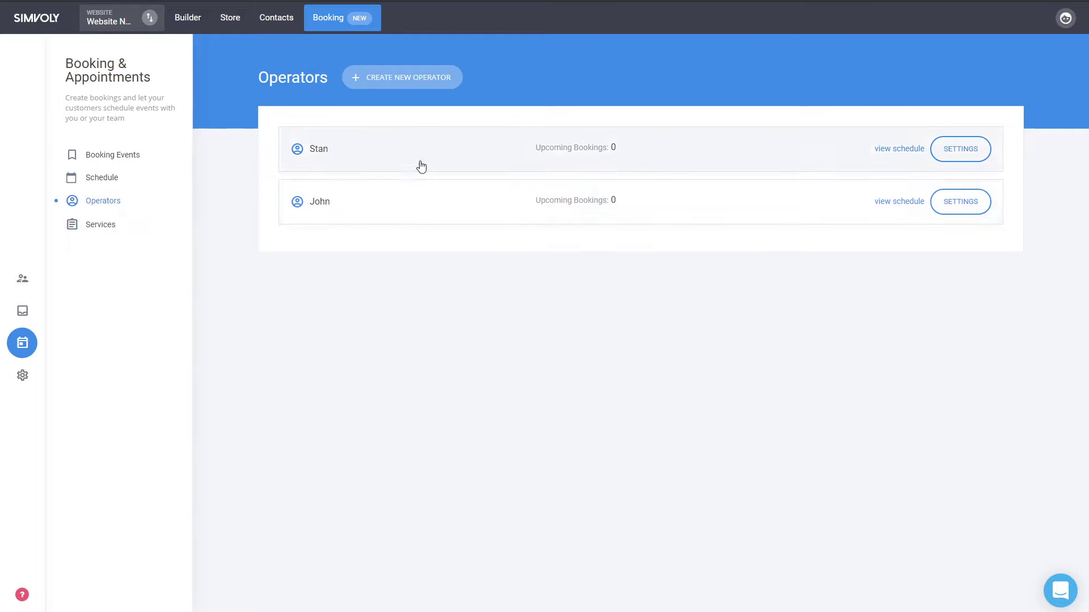
pyautogui.click(976, 151)
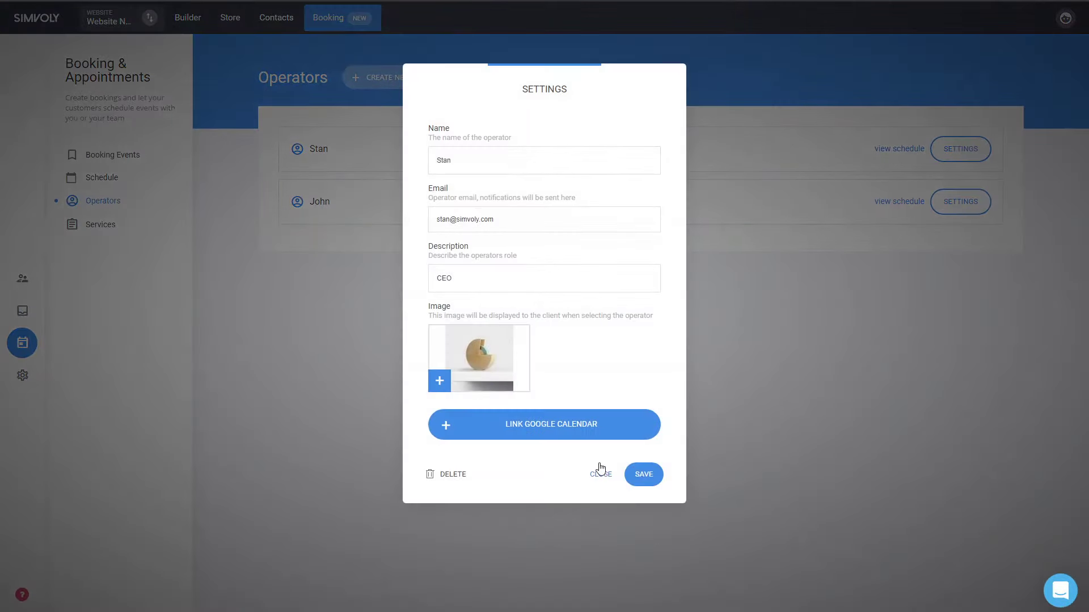
pyautogui.click(600, 474)
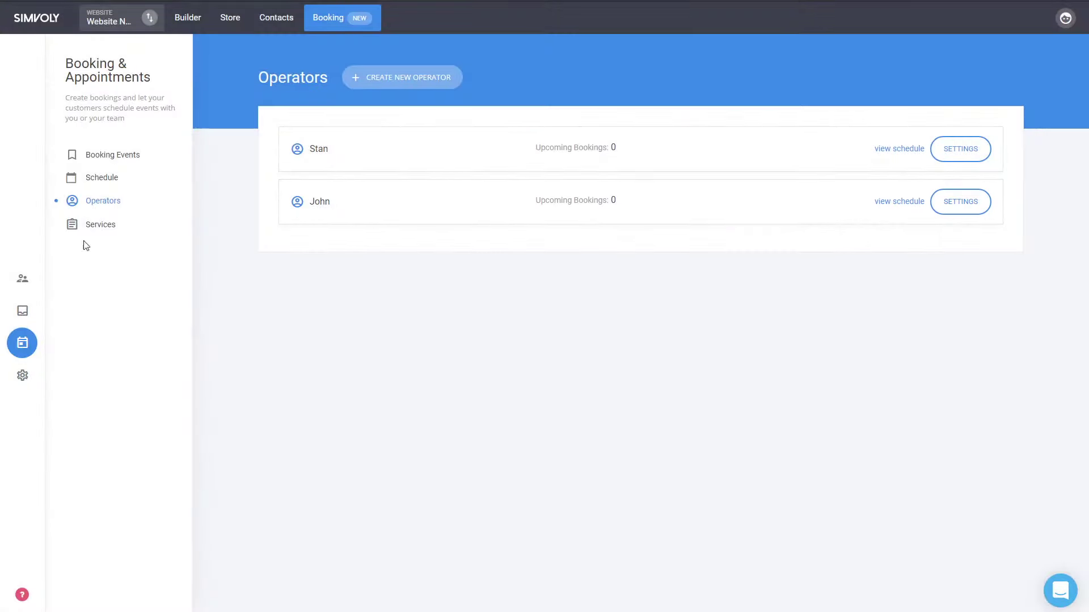
pyautogui.click(74, 235)
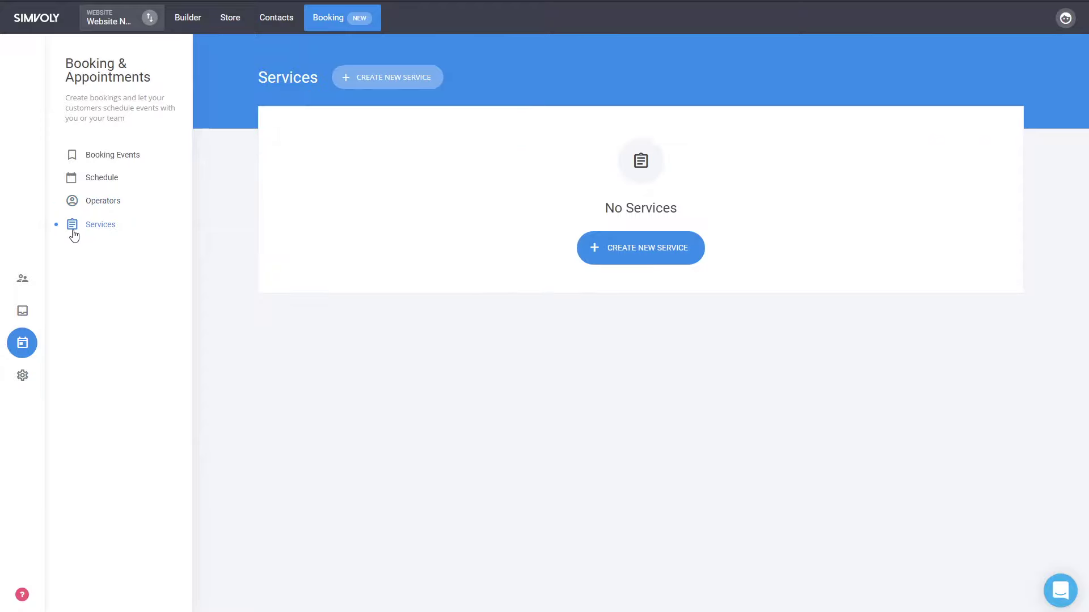
pyautogui.click(187, 18)
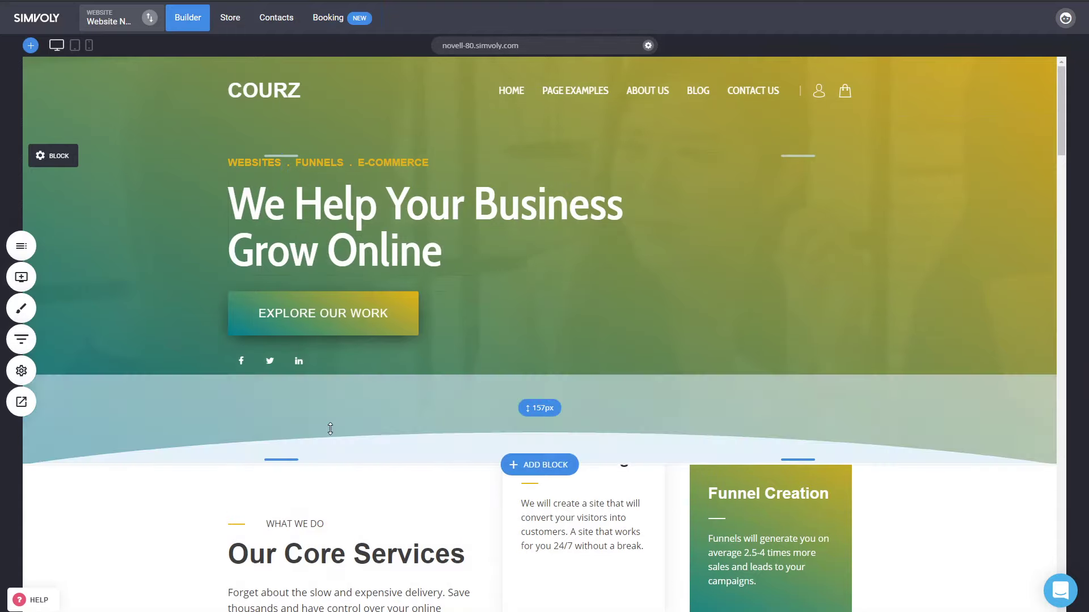
# - Insert an Empty Block below the COURZ hero and drag a Booking widget into it
pyautogui.click(21, 277)
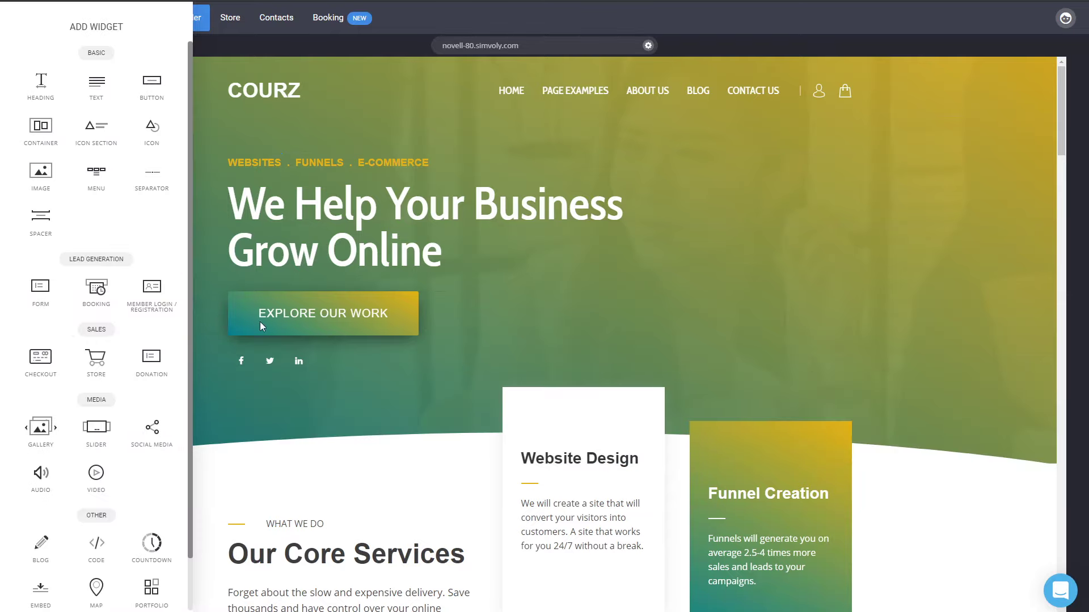
pyautogui.click(915, 556)
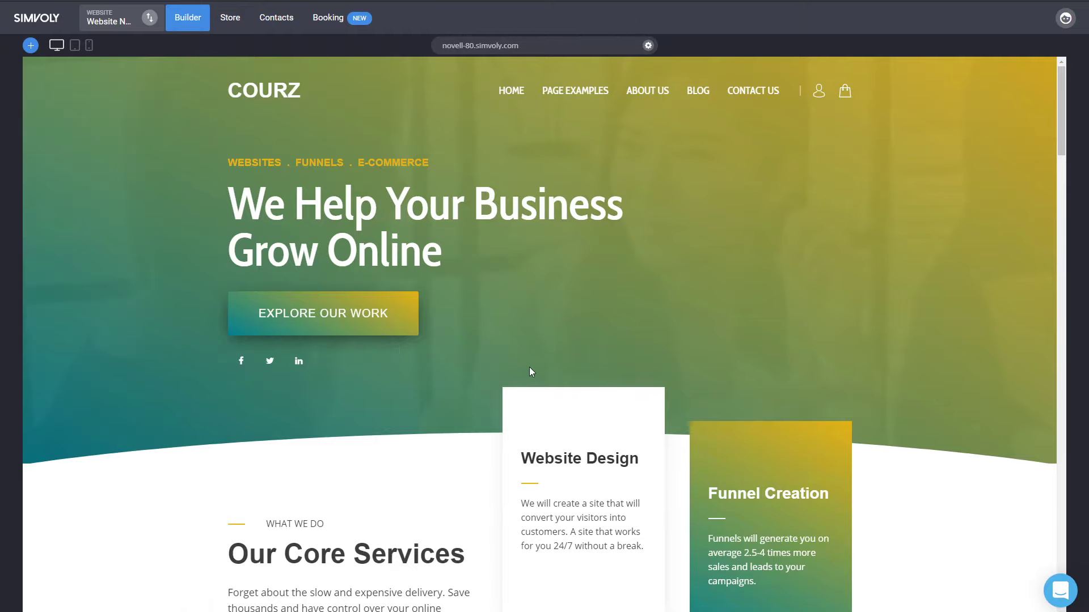
pyautogui.click(548, 462)
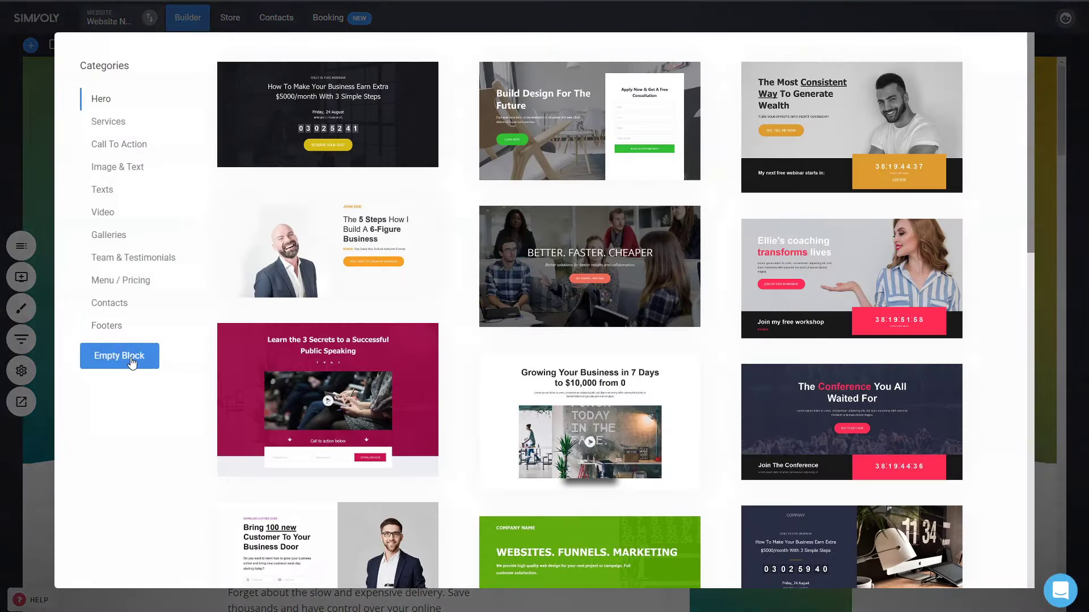
pyautogui.click(135, 357)
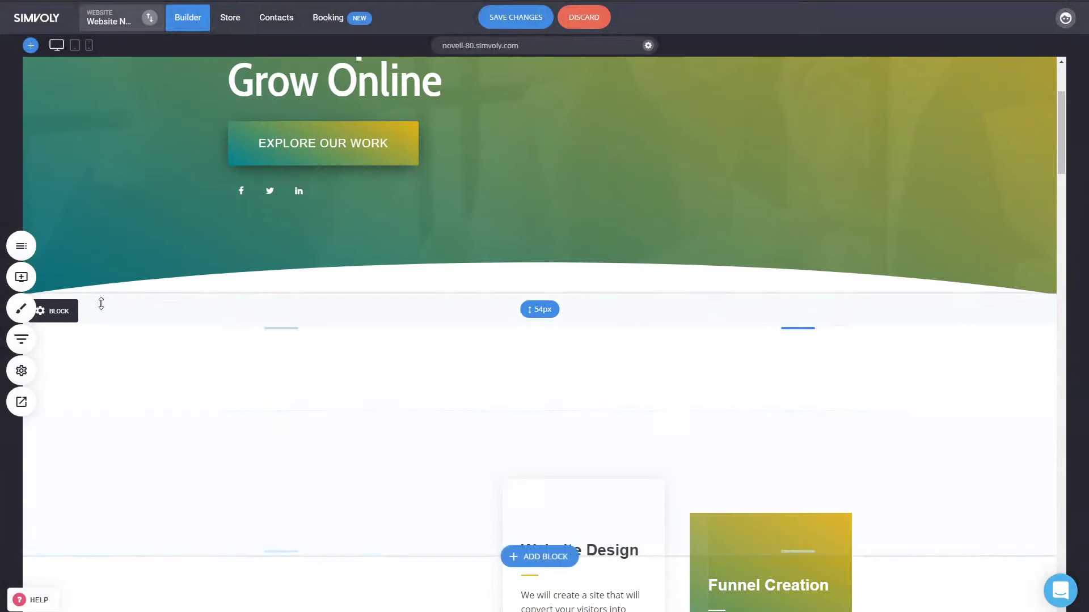
pyautogui.click(21, 277)
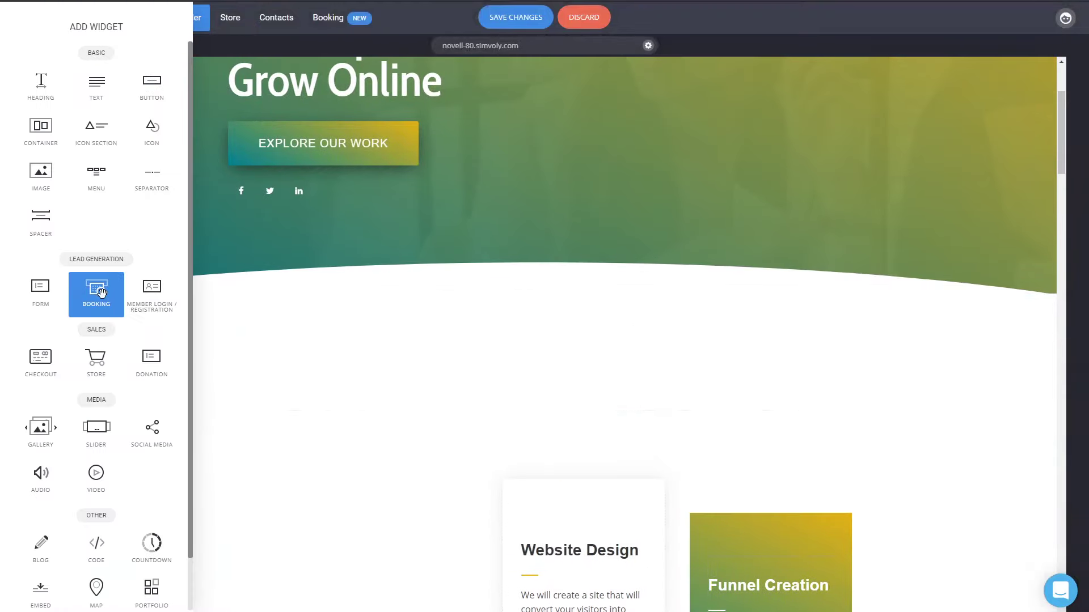
pyautogui.moveTo(97, 292); pyautogui.dragTo(608, 316)
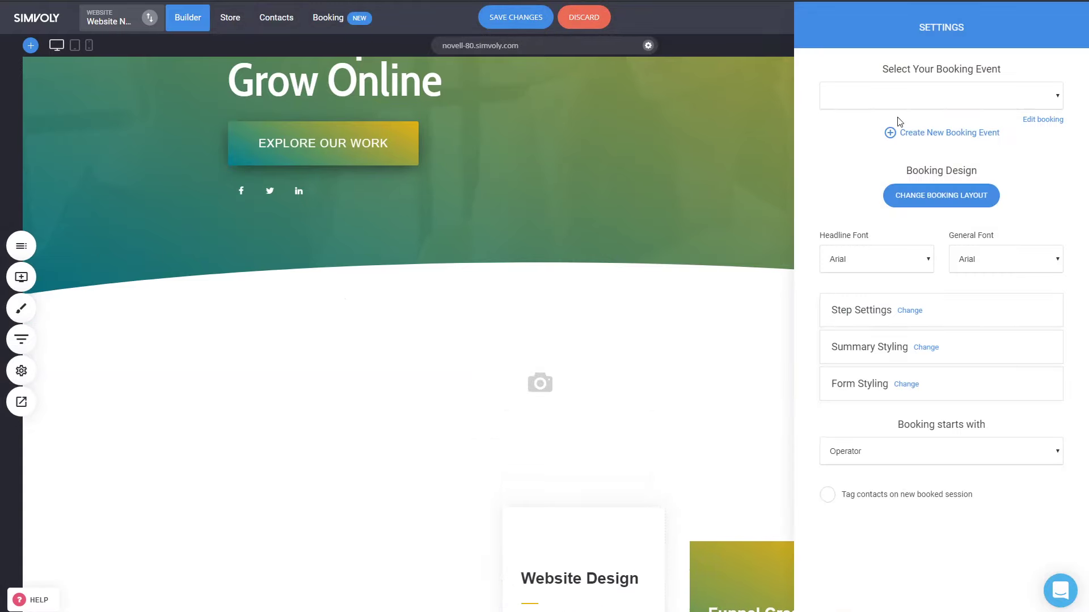
# - Attach My First Event Name to the booking widget and set its headline font to Cabin Condensed
pyautogui.click(899, 119)
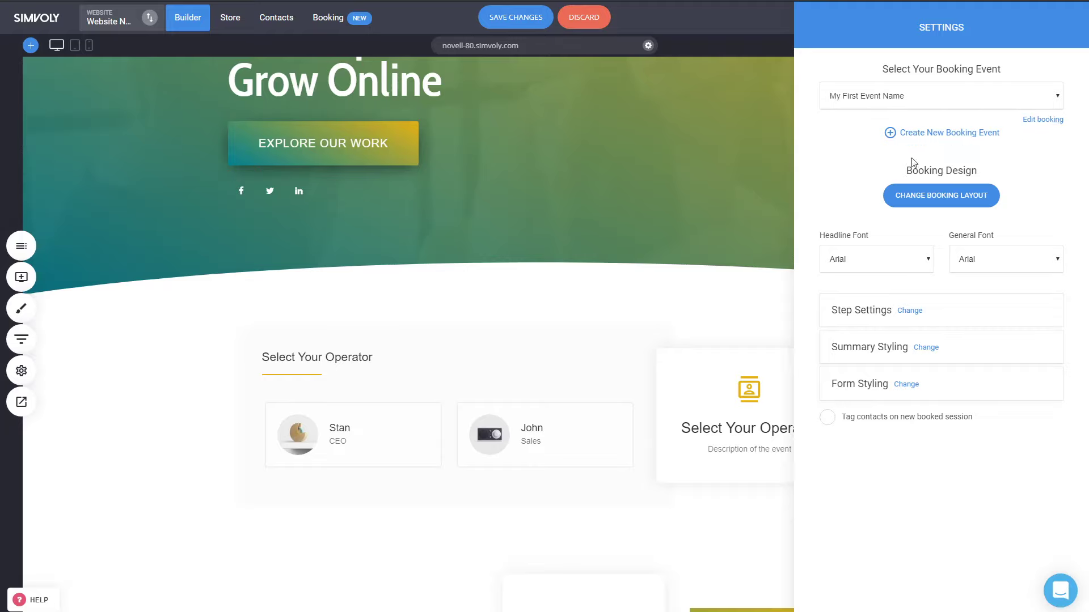
pyautogui.click(863, 265)
pyautogui.click(857, 313)
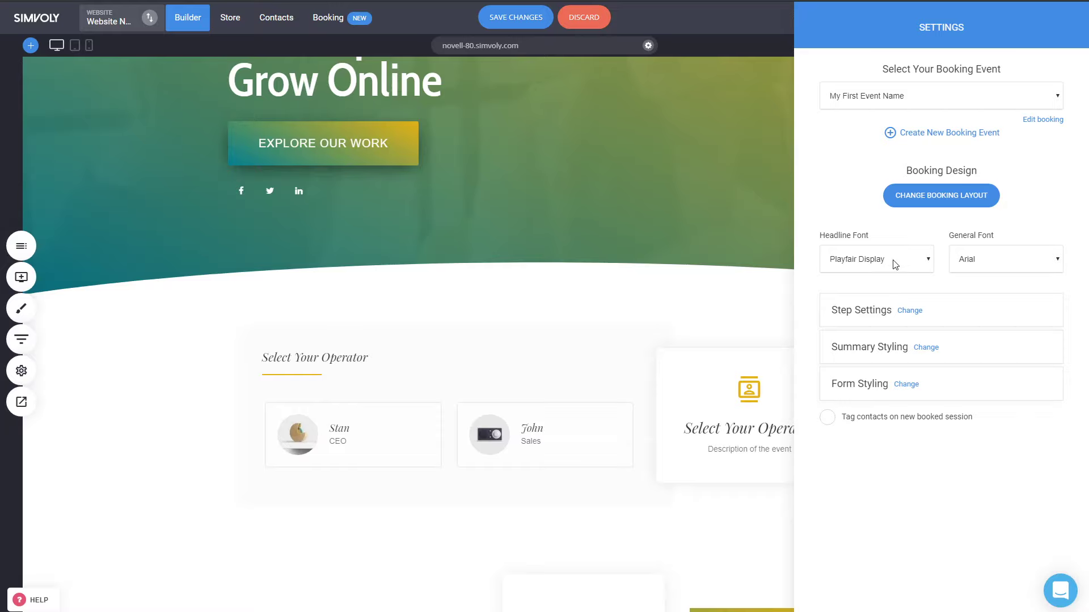
pyautogui.click(869, 305)
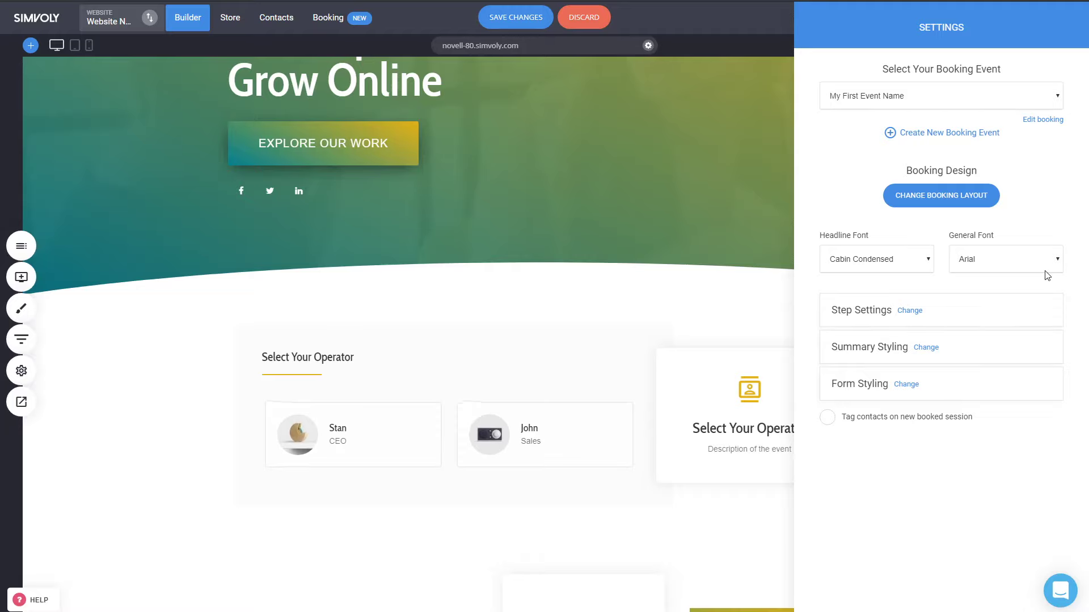
# - Turn on Show progress bar in the booking widget's Step Settings
pyautogui.click(910, 310)
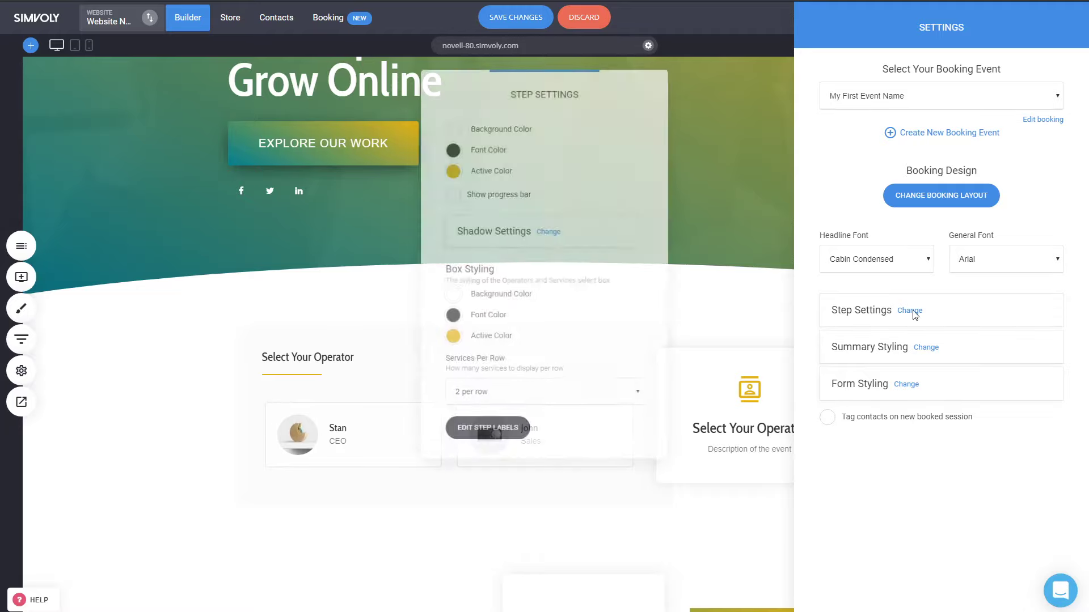
pyautogui.moveTo(534, 84); pyautogui.dragTo(650, 22)
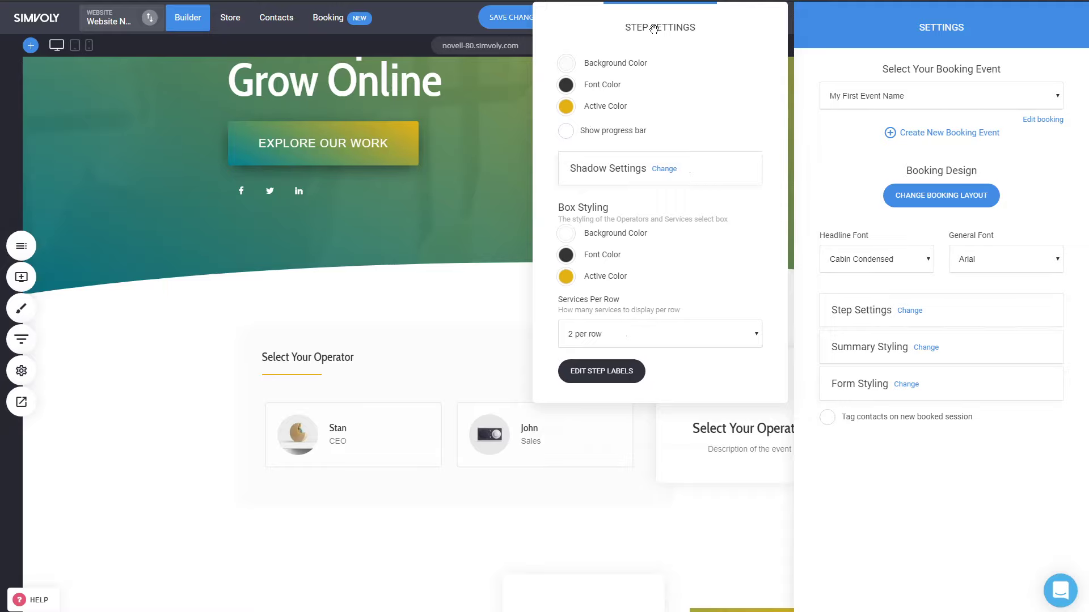
pyautogui.click(603, 139)
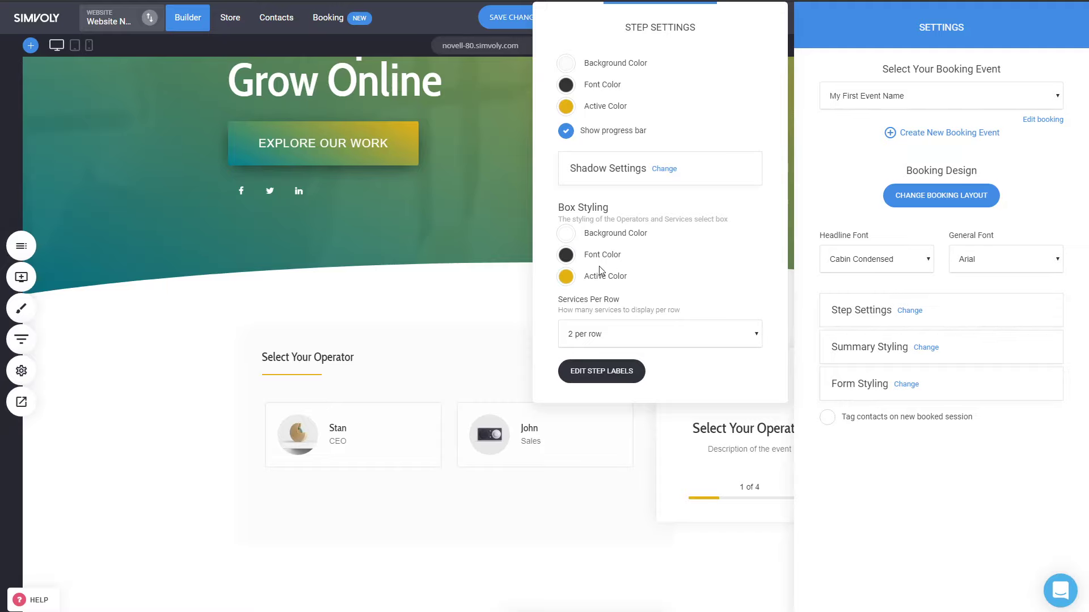
# - Try golden yellow operator cards with white text, then reset them to white with dark grey text
pyautogui.click(566, 234)
pyautogui.click(598, 413)
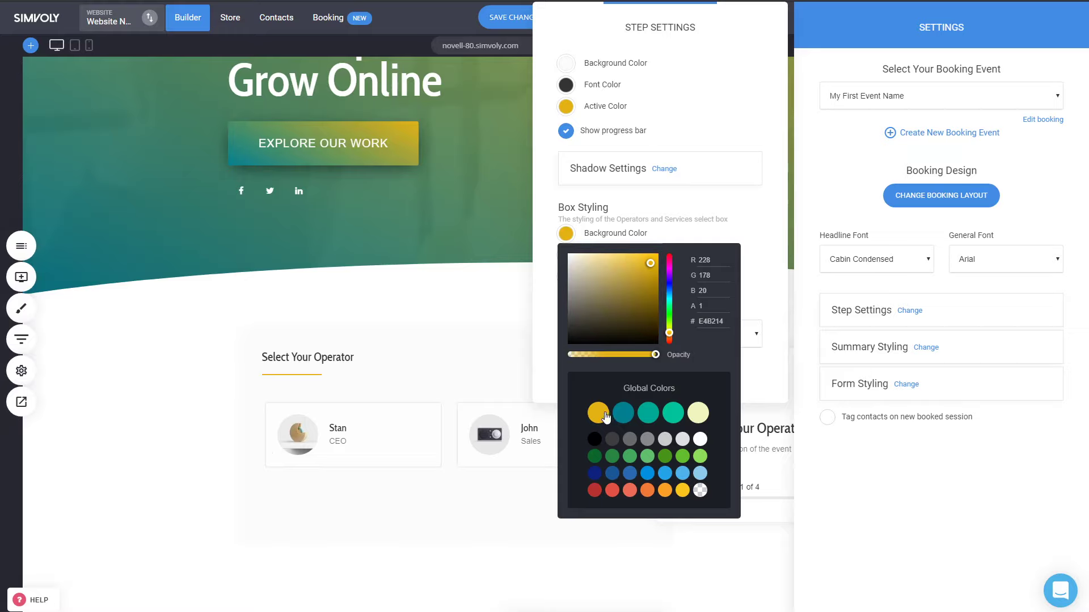
pyautogui.click(551, 220)
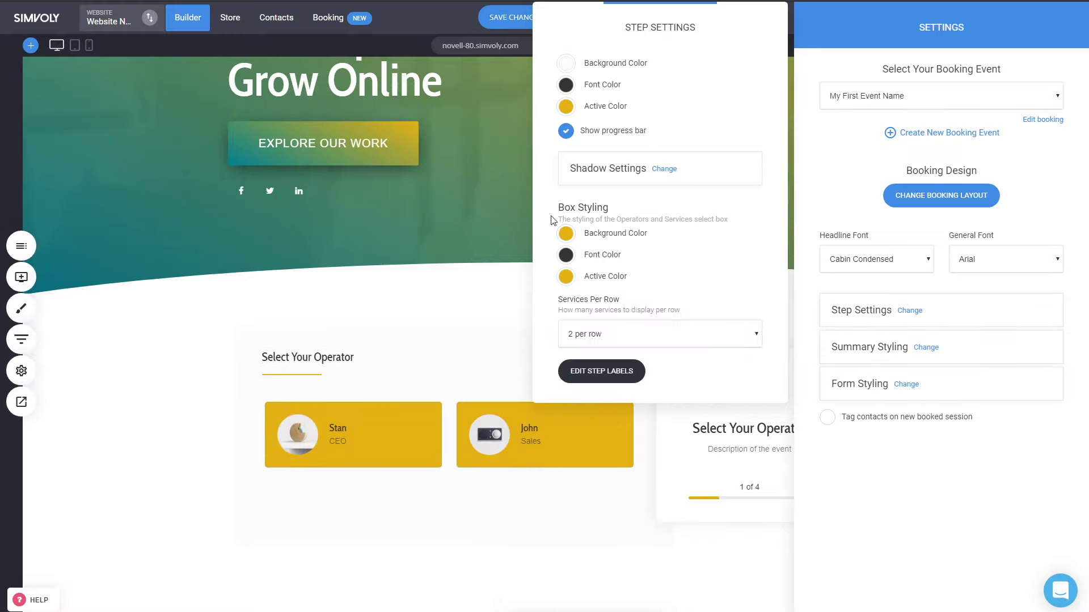
pyautogui.click(566, 255)
pyautogui.click(591, 292)
pyautogui.click(551, 244)
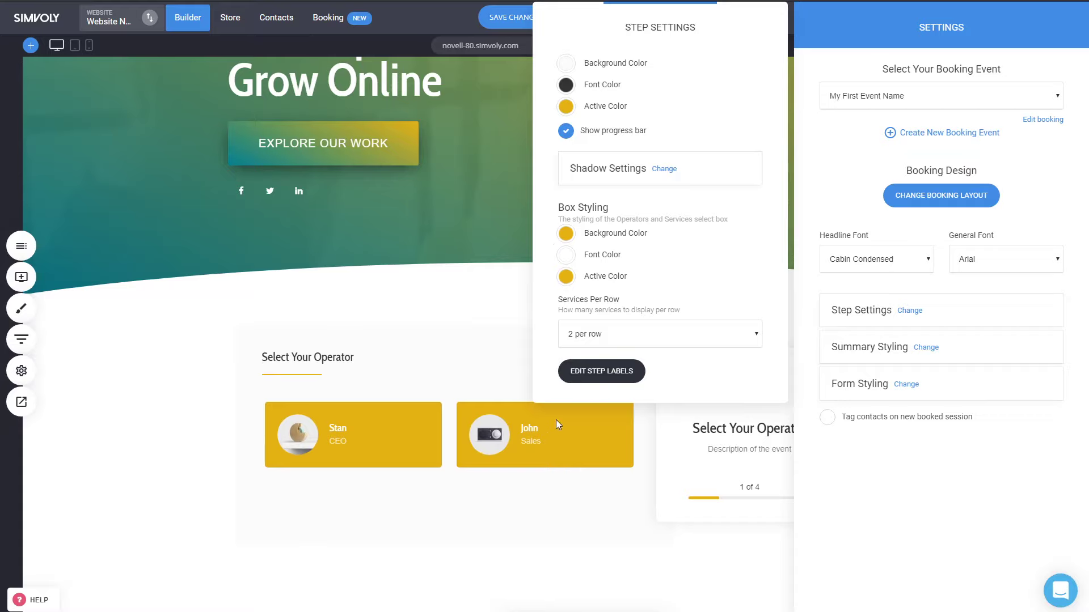
pyautogui.click(567, 233)
pyautogui.moveTo(586, 312); pyautogui.dragTo(565, 251)
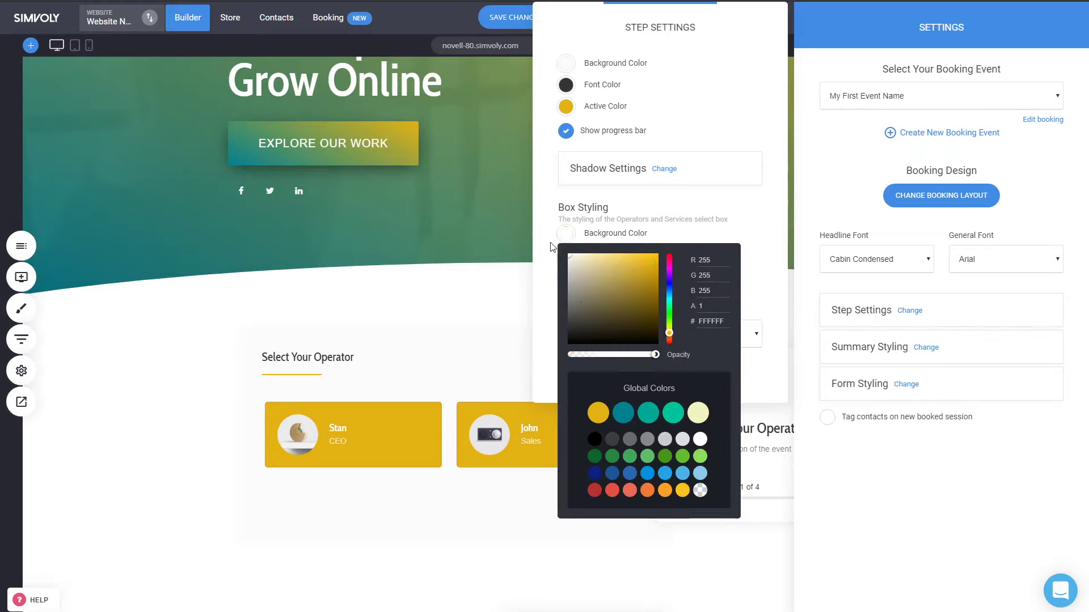
pyautogui.click(546, 299)
pyautogui.click(566, 254)
pyautogui.moveTo(593, 323); pyautogui.dragTo(560, 342)
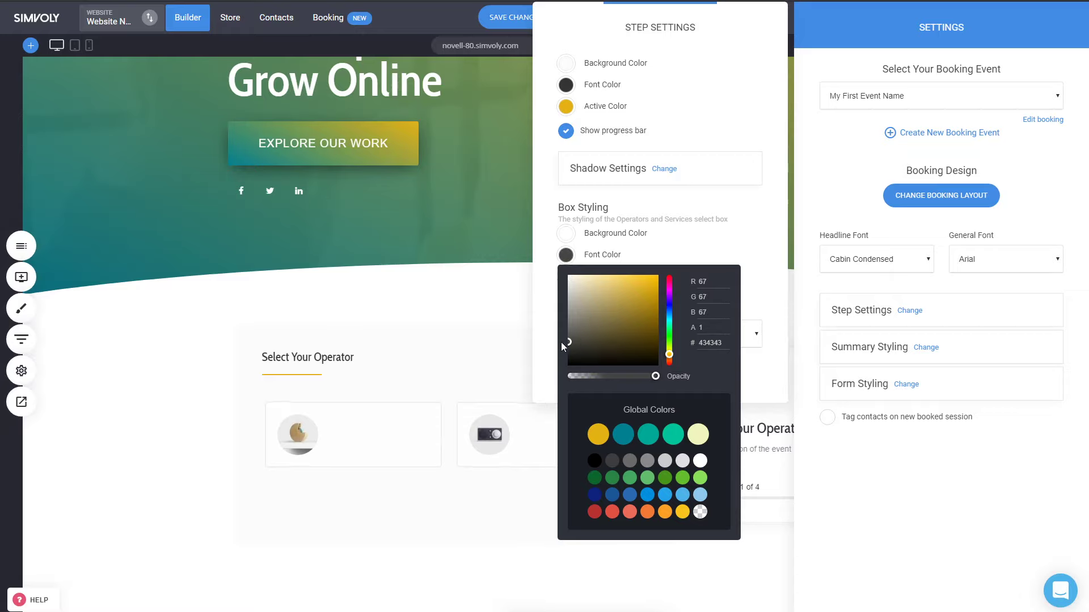
pyautogui.click(546, 289)
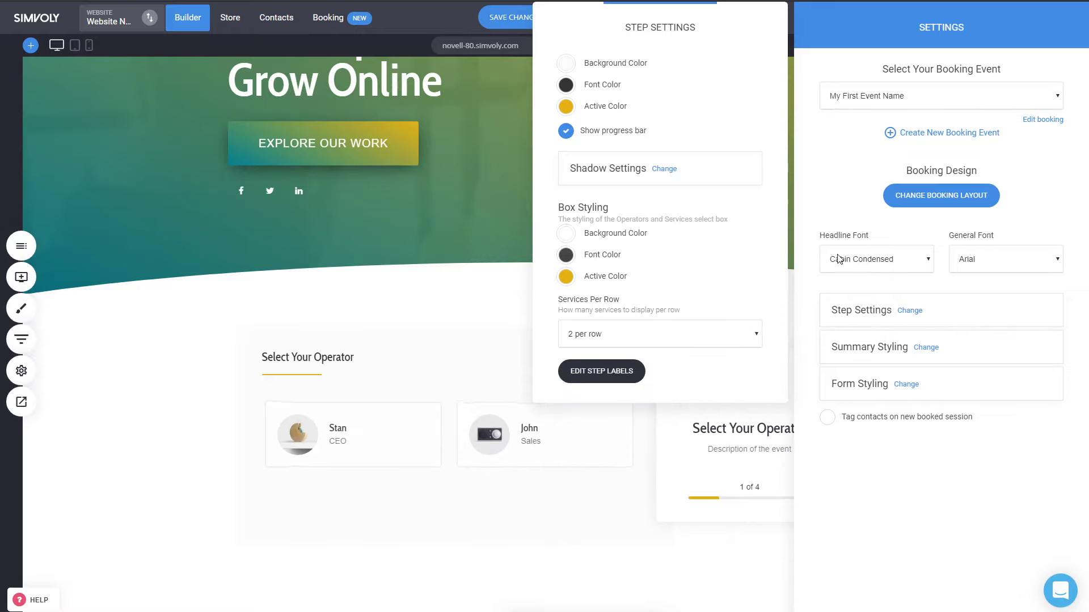
# - Look over the step labels editor and close it, keeping the default labels
pyautogui.click(604, 371)
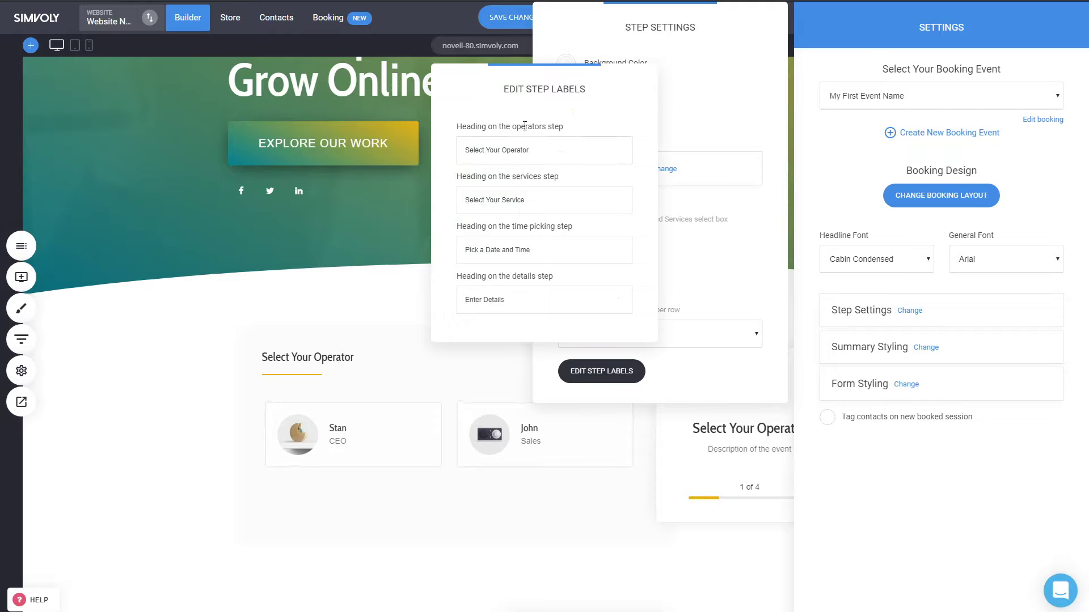
pyautogui.moveTo(530, 150); pyautogui.dragTo(394, 137)
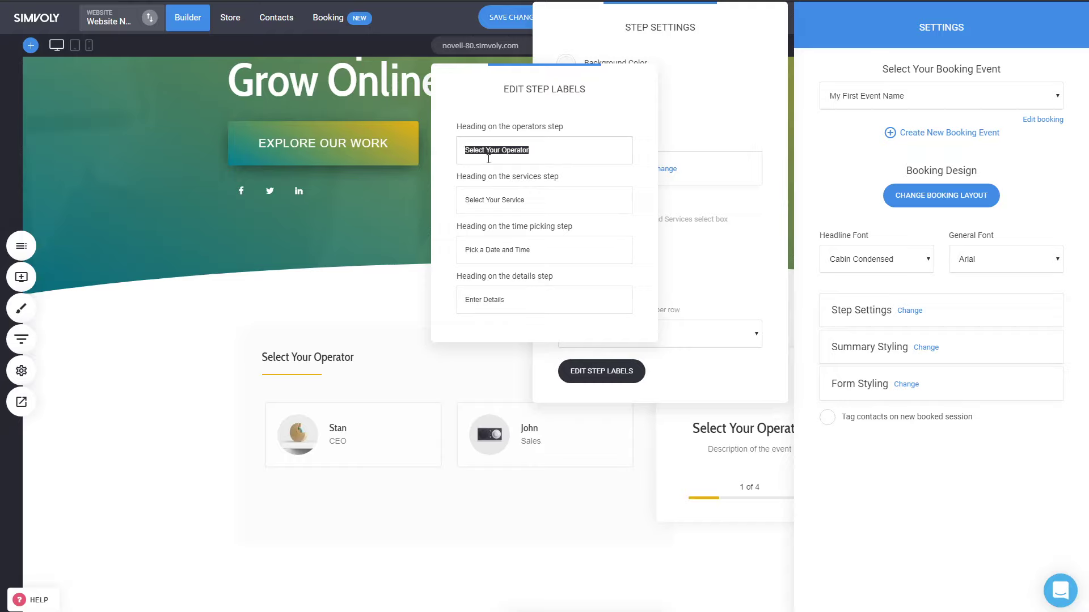
pyautogui.click(782, 256)
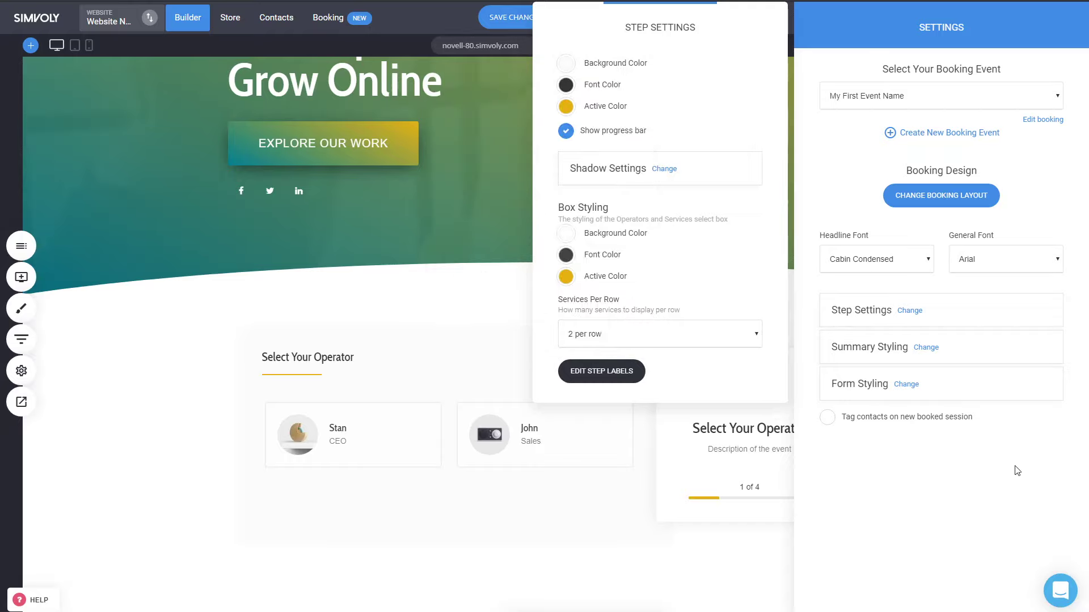
# - Close Step Settings, review the Summary and Form Styling options, and leave Tag contacts off
pyautogui.click(943, 327)
pyautogui.click(926, 347)
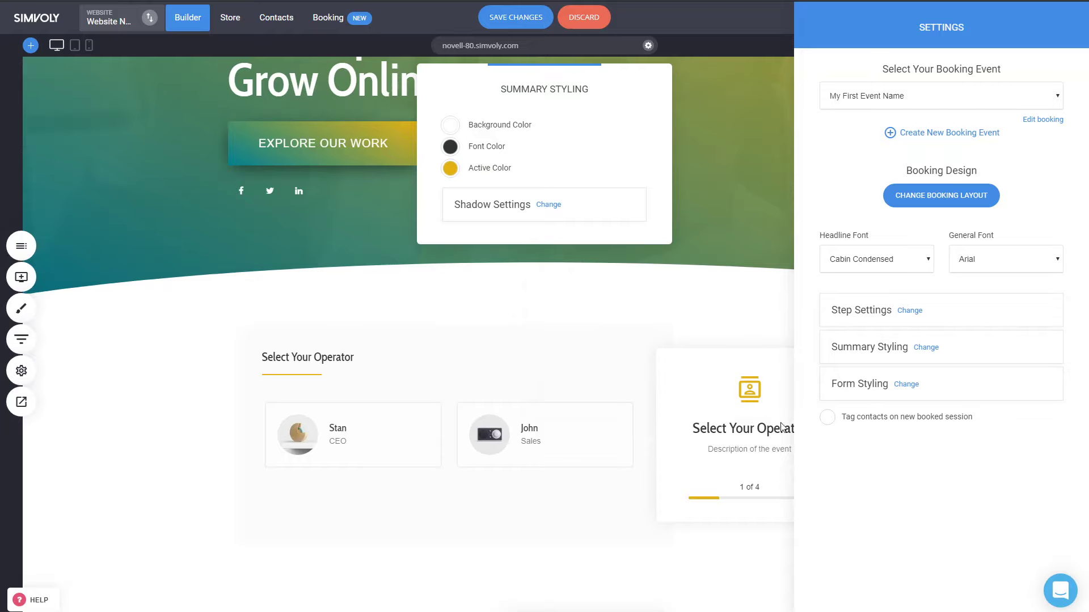
pyautogui.click(907, 385)
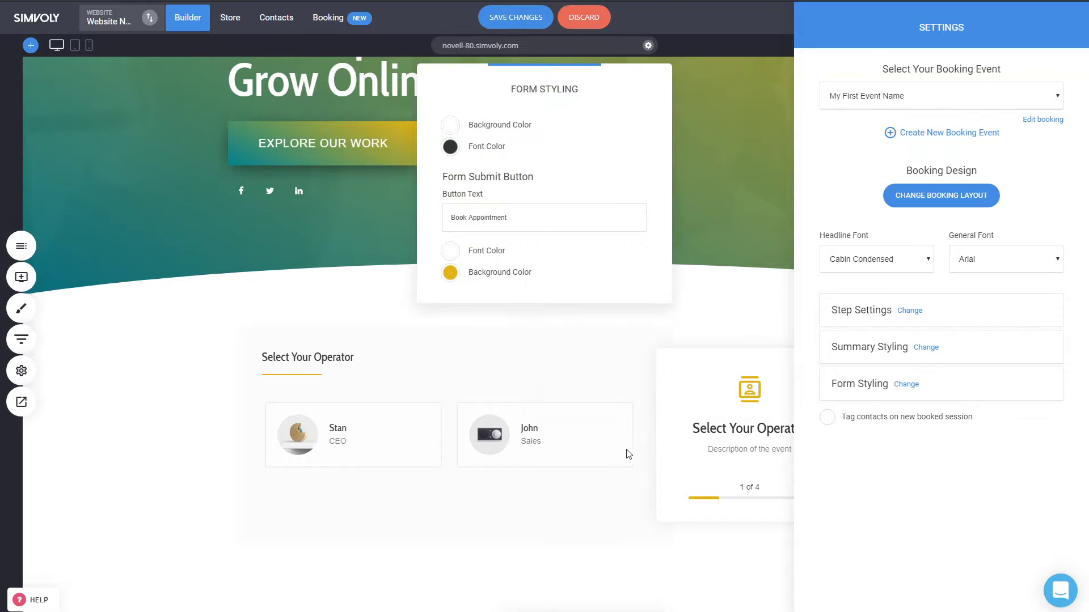
pyautogui.click(931, 502)
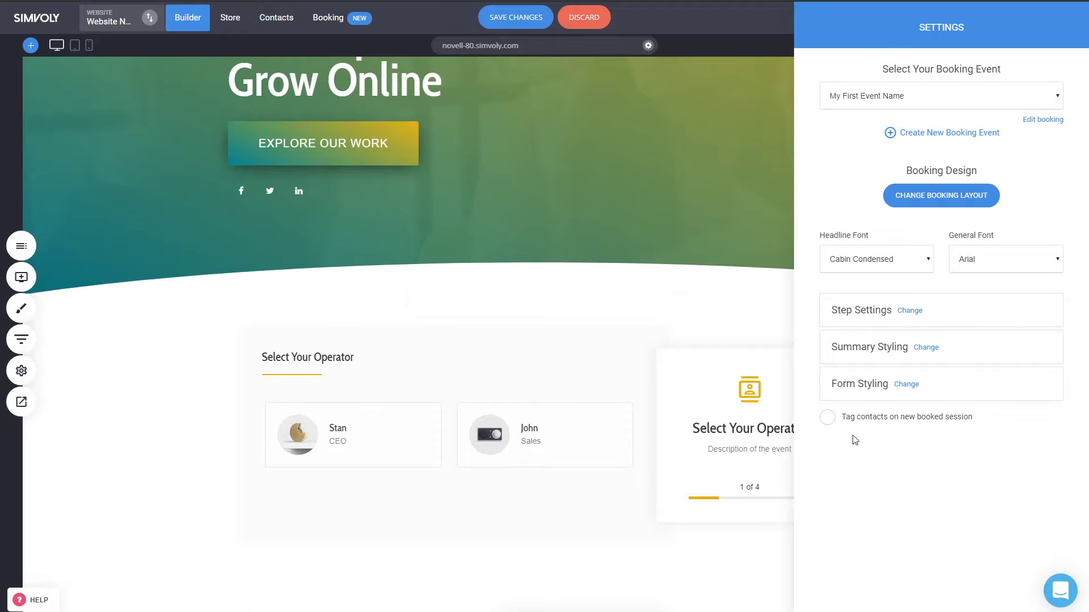
pyautogui.click(877, 422)
pyautogui.click(875, 420)
# - Try the summary-above and summary-left layouts, restore the summary-on-right layout, and close settings
pyautogui.click(936, 203)
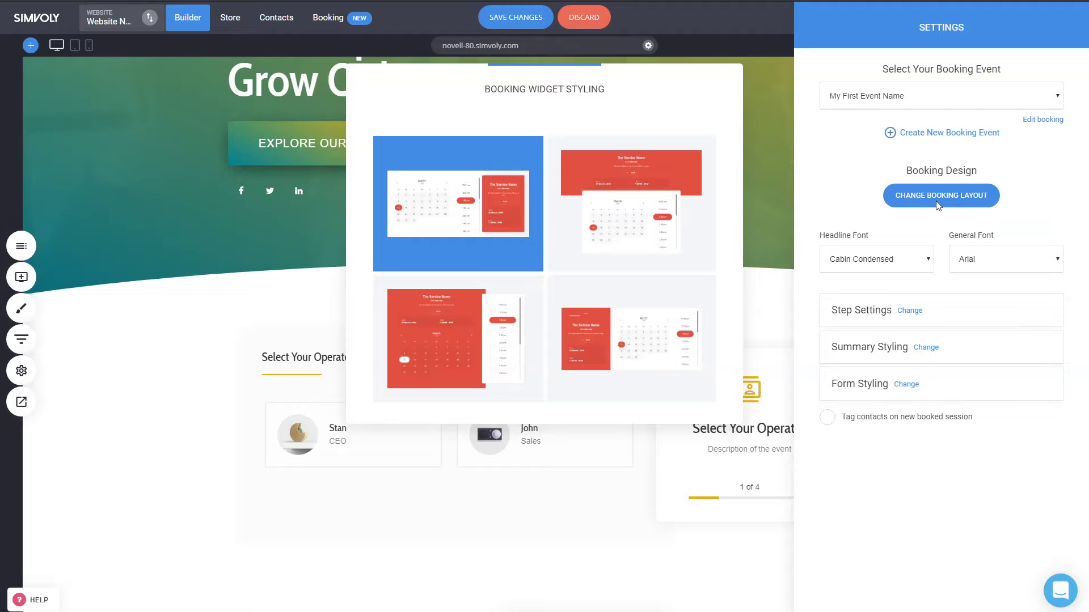
pyautogui.click(620, 234)
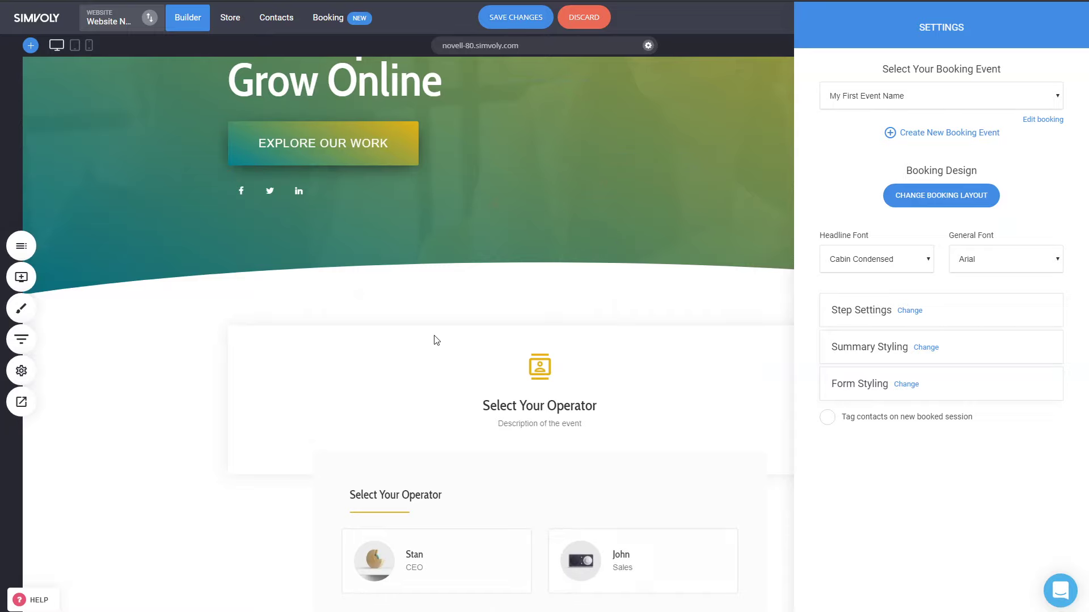
pyautogui.click(961, 195)
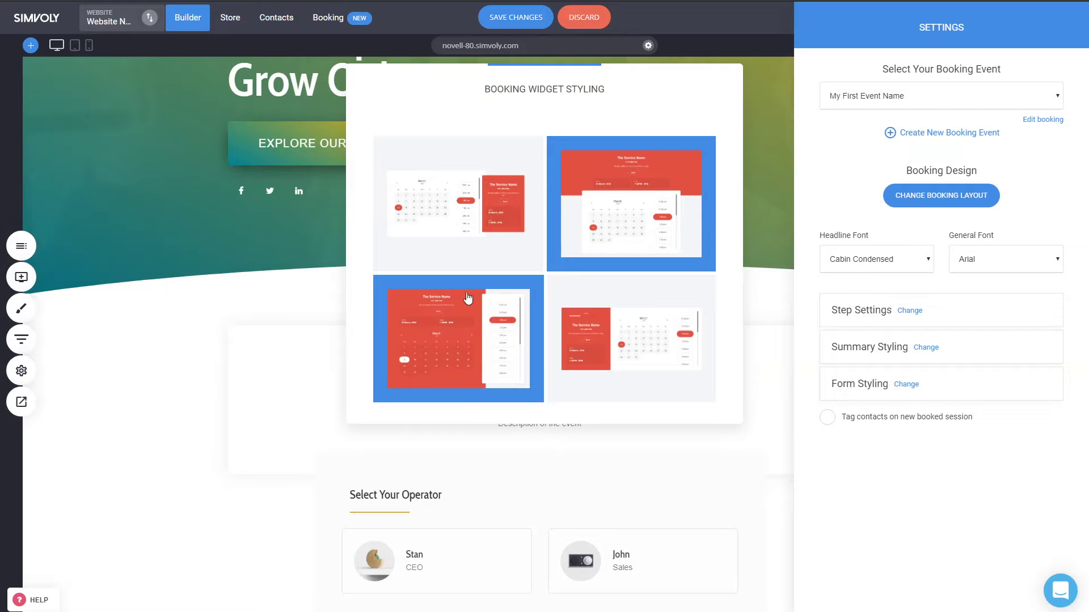
pyautogui.click(654, 358)
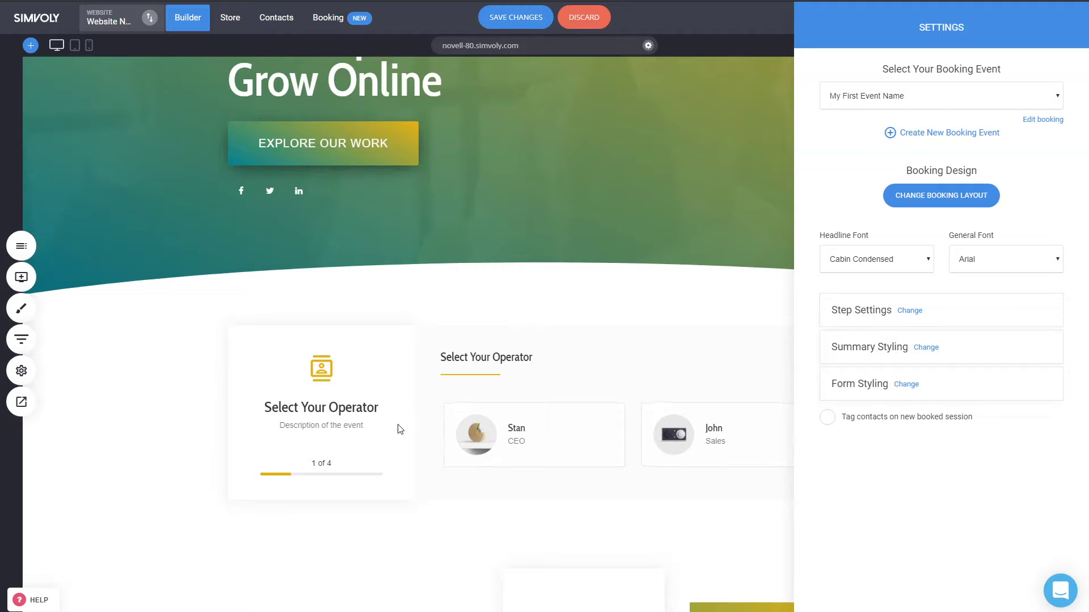
pyautogui.click(947, 204)
pyautogui.click(534, 189)
pyautogui.click(625, 296)
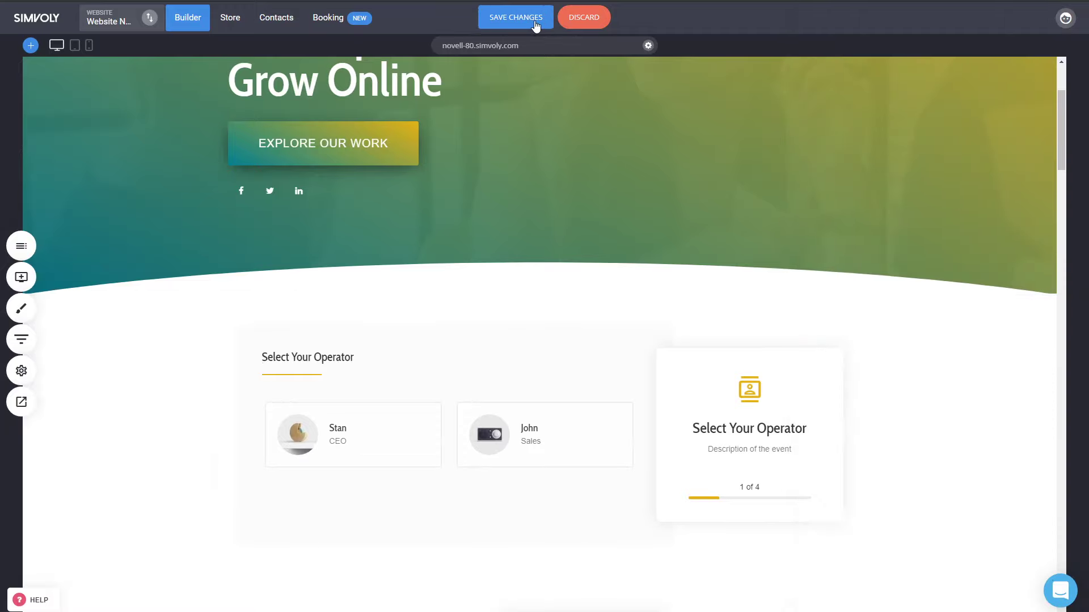
# - Save the page, open the live preview, and choose Stan as the operator
pyautogui.click(536, 23)
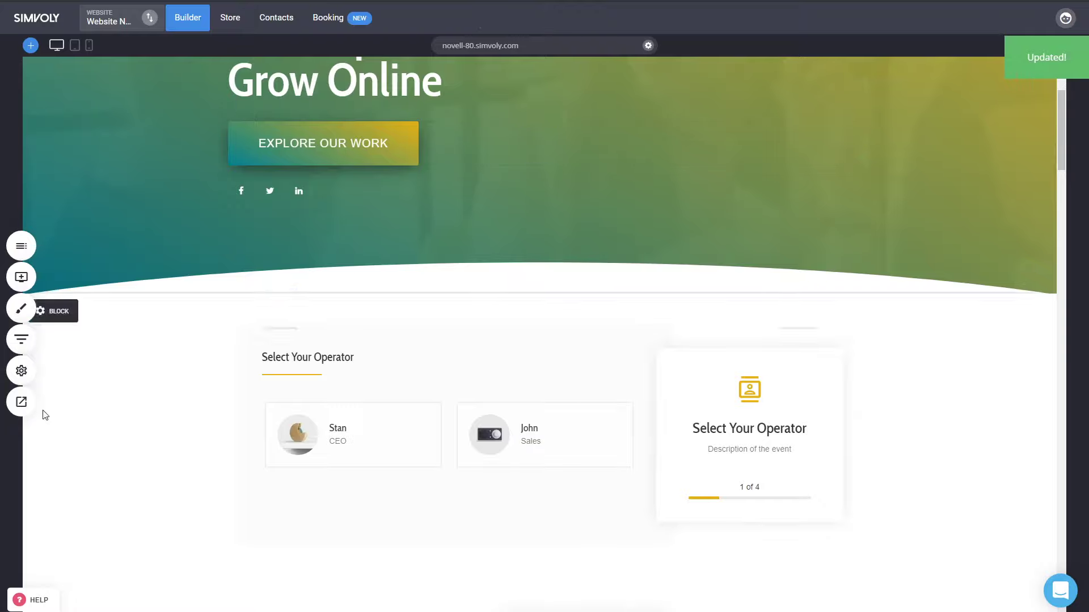
pyautogui.click(21, 402)
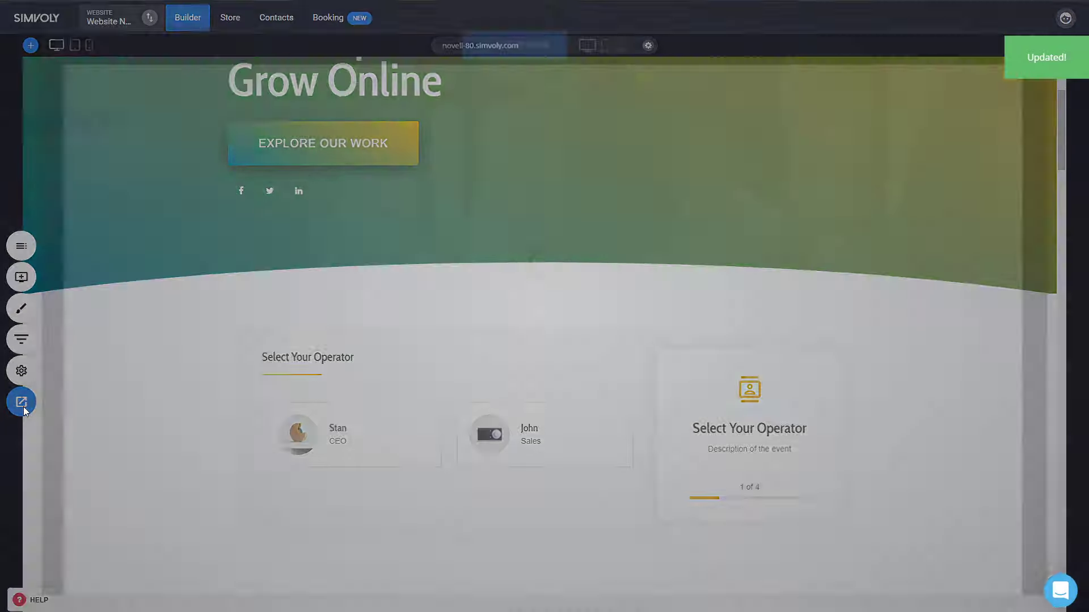
pyautogui.scroll(-4, 889, 291)
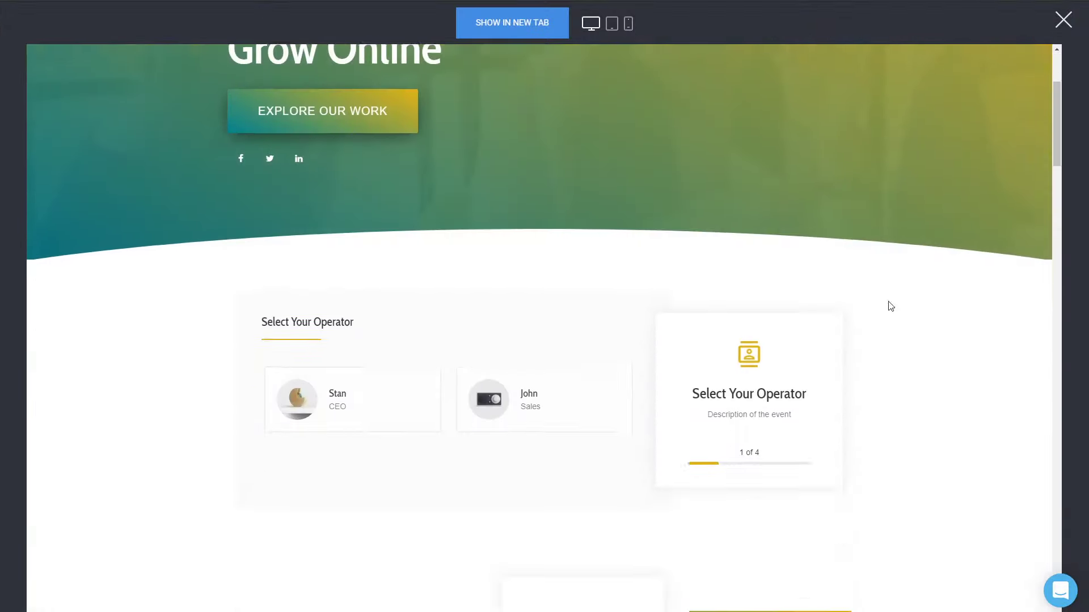
pyautogui.scroll(2, 890, 292)
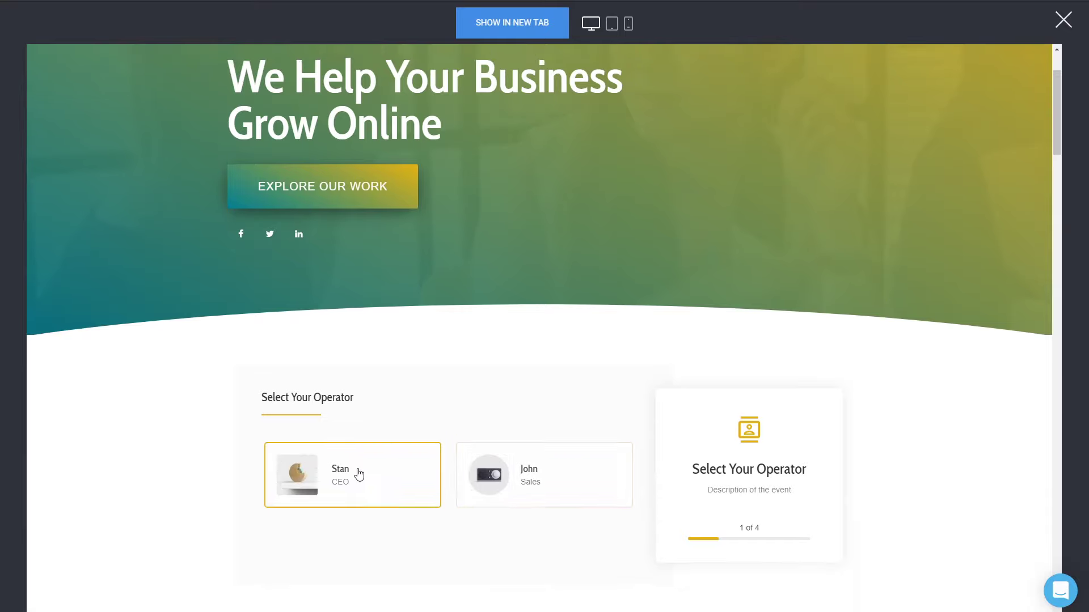
pyautogui.click(382, 488)
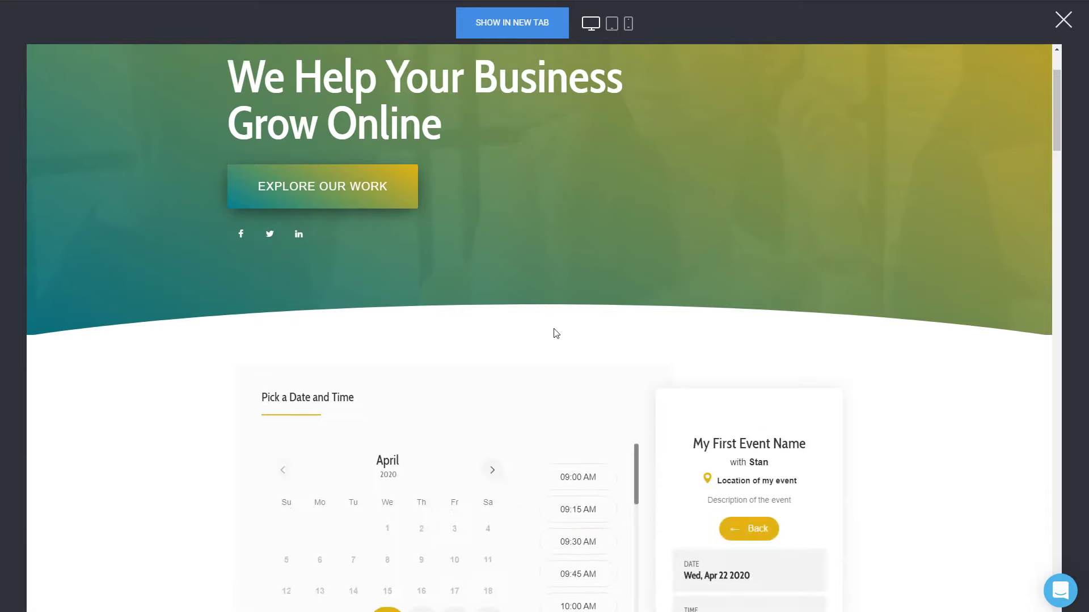
# - Move the calendar to Friday May 1 2020 and pick the 10:00 AM slot
pyautogui.scroll(-3, 554, 333)
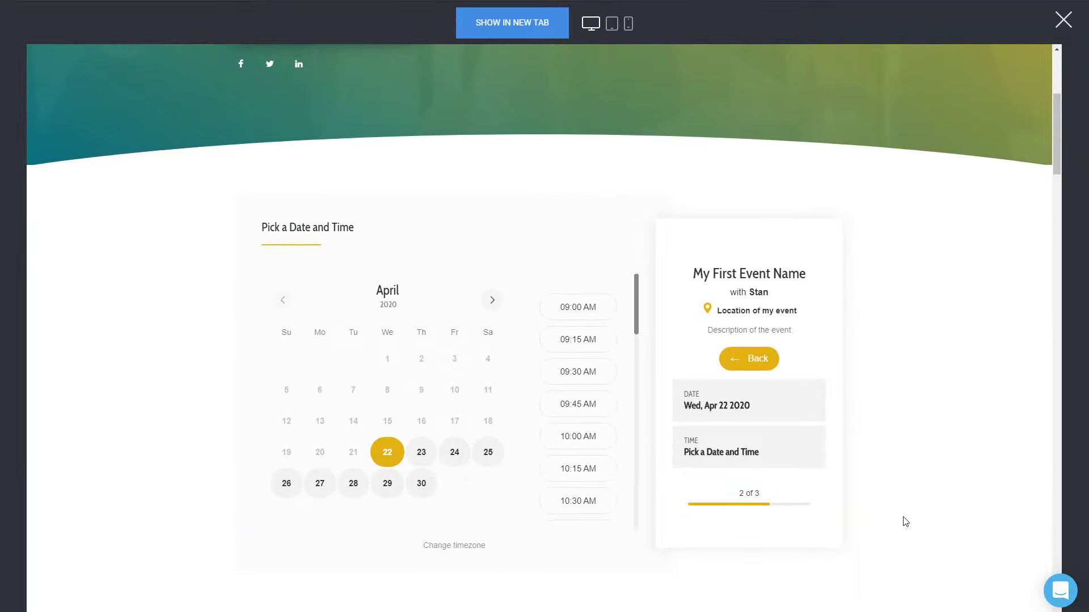
pyautogui.moveTo(736, 497); pyautogui.dragTo(762, 499)
pyautogui.click(804, 499)
pyautogui.click(454, 457)
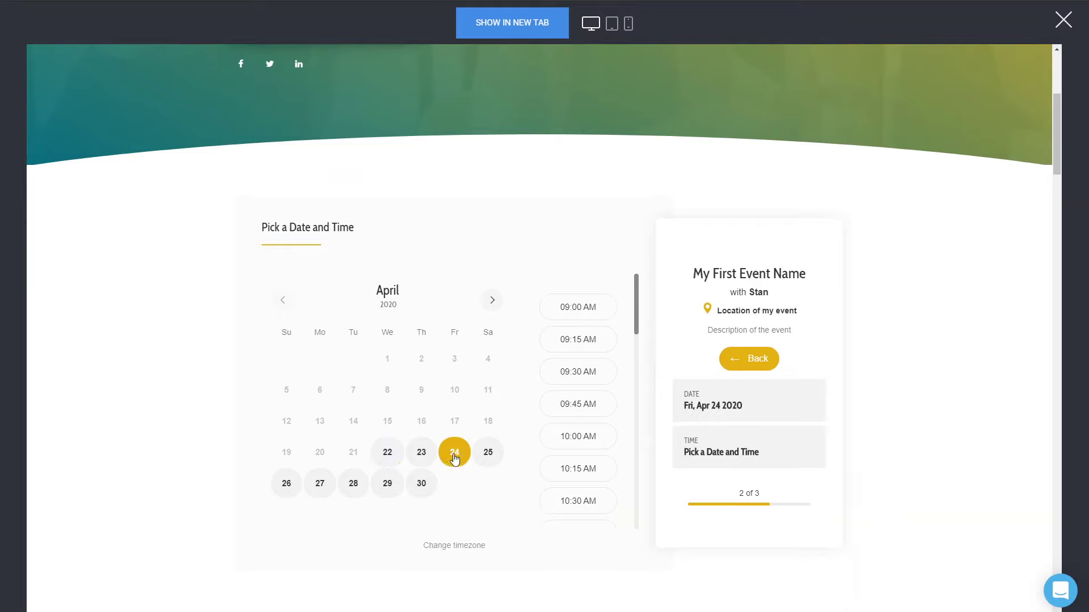
pyautogui.click(493, 301)
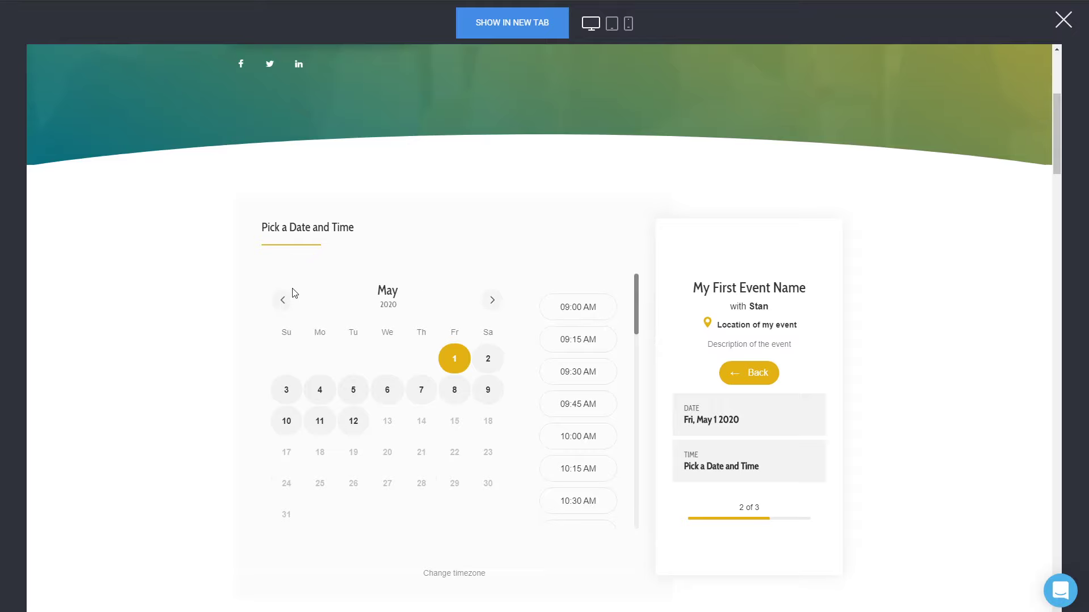
pyautogui.click(282, 300)
pyautogui.click(491, 301)
pyautogui.click(285, 301)
pyautogui.click(493, 302)
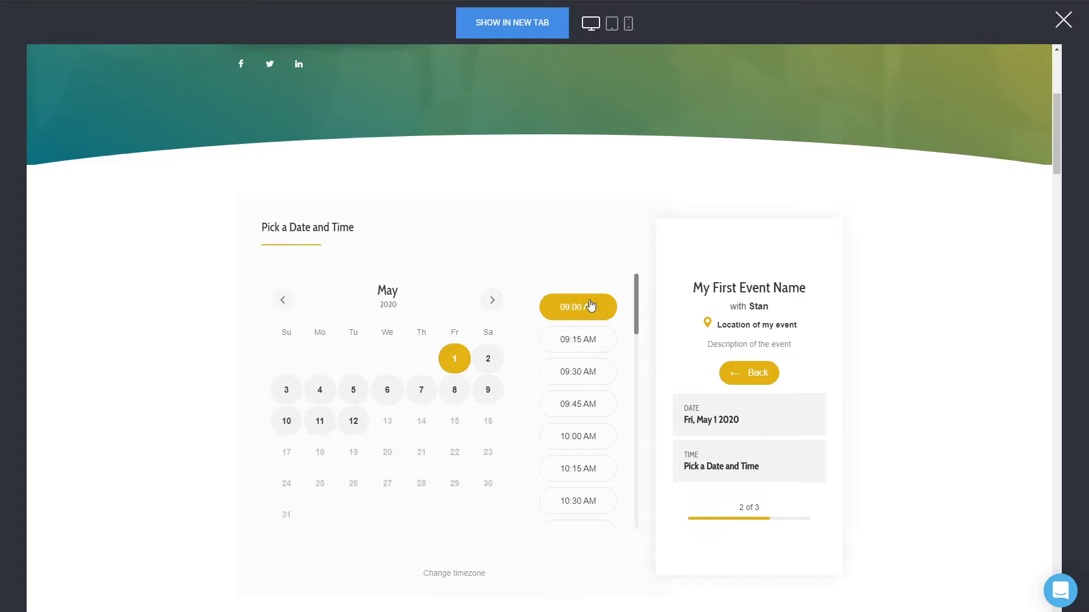
pyautogui.scroll(-4, 603, 393)
pyautogui.scroll(4, 605, 397)
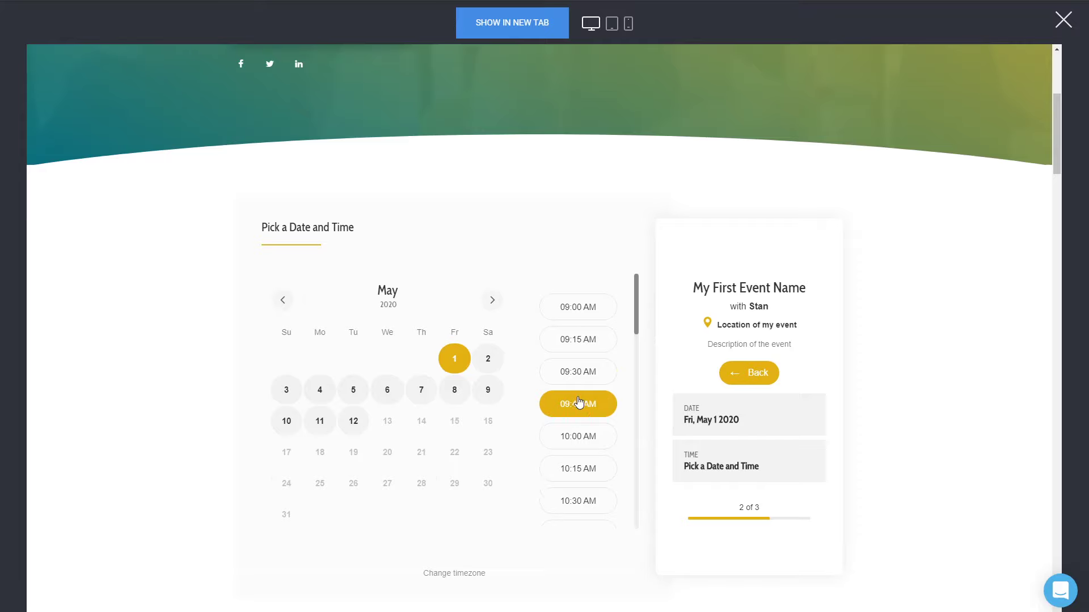
pyautogui.scroll(-1, 626, 356)
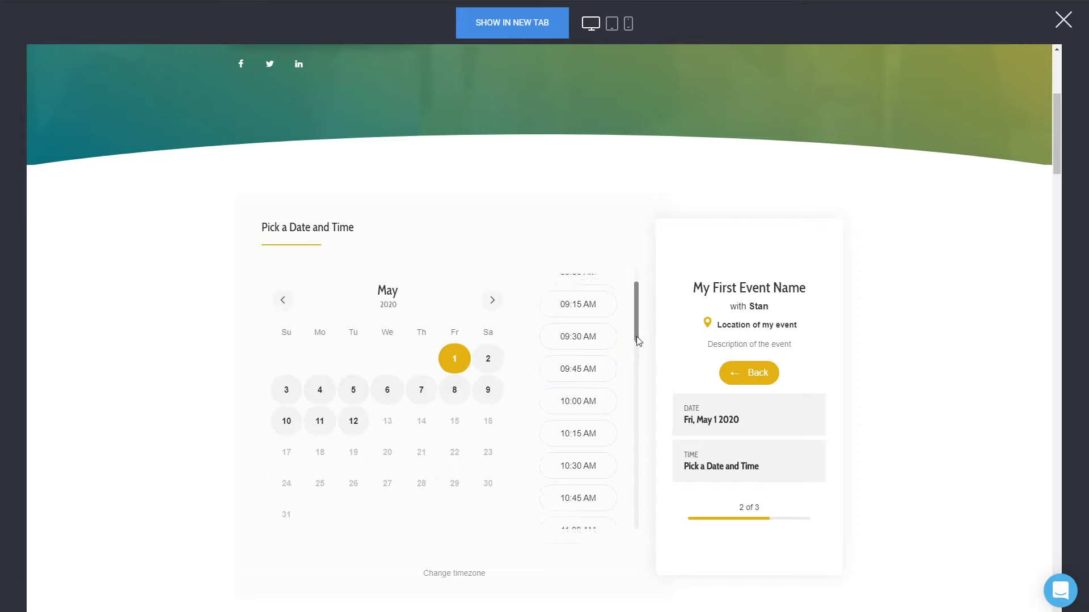
pyautogui.click(590, 396)
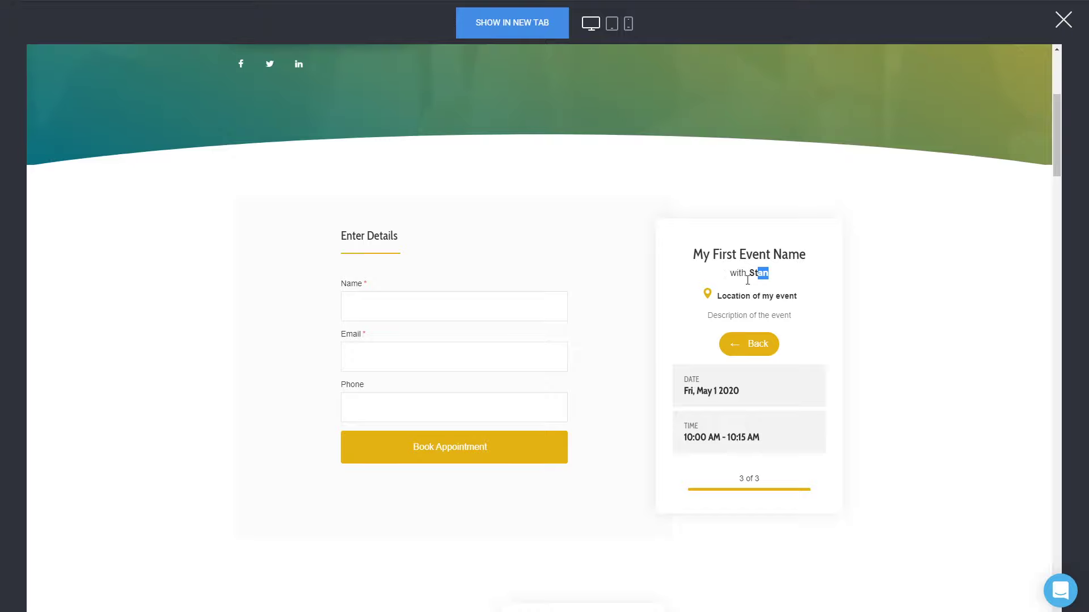
# - Go back to try the 10:15 AM slot, then settle on 10:00 AM again
pyautogui.click(763, 347)
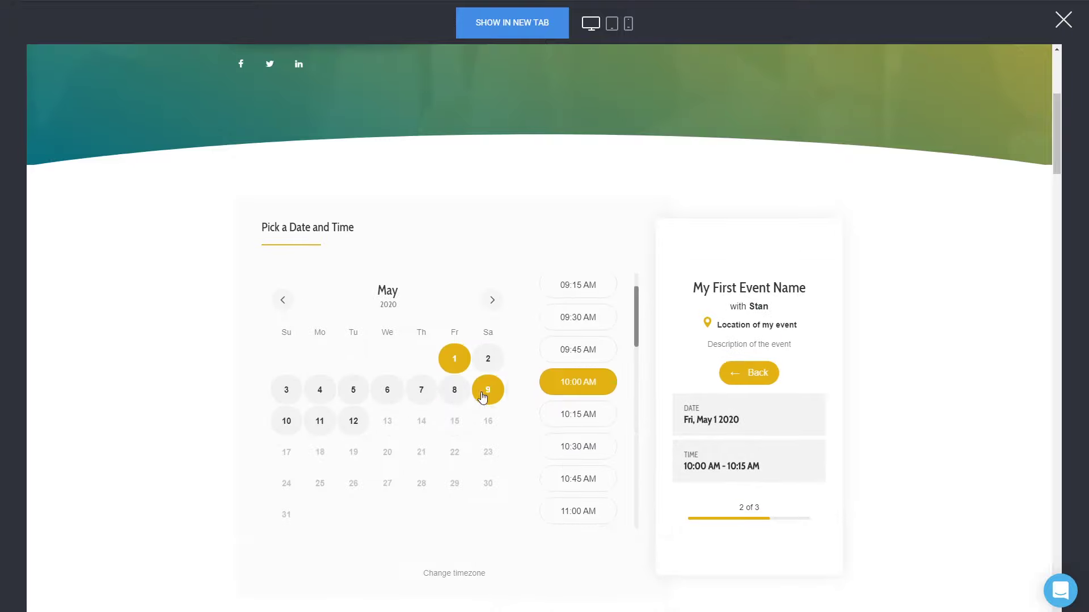
pyautogui.click(586, 419)
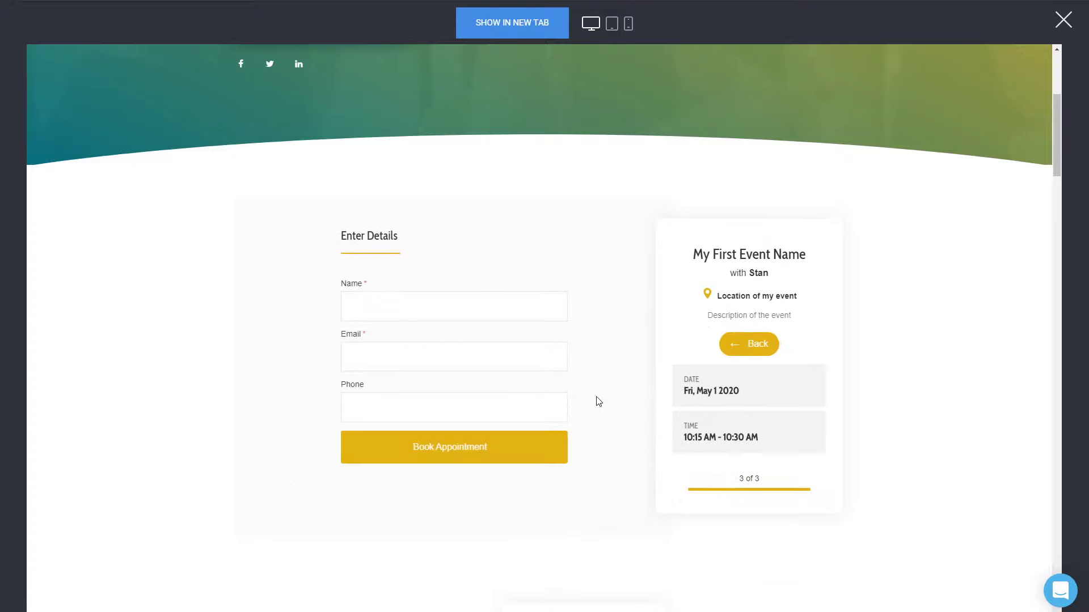
pyautogui.click(746, 344)
pyautogui.click(584, 380)
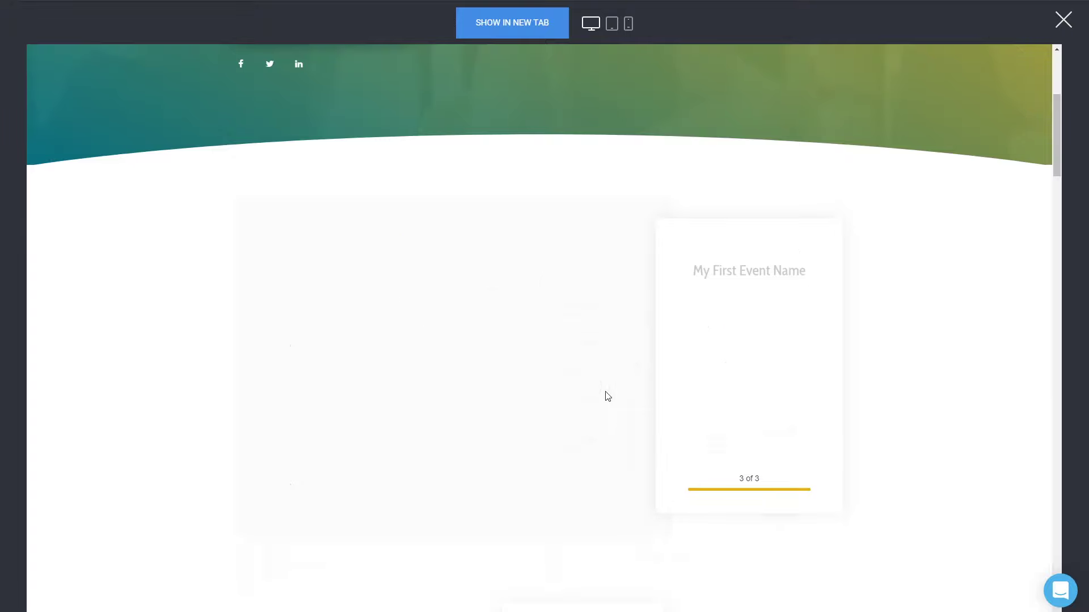
# - Fill in the name, email and phone, book the appointment, and close the preview
pyautogui.press('Down')
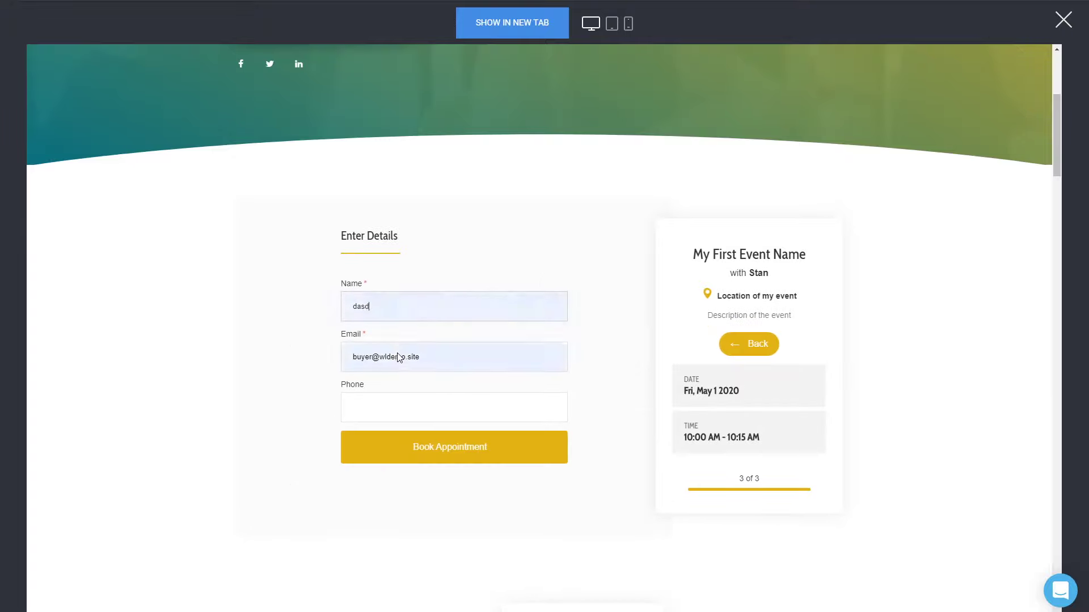
pyautogui.press('Return')
pyautogui.moveTo(389, 309); pyautogui.dragTo(321, 316)
pyautogui.write('Test person')
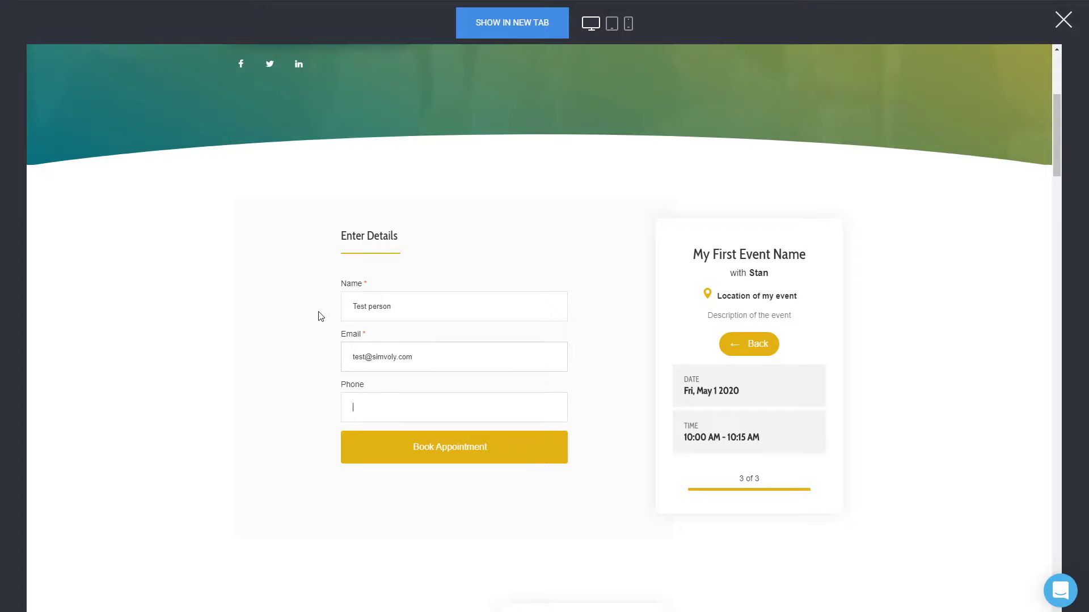
pyautogui.write('323232')
pyautogui.click(491, 457)
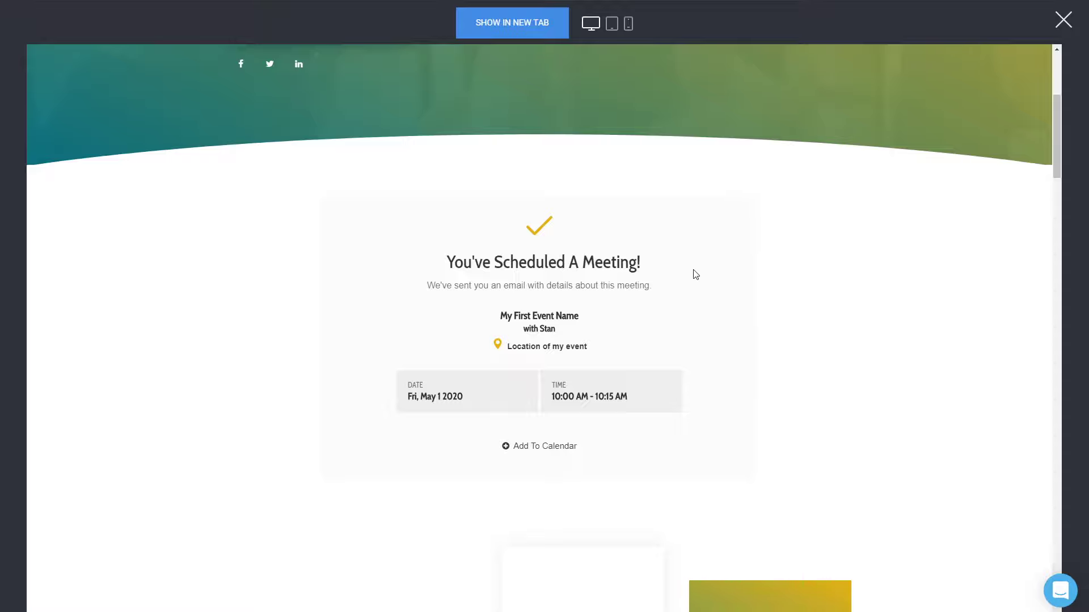
pyautogui.click(1064, 20)
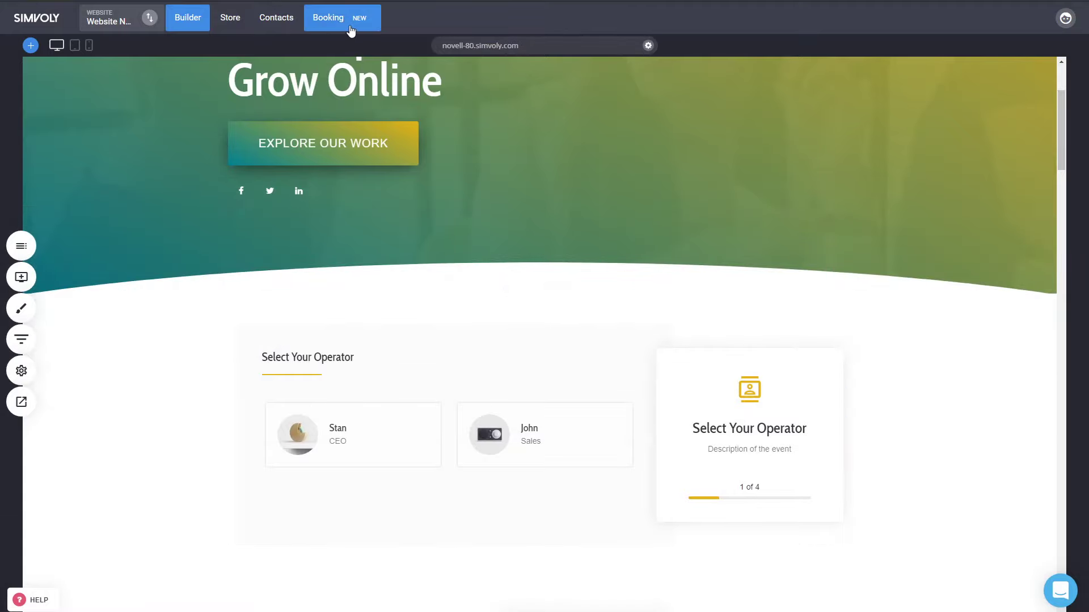
# - Inspect the Fri May 01 test booking in Booking > Schedule, then open the Services page
pyautogui.click(351, 31)
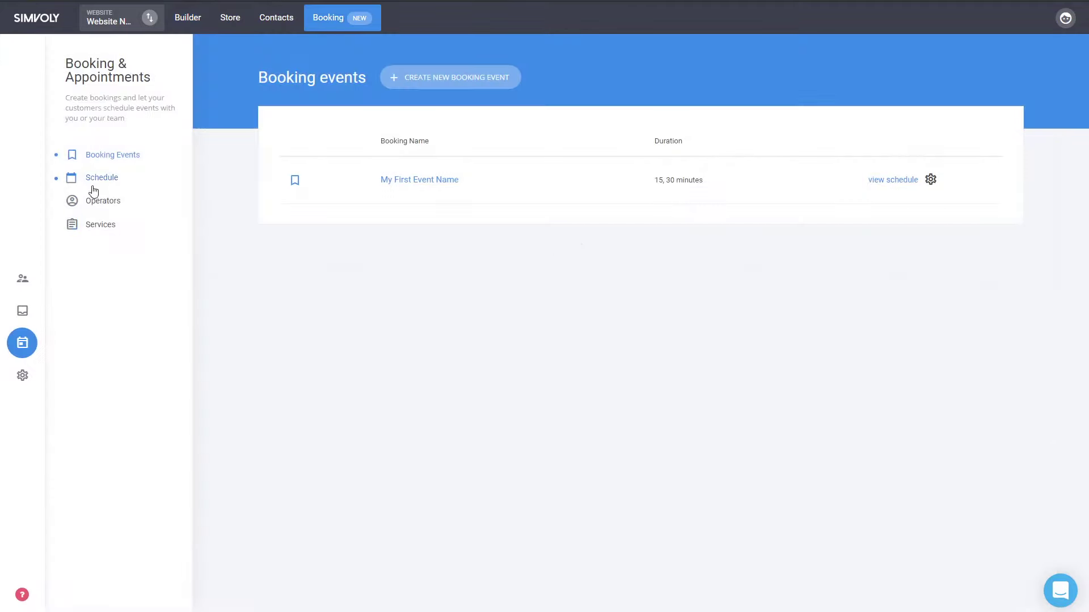
pyautogui.click(94, 187)
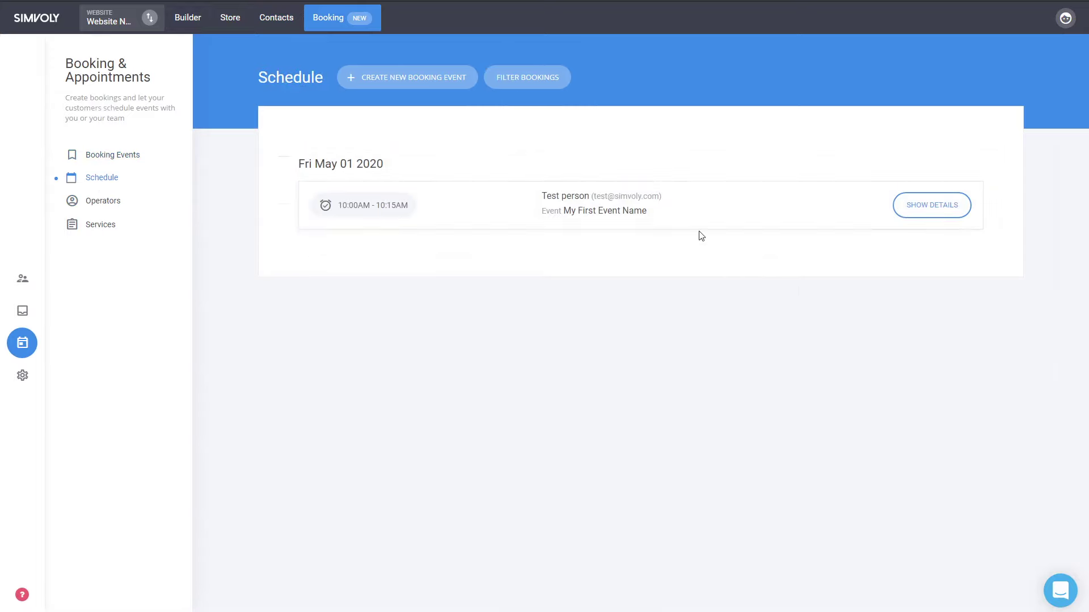
pyautogui.click(427, 209)
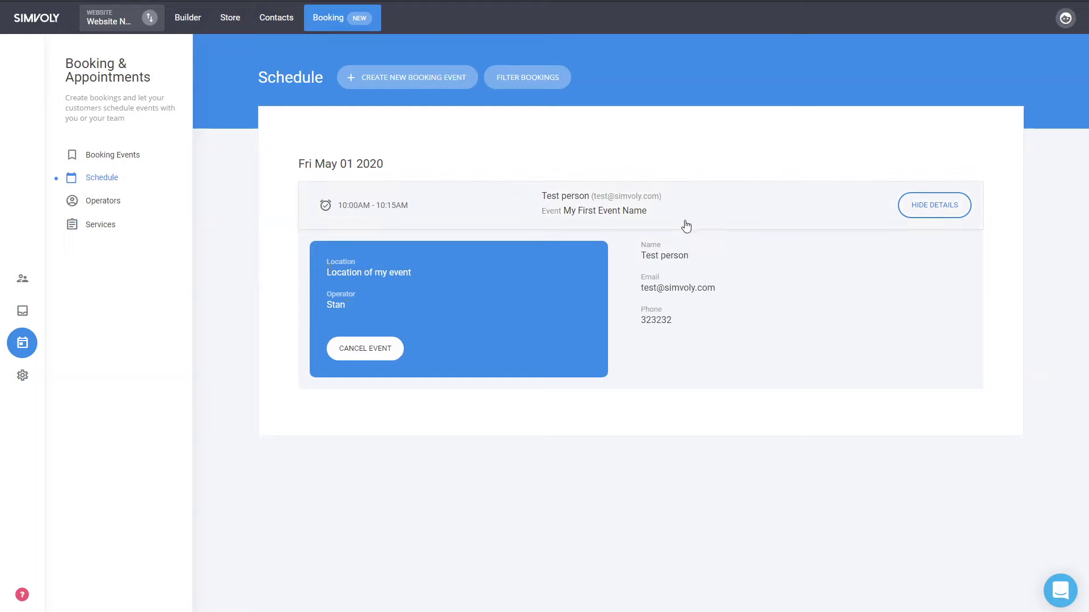
pyautogui.click(741, 224)
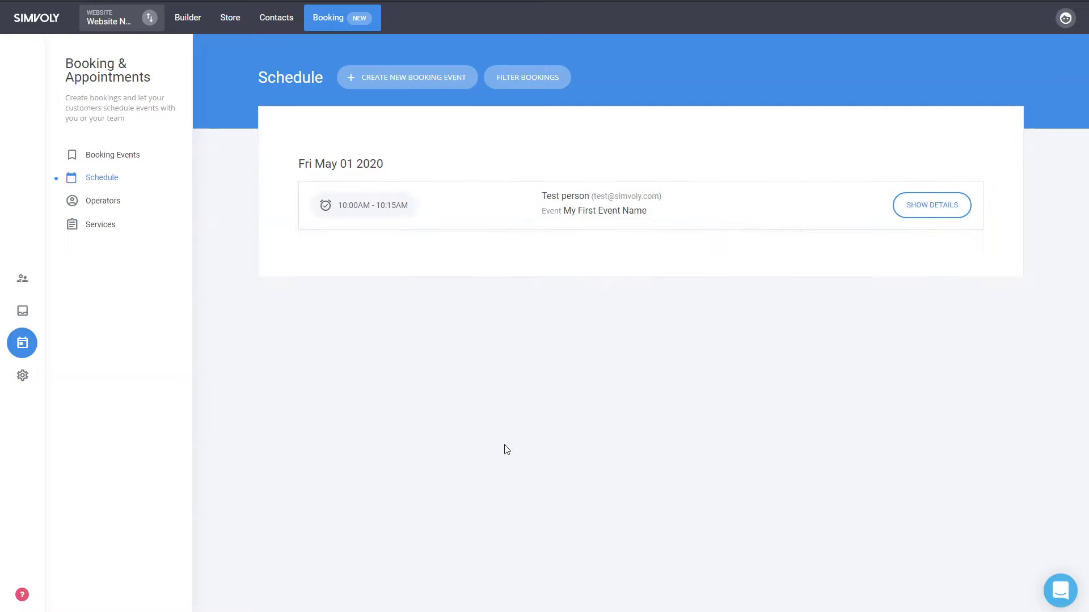
pyautogui.click(527, 80)
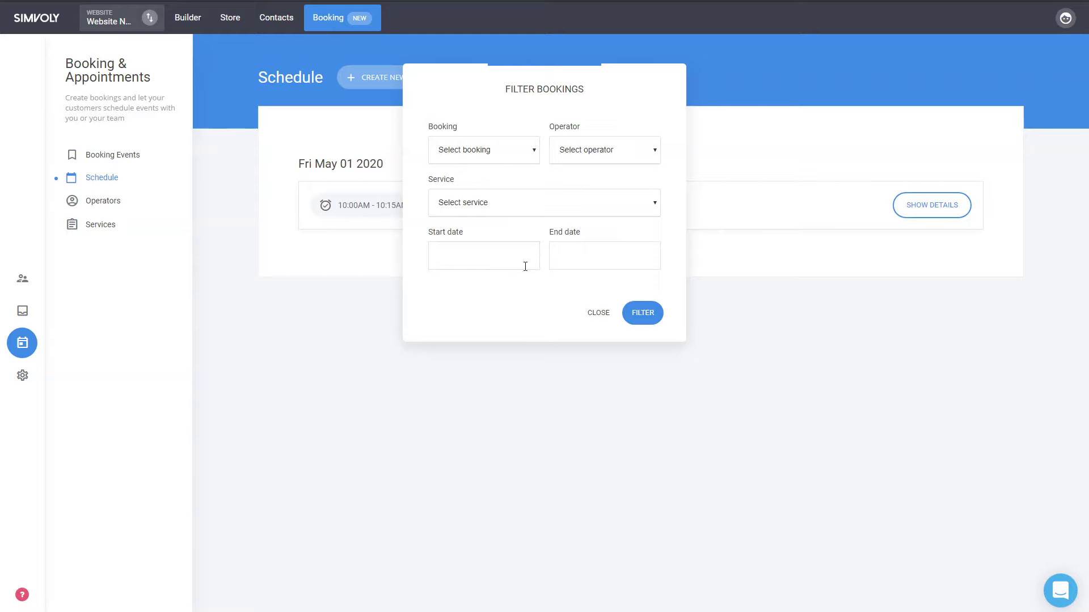
pyautogui.click(595, 315)
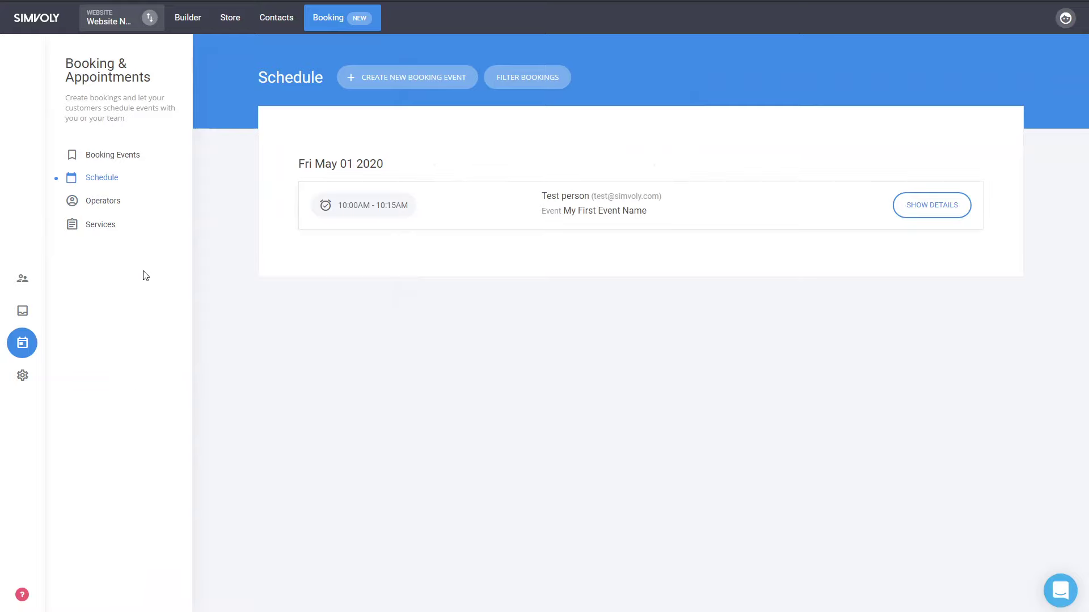
pyautogui.click(106, 226)
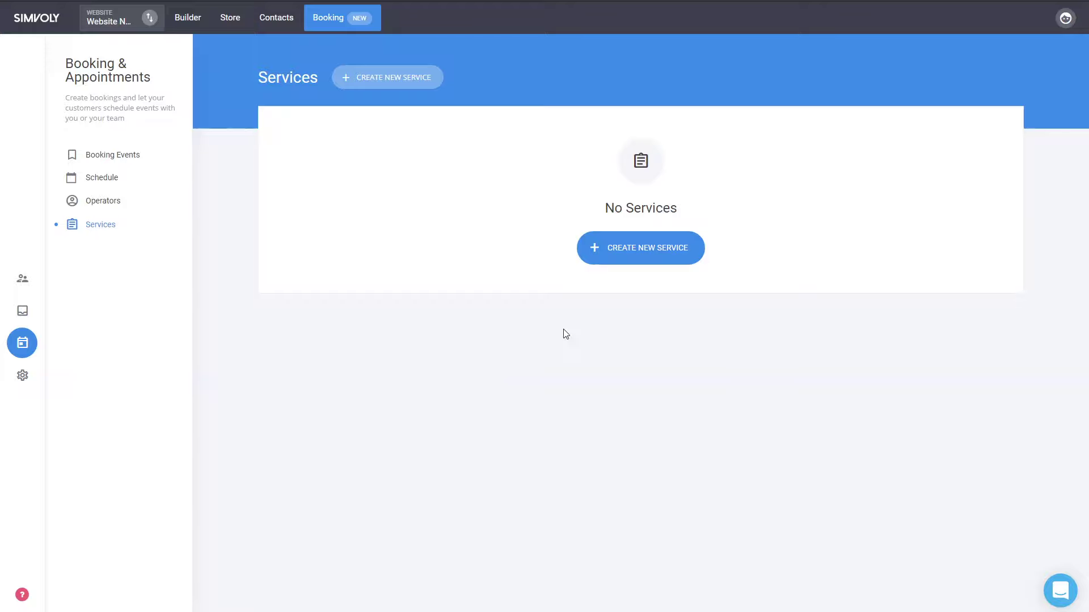
# - Create Service One with description 'Description of Service One', 15 min, and the blue radio image
pyautogui.click(612, 238)
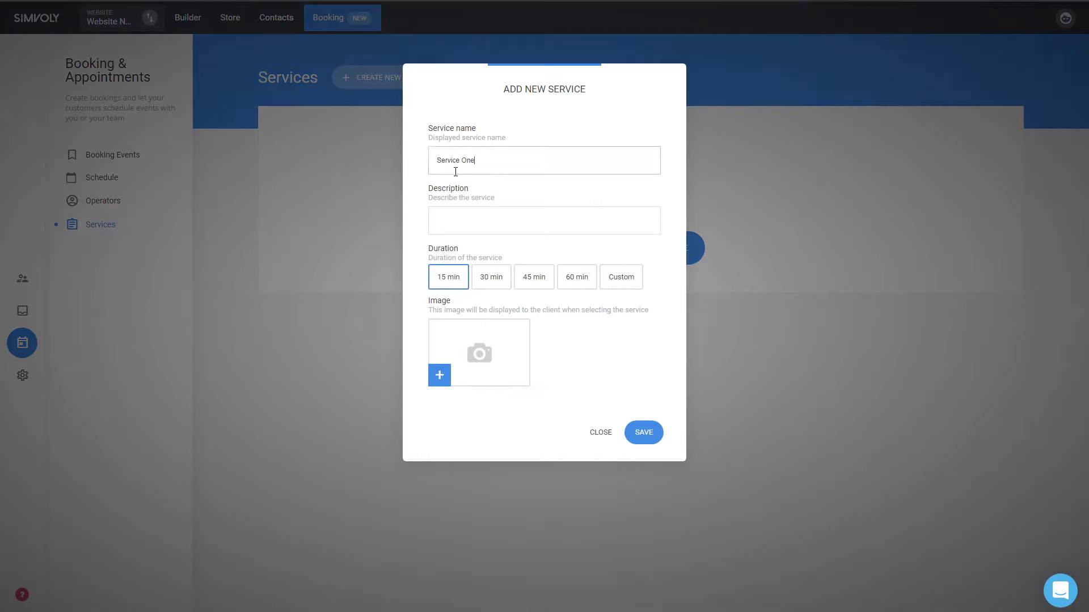
pyautogui.hotkey('ctrl', 'a')
pyautogui.hotkey('ctrl', 'c')
pyautogui.click(465, 218)
pyautogui.write('D')
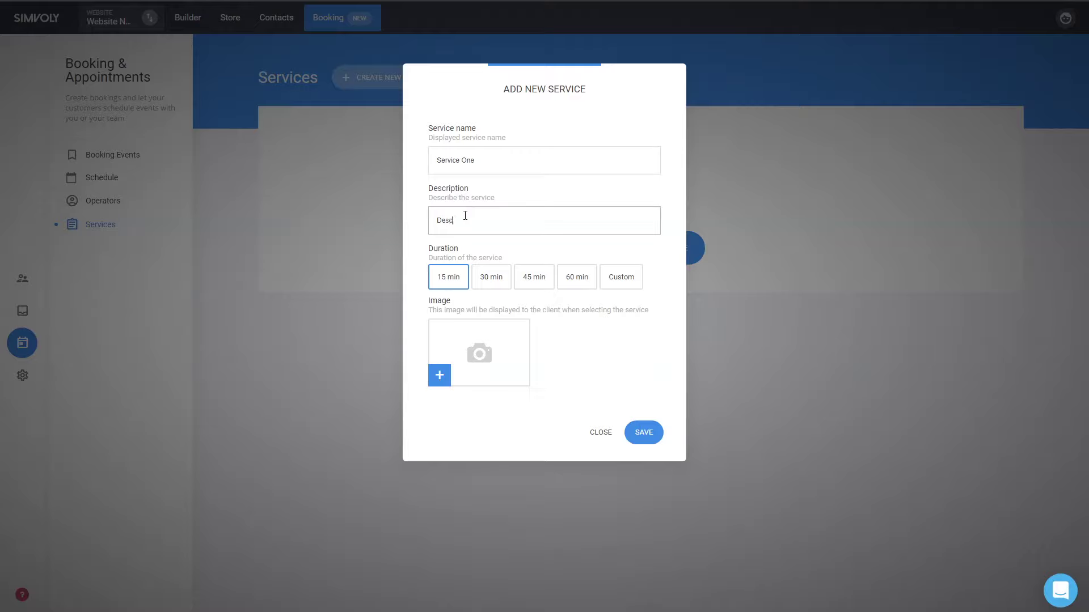
pyautogui.write('escription of Service One')
pyautogui.click(465, 371)
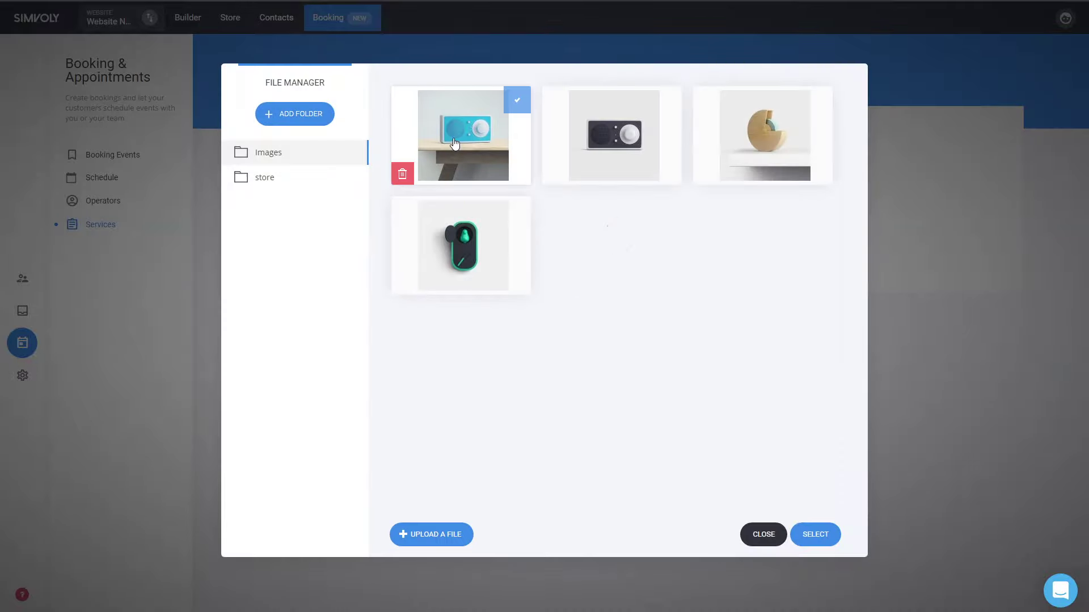
pyautogui.click(454, 143)
pyautogui.click(454, 143)
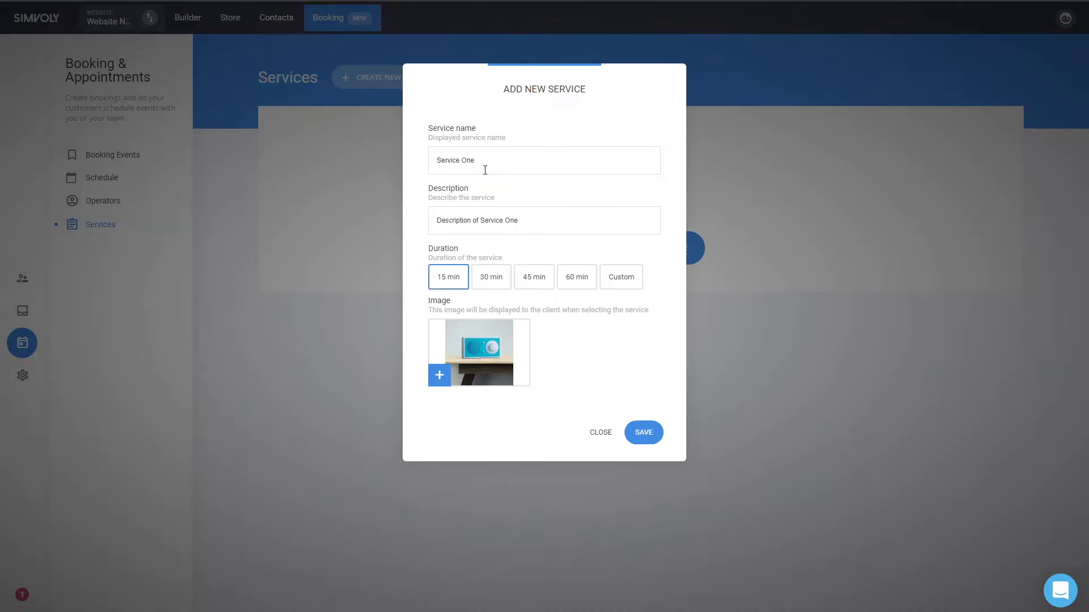
pyautogui.click(649, 433)
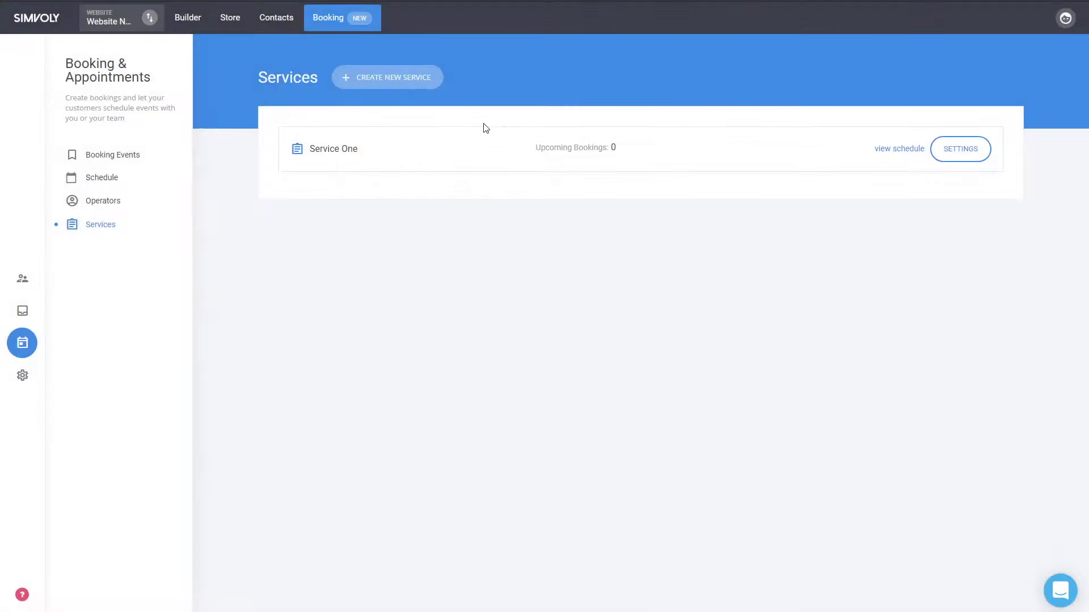
# - Create Service Two lasting 45 min, reusing its name as description, with the green gadget image
pyautogui.click(429, 78)
pyautogui.click(486, 161)
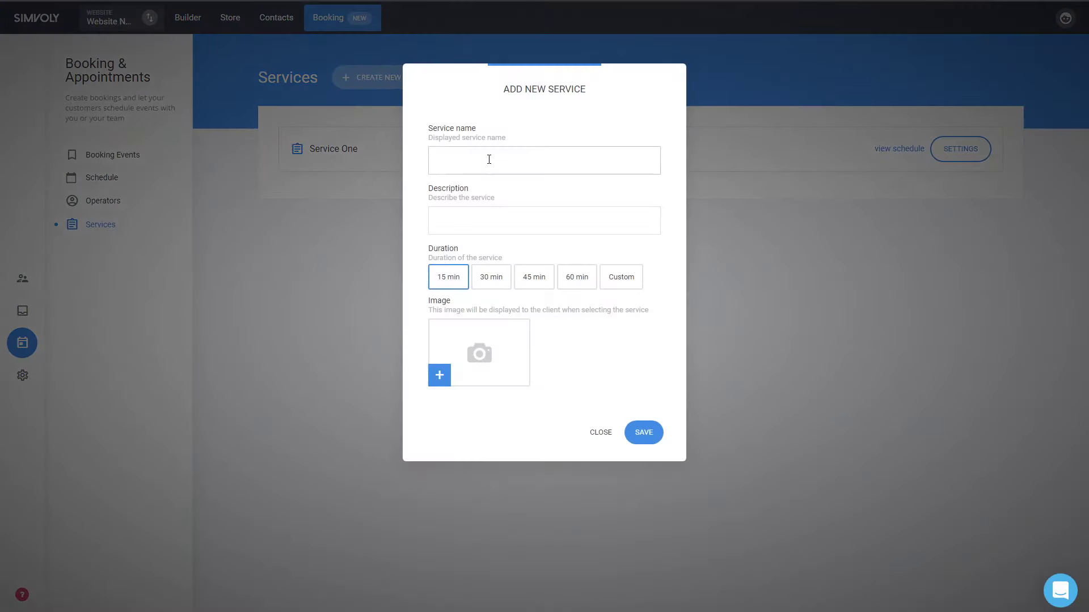
pyautogui.hotkey('ctrl', 'v')
pyautogui.press('BackSpace')
pyautogui.write('Two')
pyautogui.hotkey('ctrl', 'a')
pyautogui.hotkey('ctrl', 'c')
pyautogui.click(481, 219)
pyautogui.hotkey('ctrl', 'v')
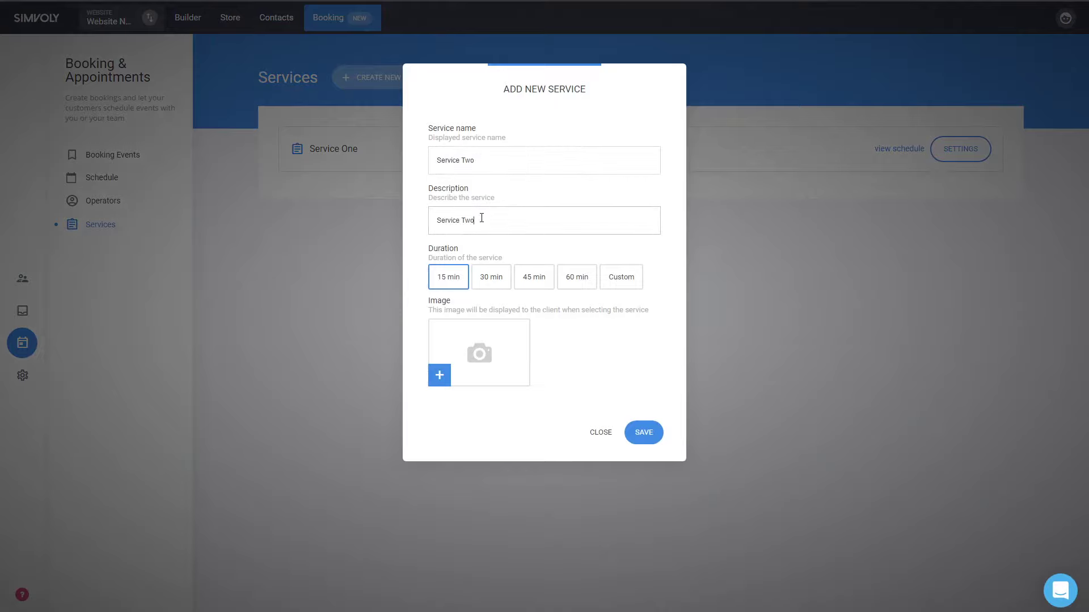
pyautogui.click(535, 287)
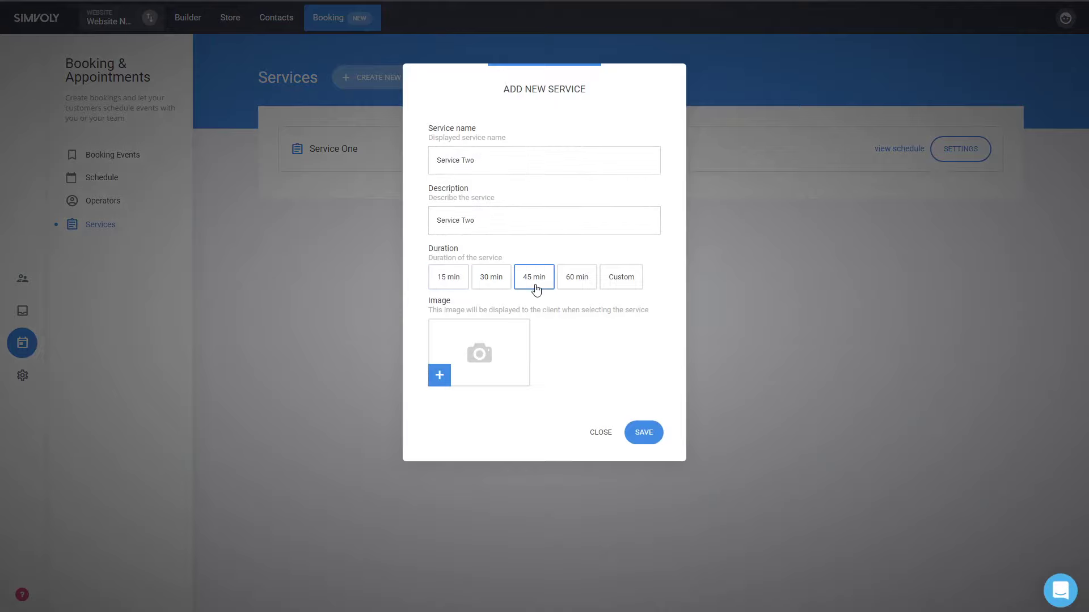
pyautogui.click(479, 360)
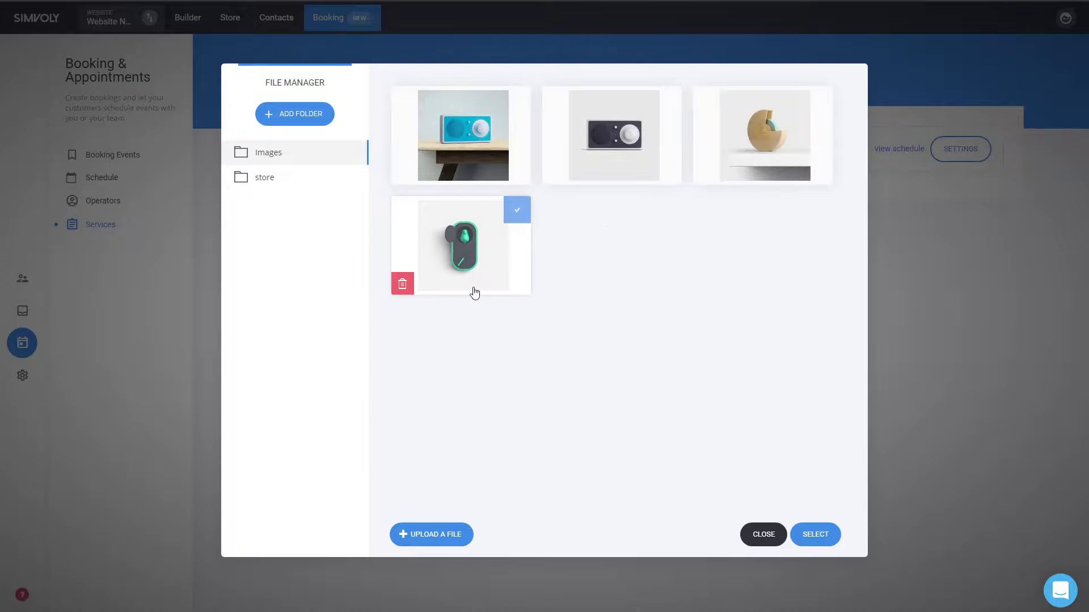
pyautogui.click(472, 292)
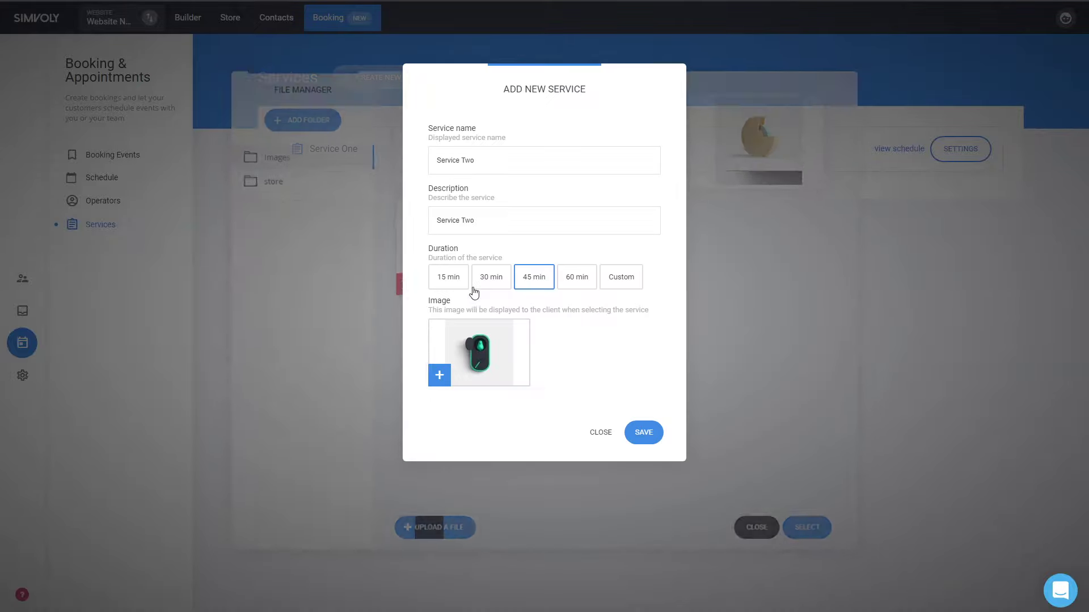
pyautogui.click(646, 437)
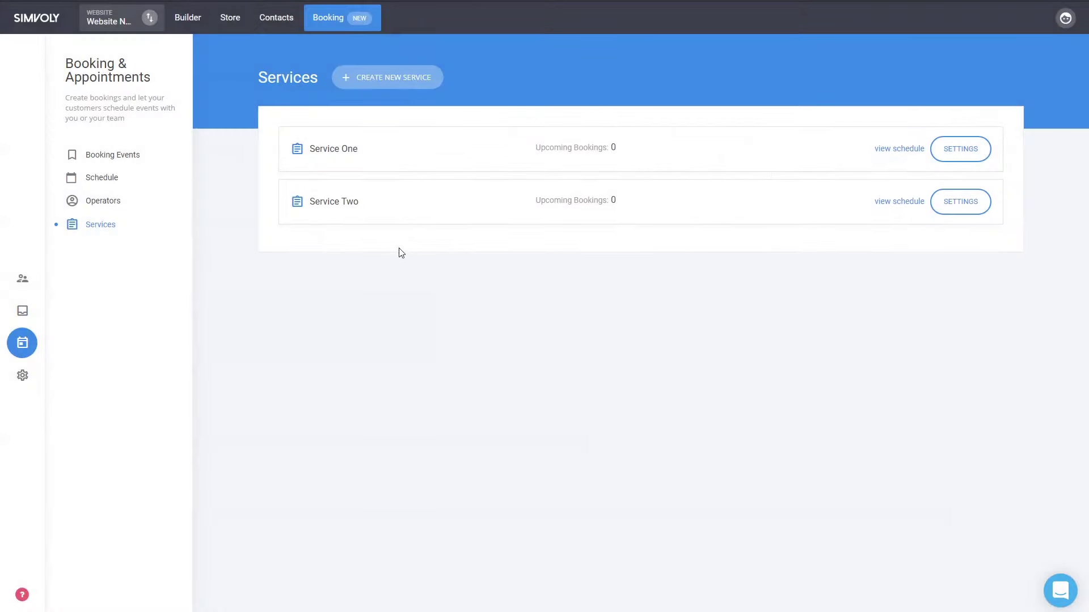
# - In My First Event Name's operators step, link Service One and Service Two to the first operator
pyautogui.click(108, 154)
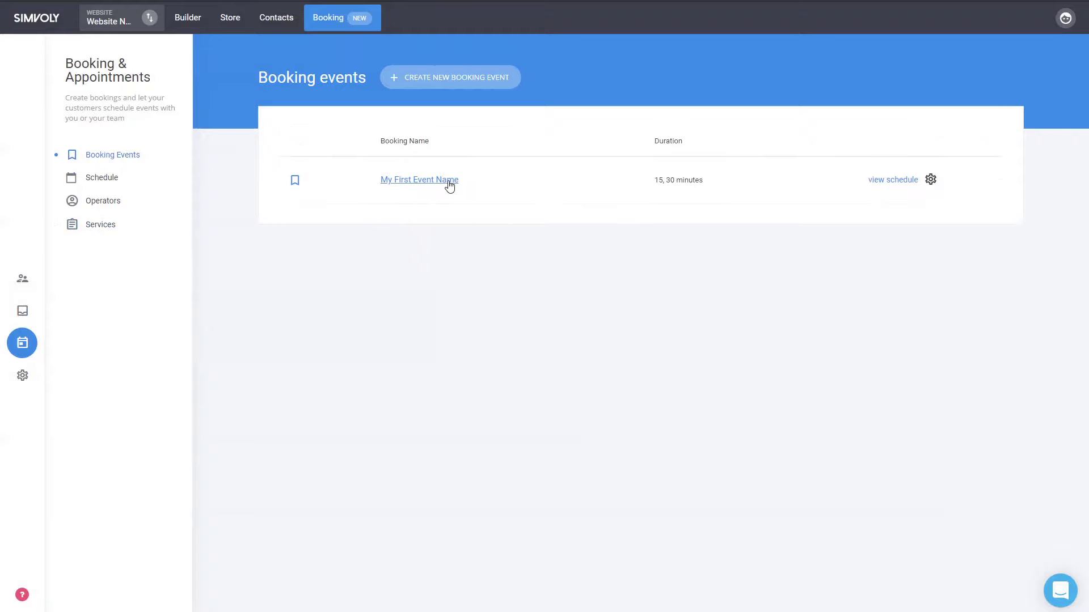
pyautogui.click(450, 186)
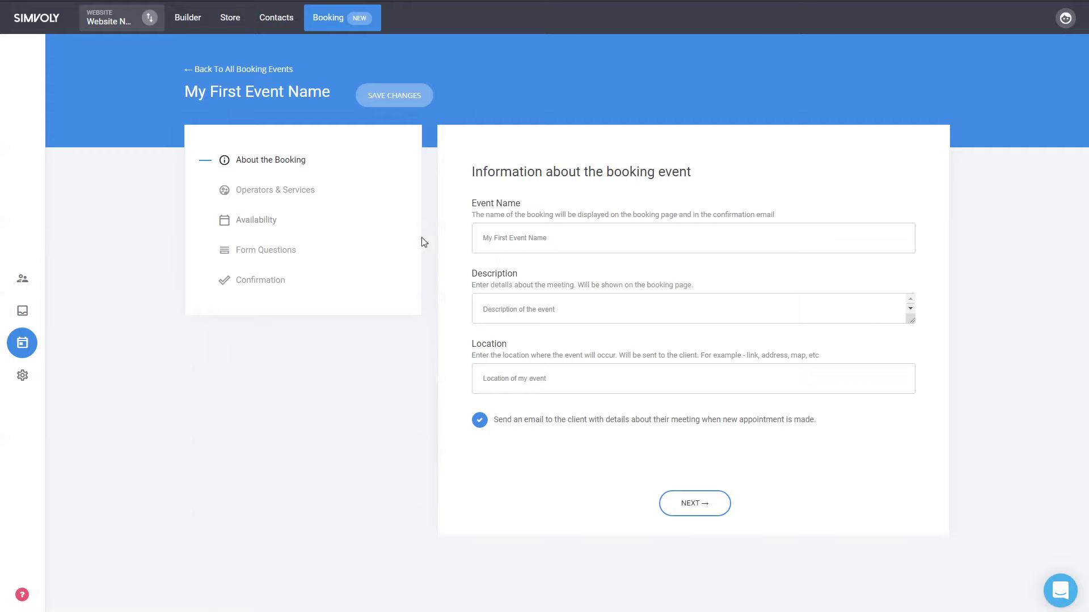
pyautogui.click(276, 197)
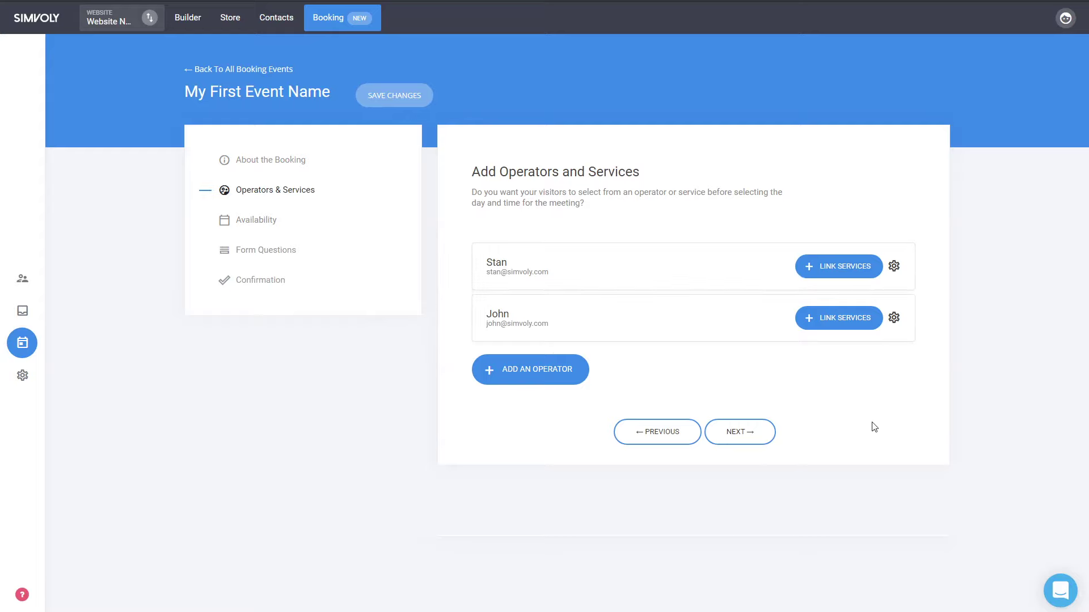
pyautogui.click(828, 267)
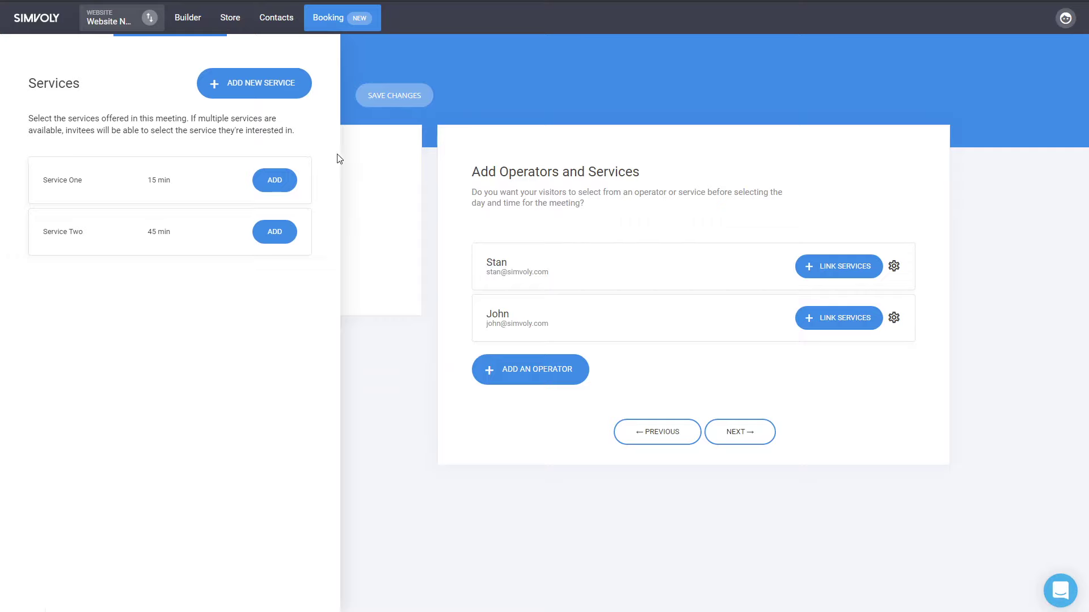
pyautogui.click(267, 185)
pyautogui.click(831, 272)
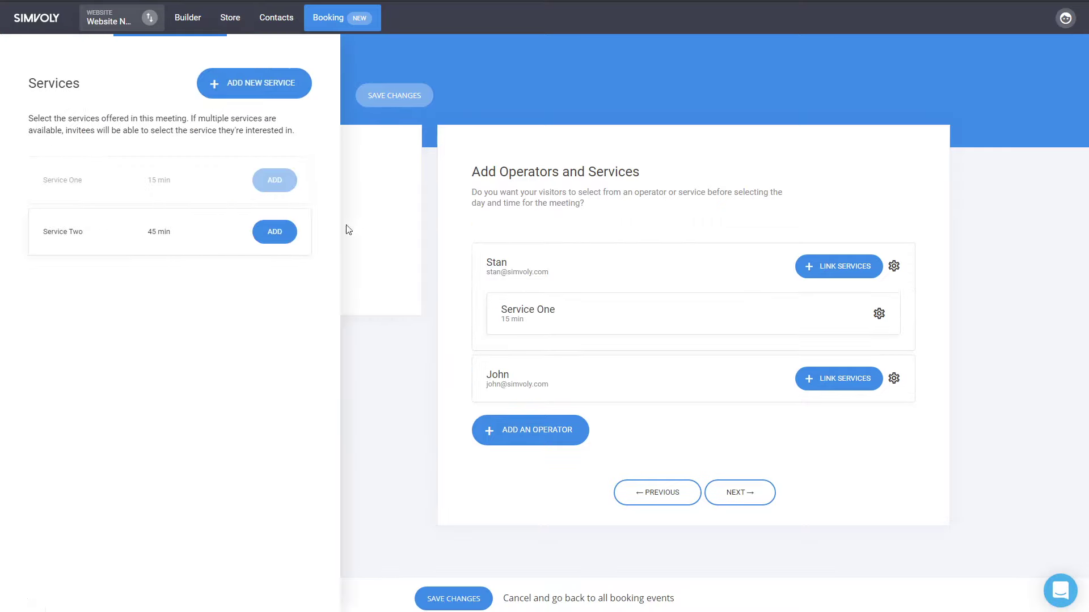
pyautogui.click(272, 231)
# - Link Service One and Service Two to the second operator and save the changes
pyautogui.click(832, 423)
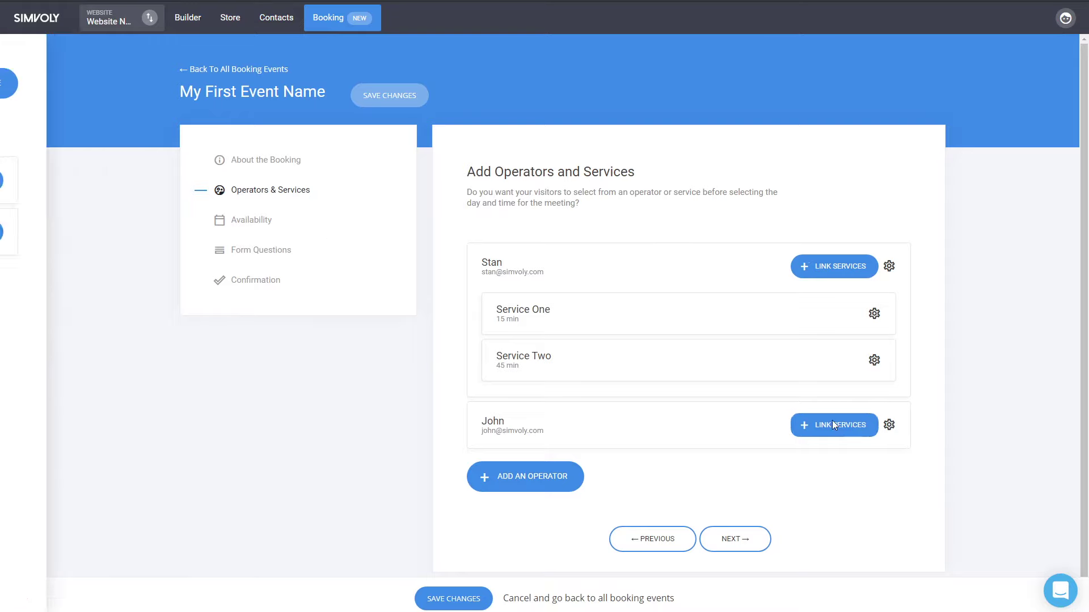
pyautogui.click(284, 189)
pyautogui.click(817, 426)
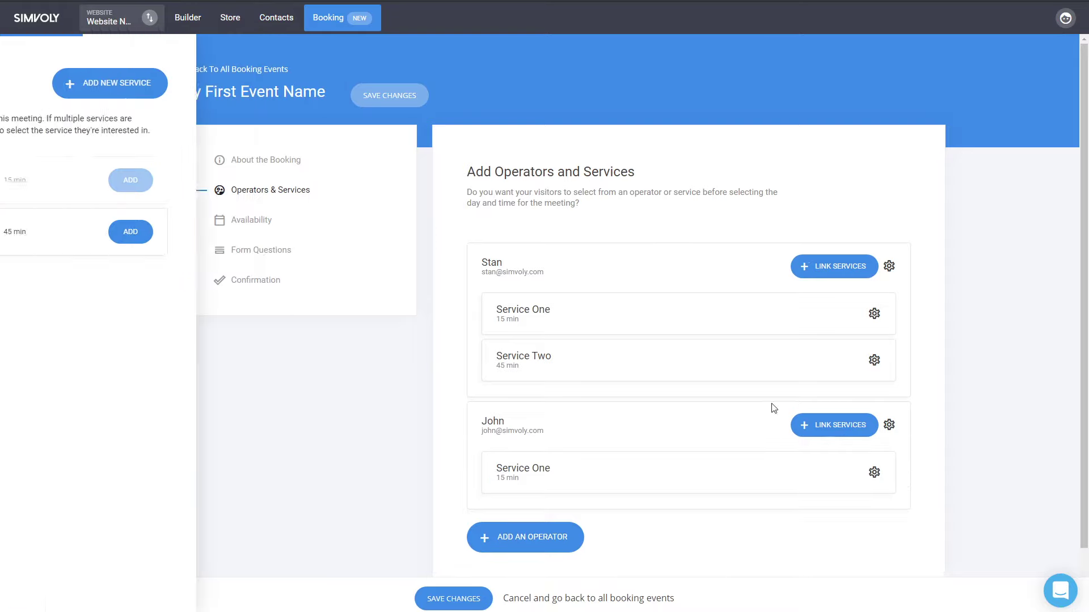
pyautogui.click(275, 233)
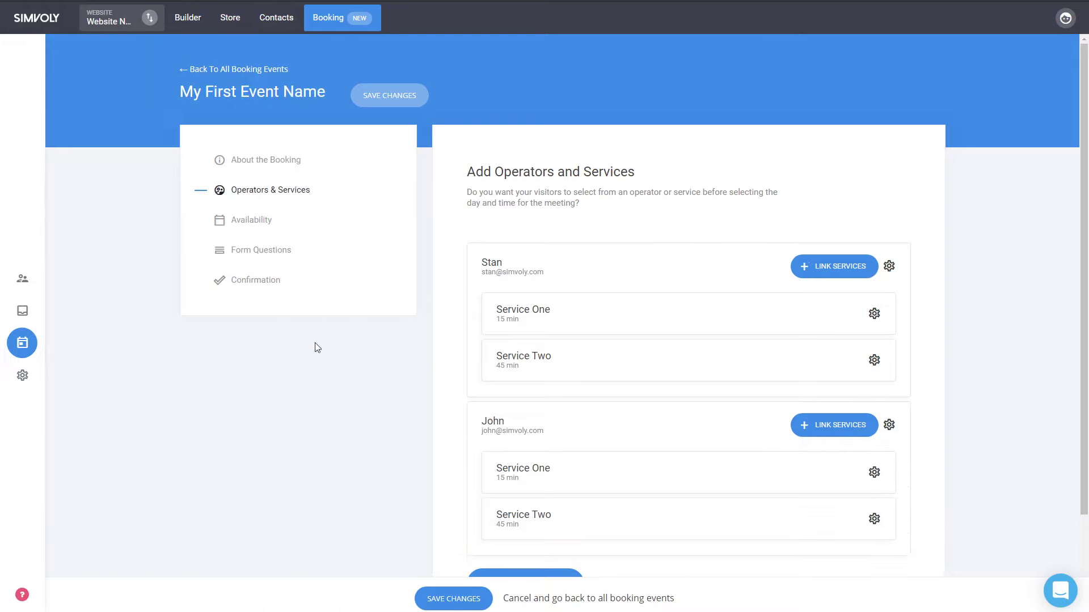
pyautogui.click(444, 603)
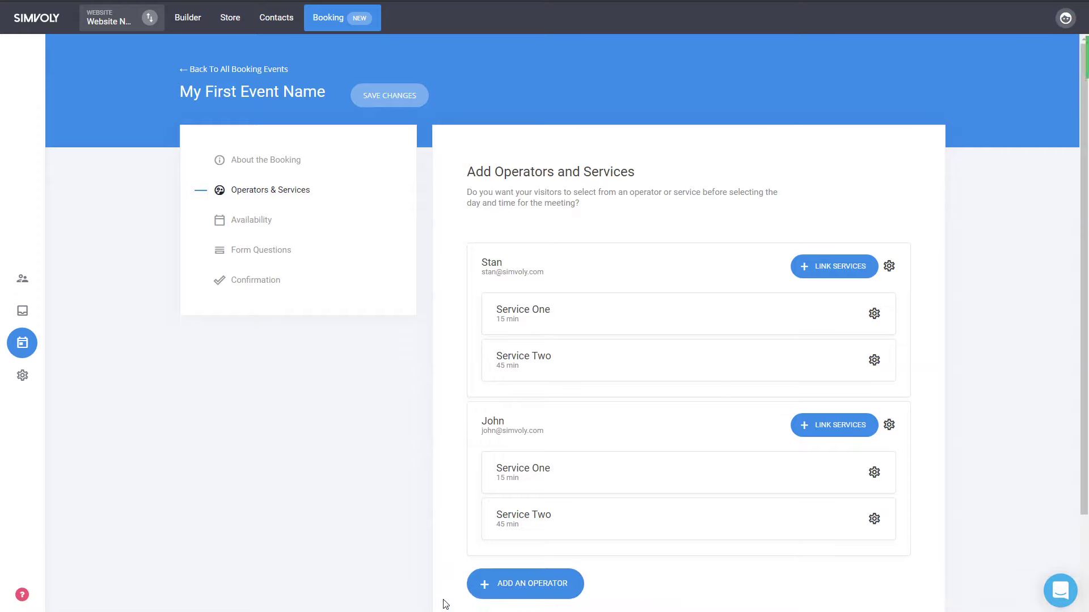
pyautogui.click(248, 222)
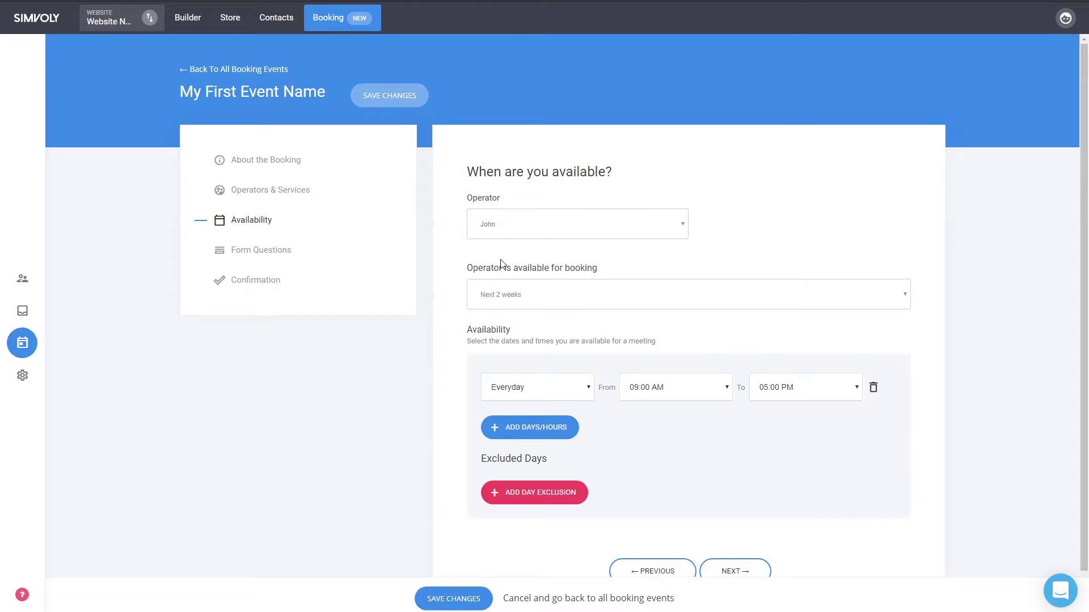
pyautogui.click(239, 192)
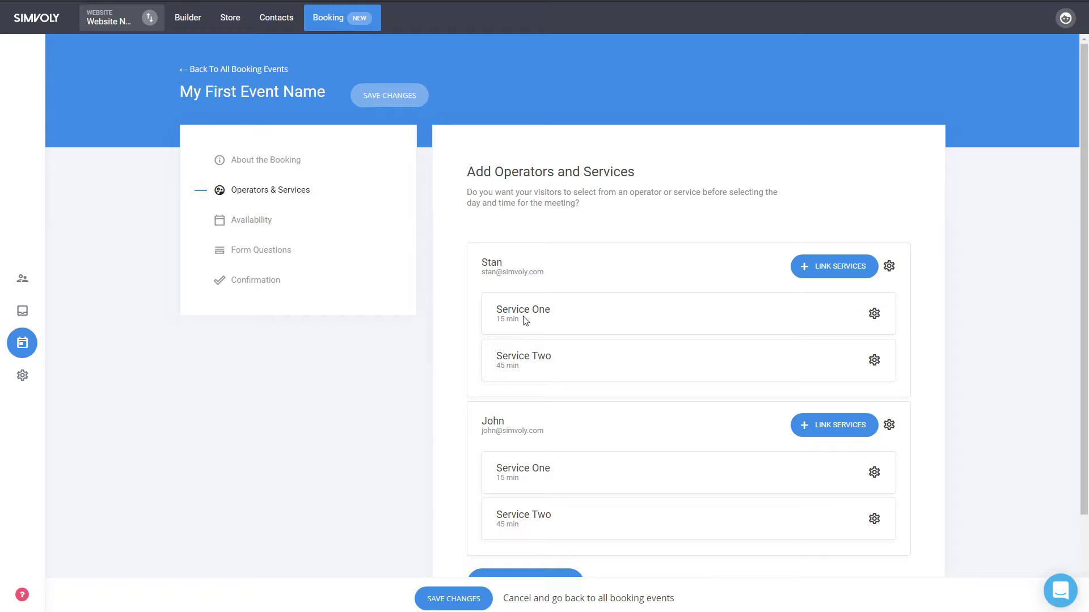
pyautogui.click(452, 607)
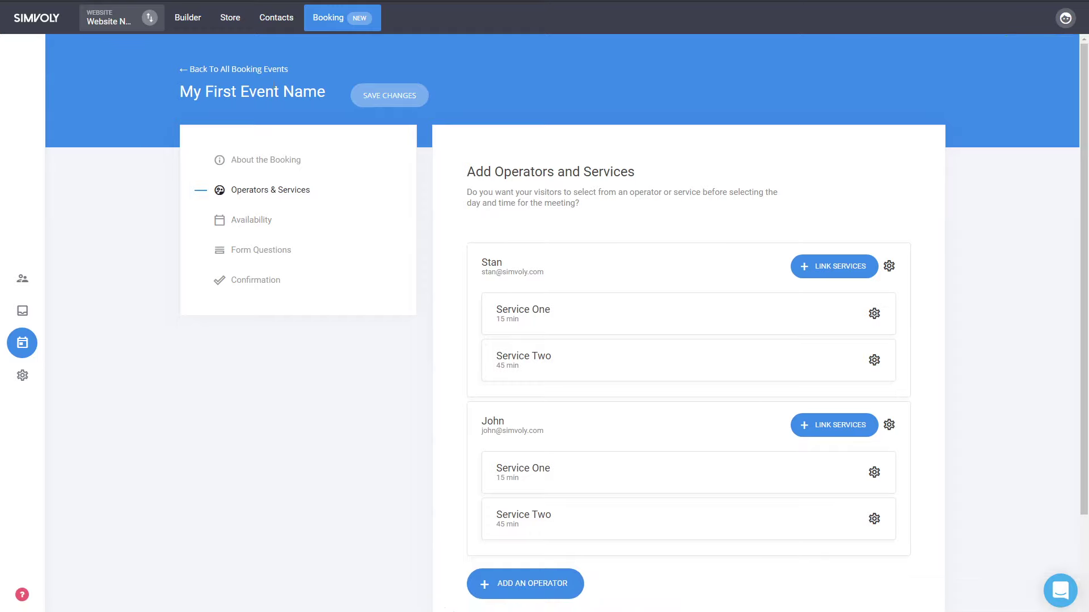
# - In the builder, set the booking block's 'Booking starts with' option to Service
pyautogui.click(196, 20)
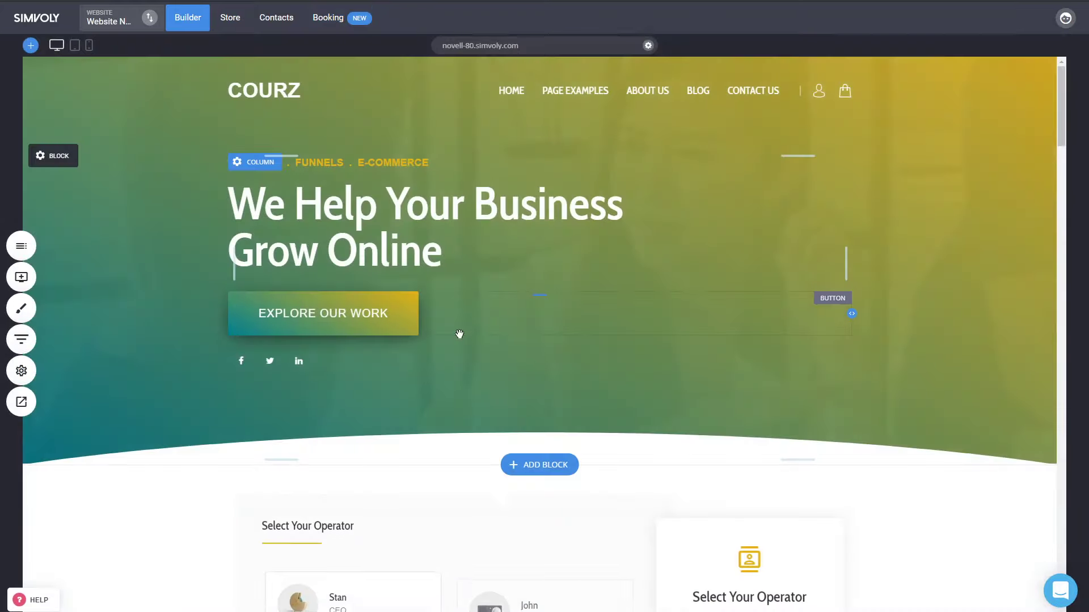
pyautogui.scroll(-4, 987, 430)
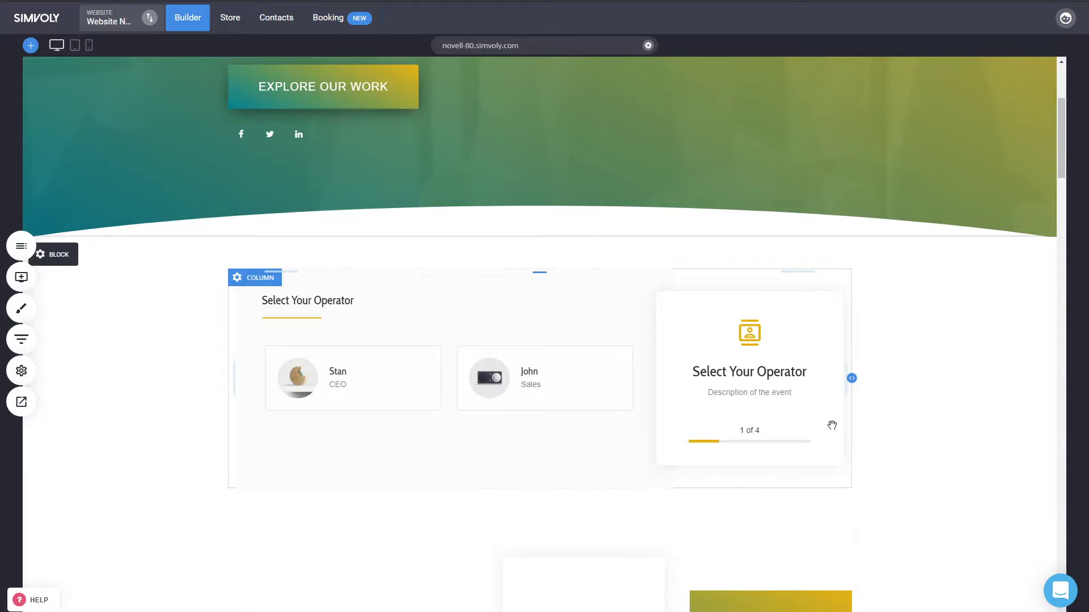
pyautogui.click(522, 342)
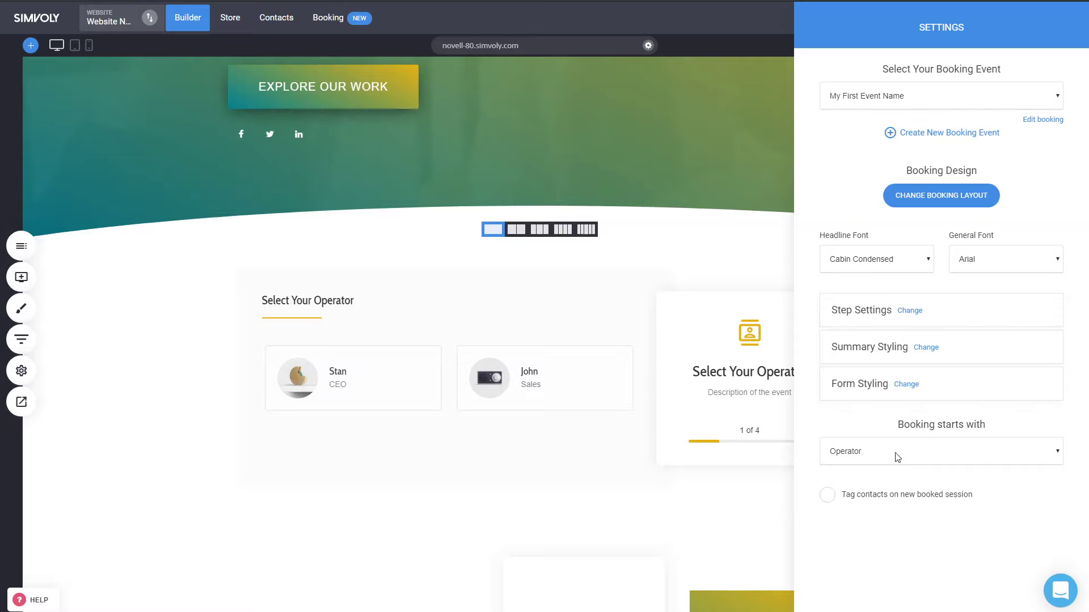
pyautogui.click(876, 472)
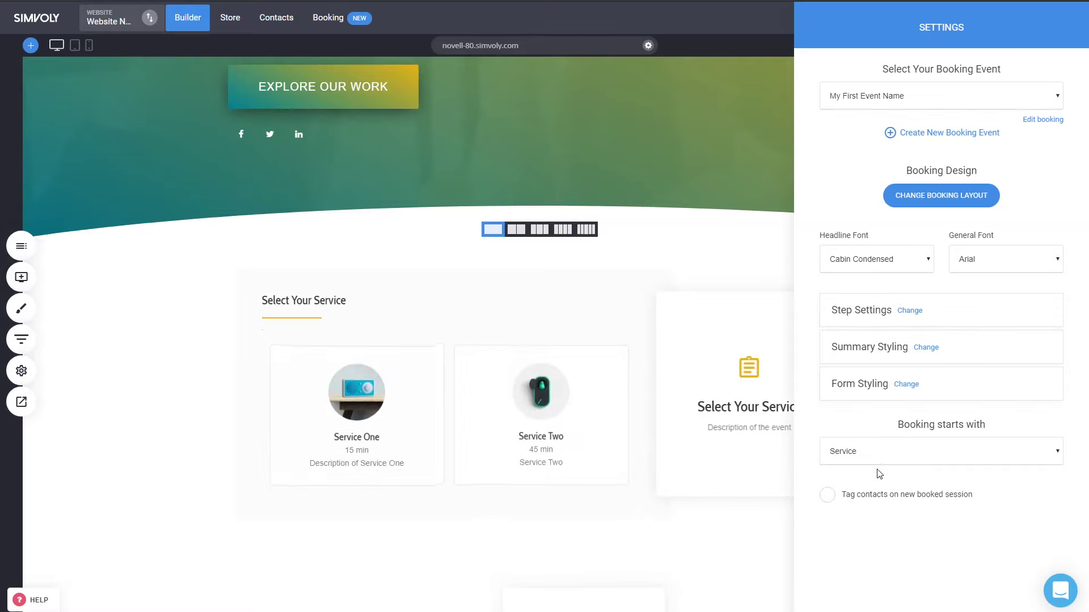
# - Look through the booking step settings and the services step heading, then close them
pyautogui.click(908, 312)
pyautogui.click(516, 433)
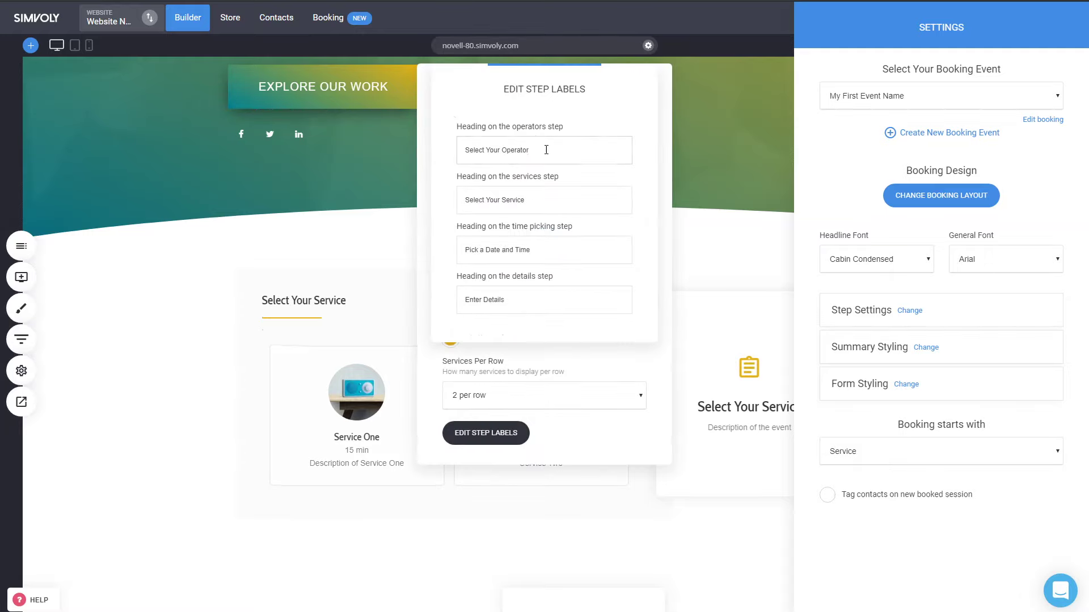
pyautogui.moveTo(550, 200); pyautogui.dragTo(466, 193)
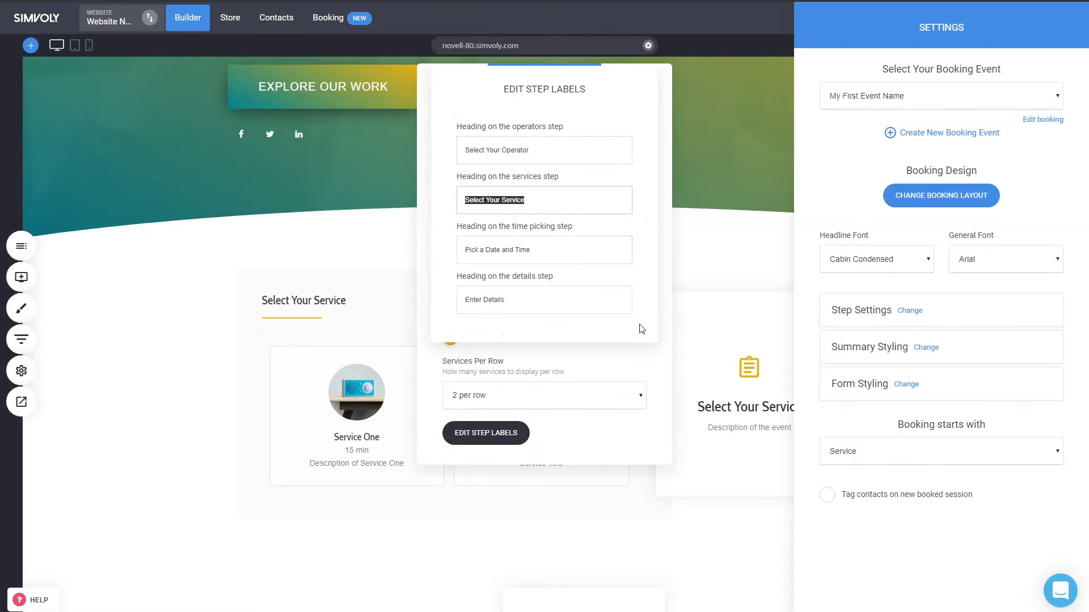
pyautogui.click(654, 357)
pyautogui.click(873, 536)
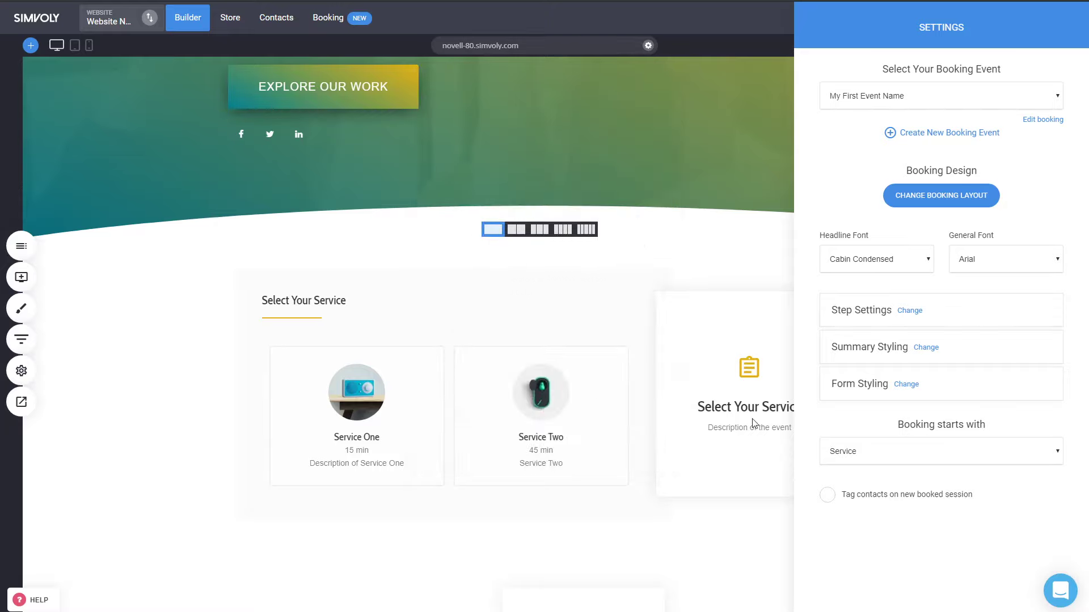
# - Try Operator as the start, revert to Service, close the block settings and save the page
pyautogui.click(885, 487)
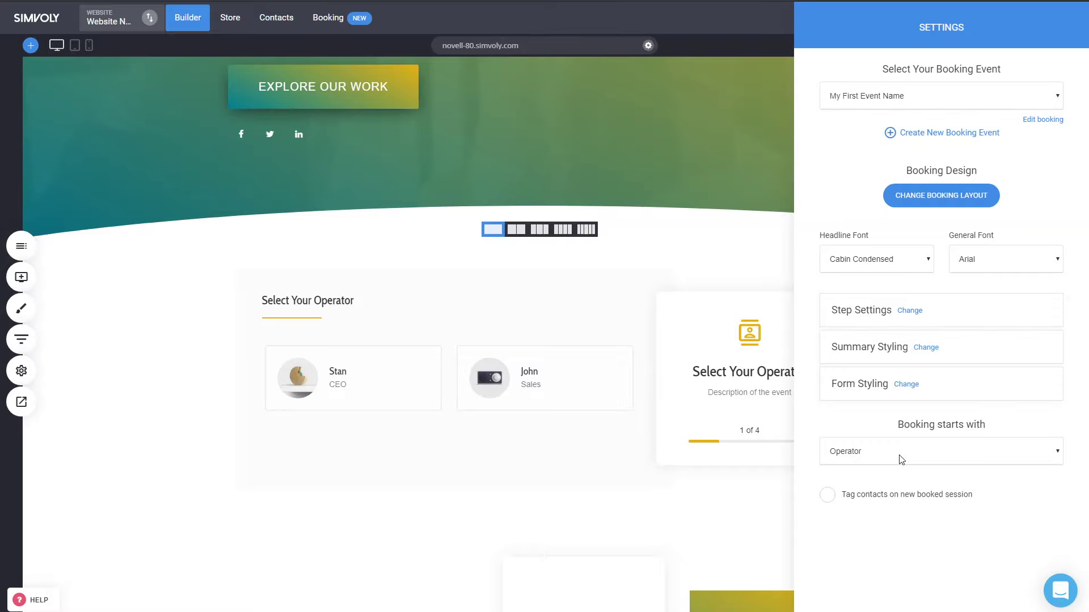
pyautogui.click(871, 473)
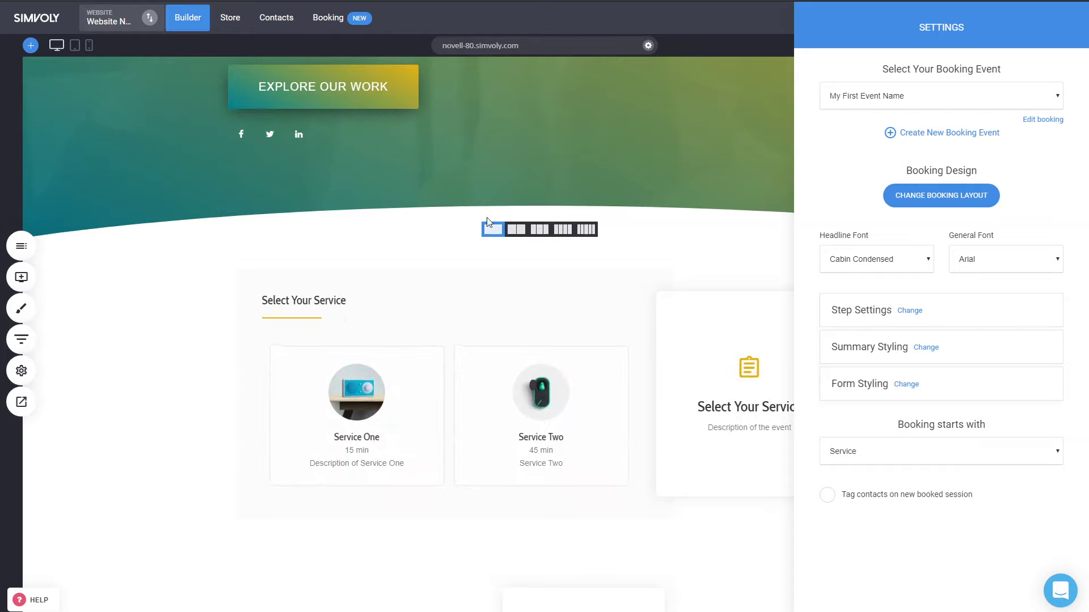
pyautogui.click(537, 332)
pyautogui.click(538, 18)
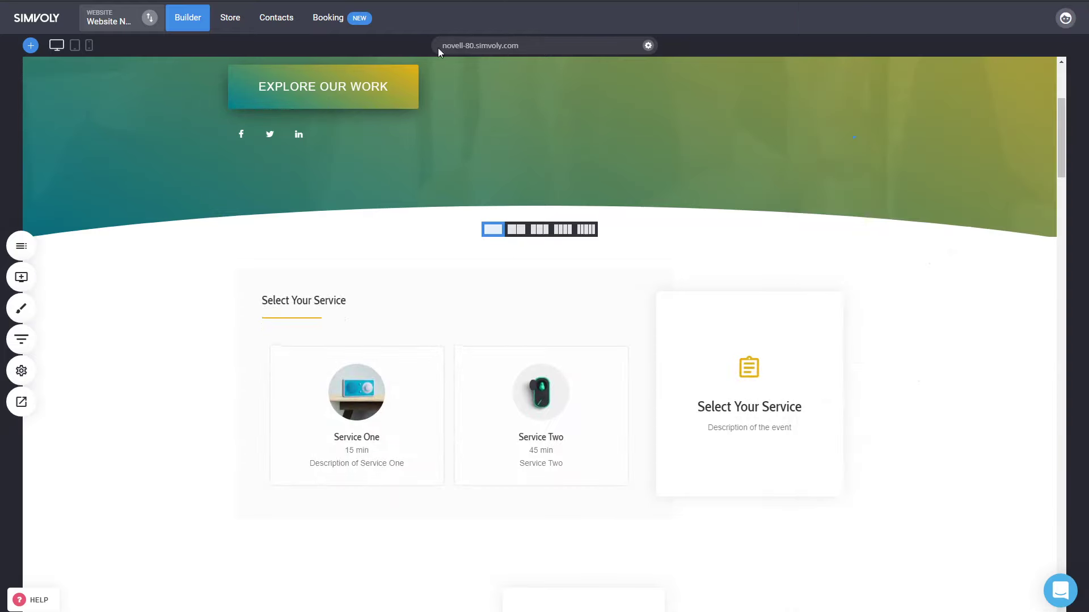
# - In the site preview, choose Service Two, the first operator and the Apr 22 10:30 AM slot
pyautogui.click(32, 404)
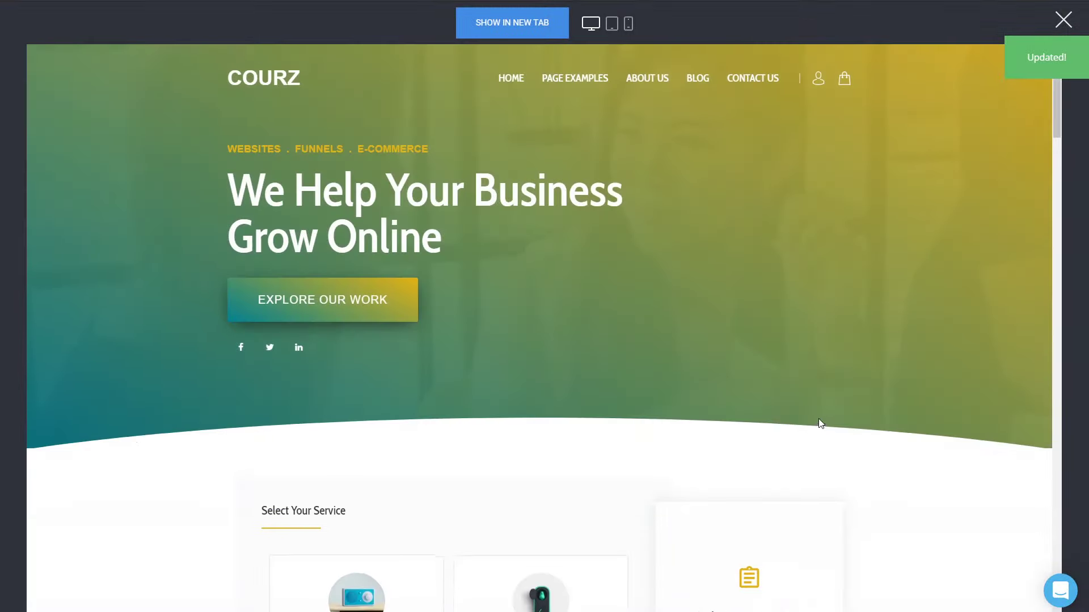
pyautogui.scroll(-4, 820, 423)
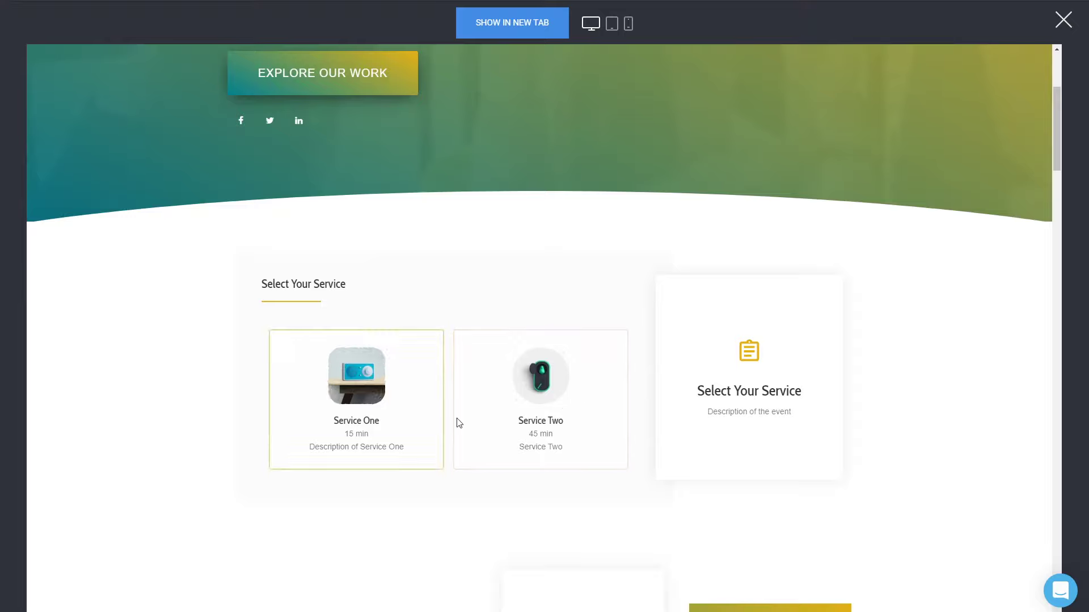
pyautogui.click(542, 391)
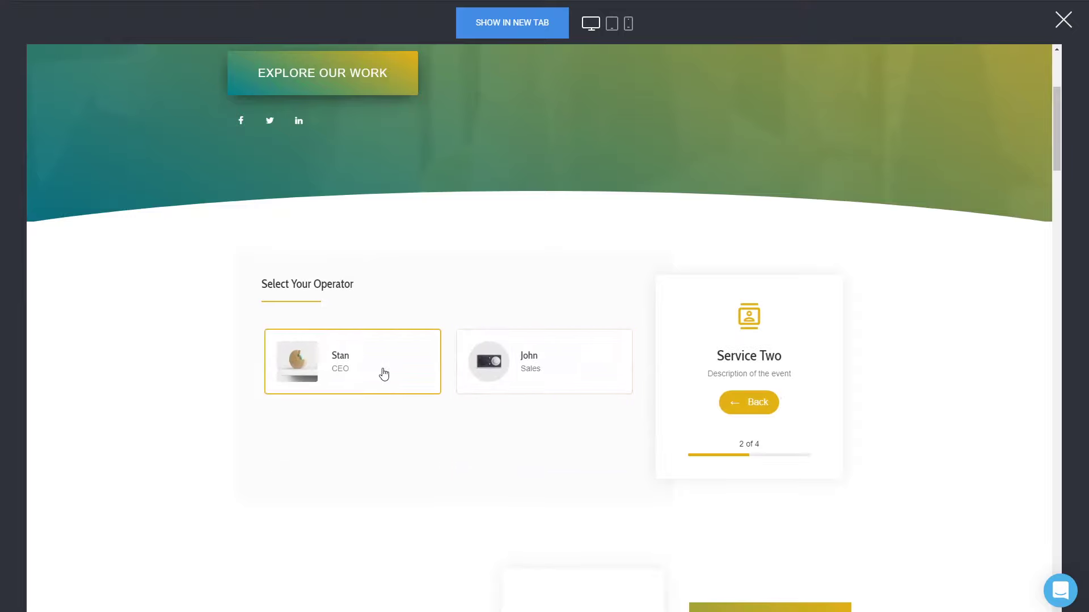
pyautogui.click(384, 374)
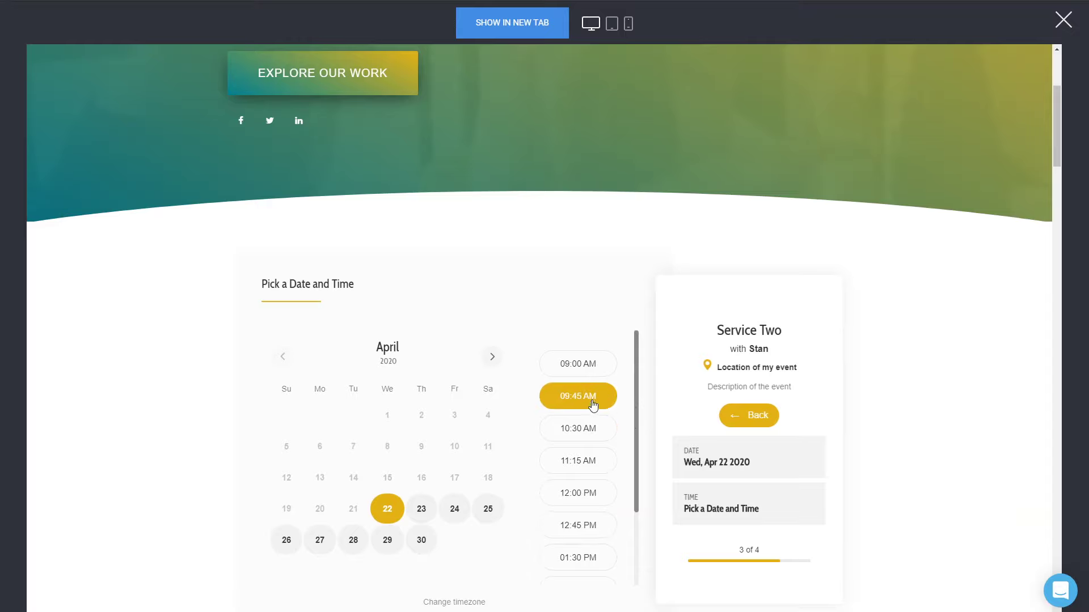
pyautogui.click(585, 433)
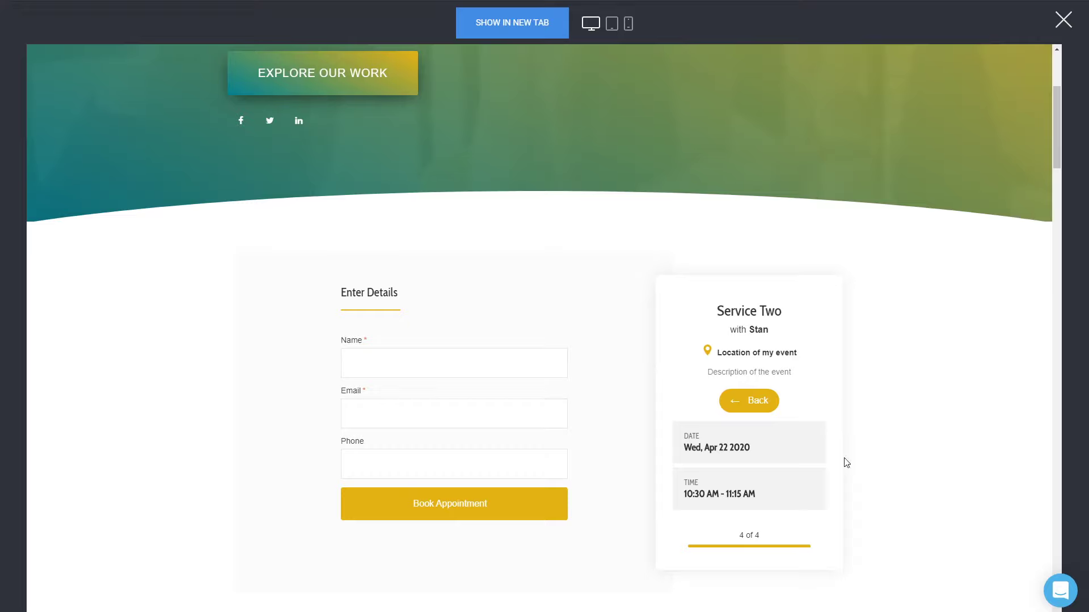
pyautogui.moveTo(719, 310); pyautogui.dragTo(781, 311)
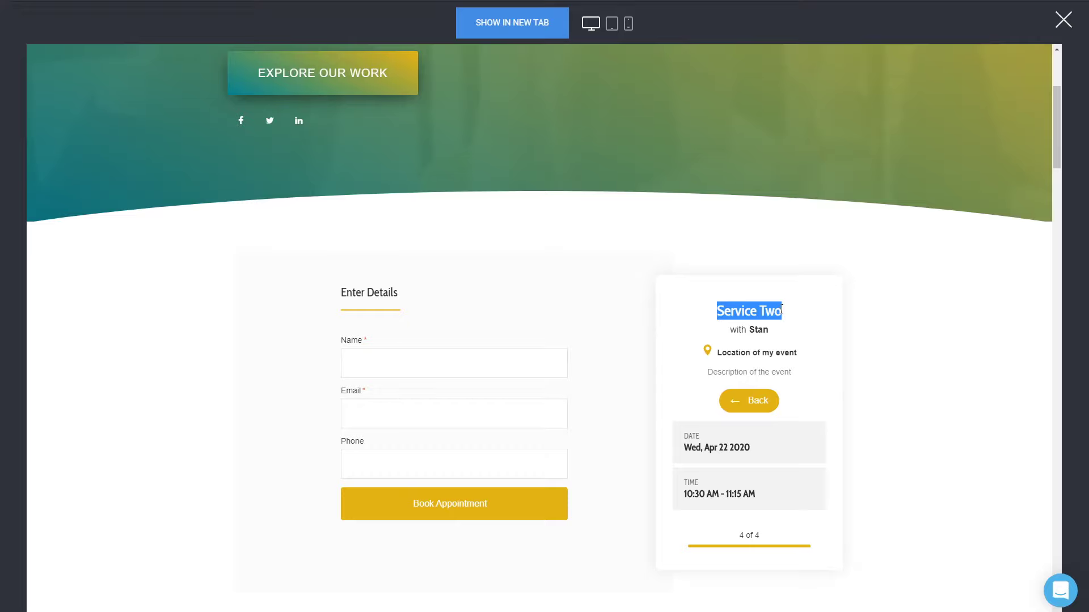
# - Replace the junk name with a test name, enter a test email, and book the appointment
pyautogui.click(372, 357)
pyautogui.write('dsadasda')
pyautogui.moveTo(392, 363); pyautogui.dragTo(342, 366)
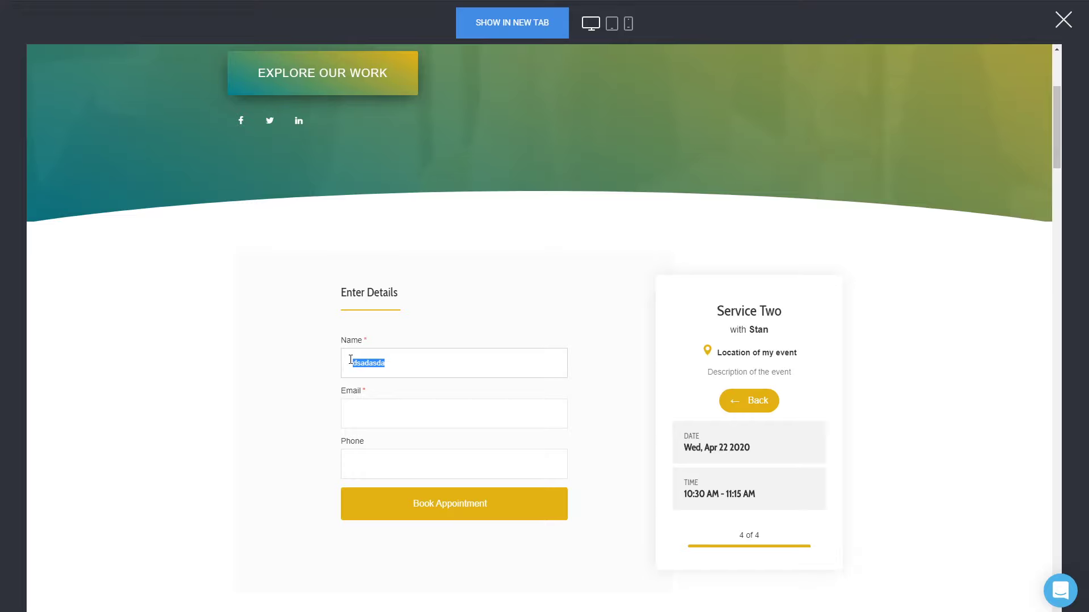
pyautogui.write('Service Test 1')
pyautogui.press('Tab')
pyautogui.write('ser')
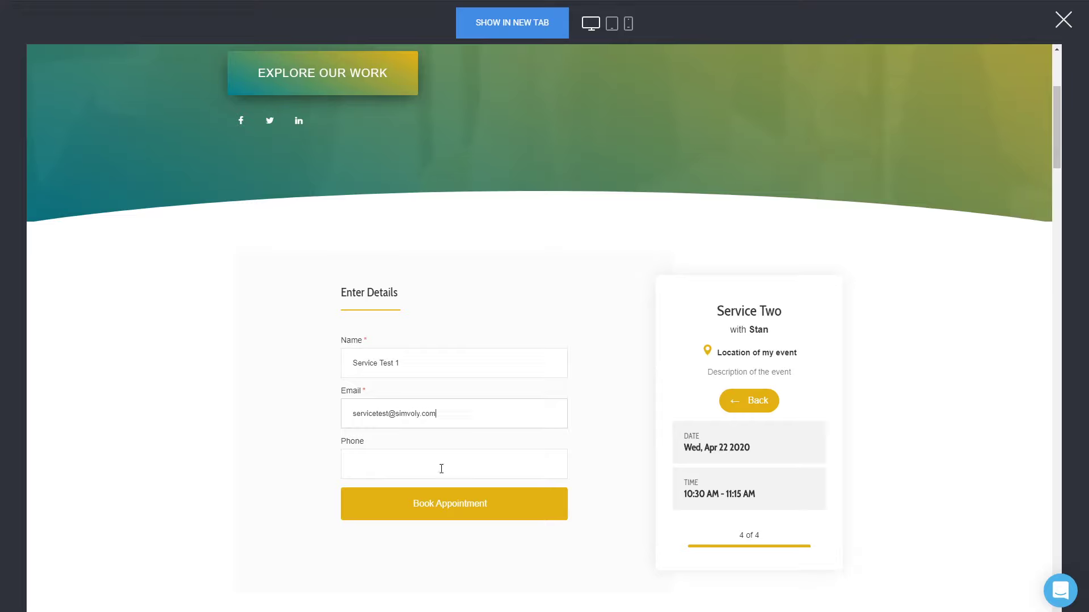
pyautogui.click(455, 515)
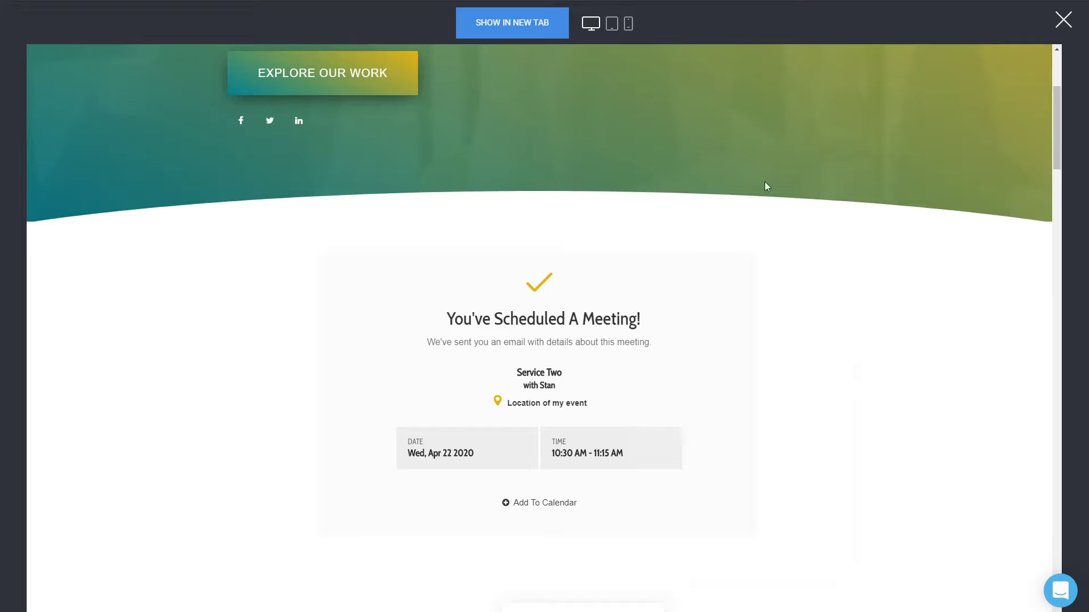
# - Close the preview, review the Apr 22 Service Two booking's details, and open the Services list
pyautogui.click(1064, 20)
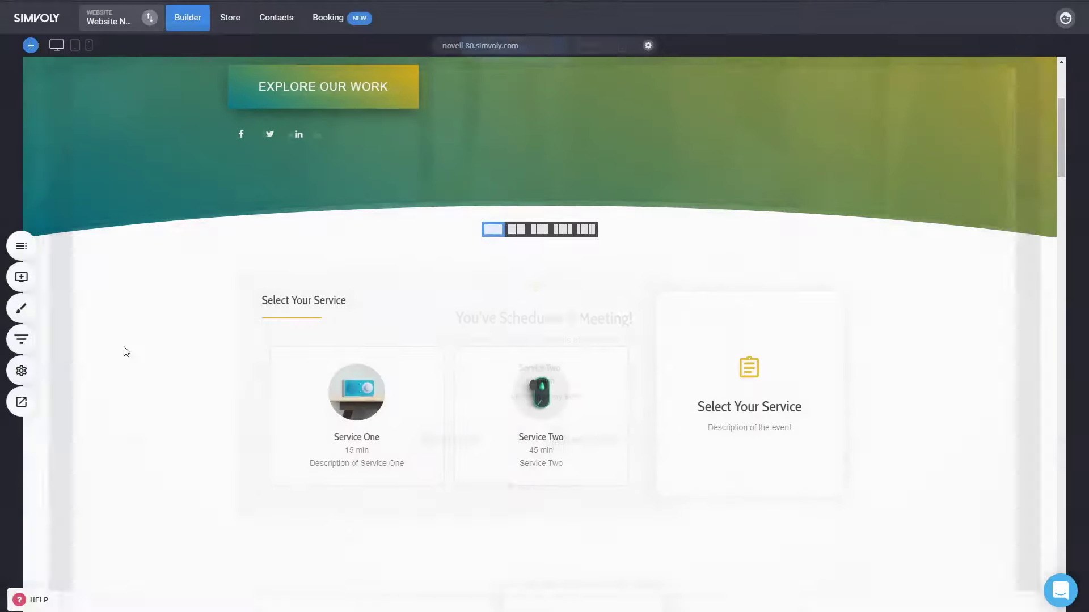
pyautogui.click(349, 26)
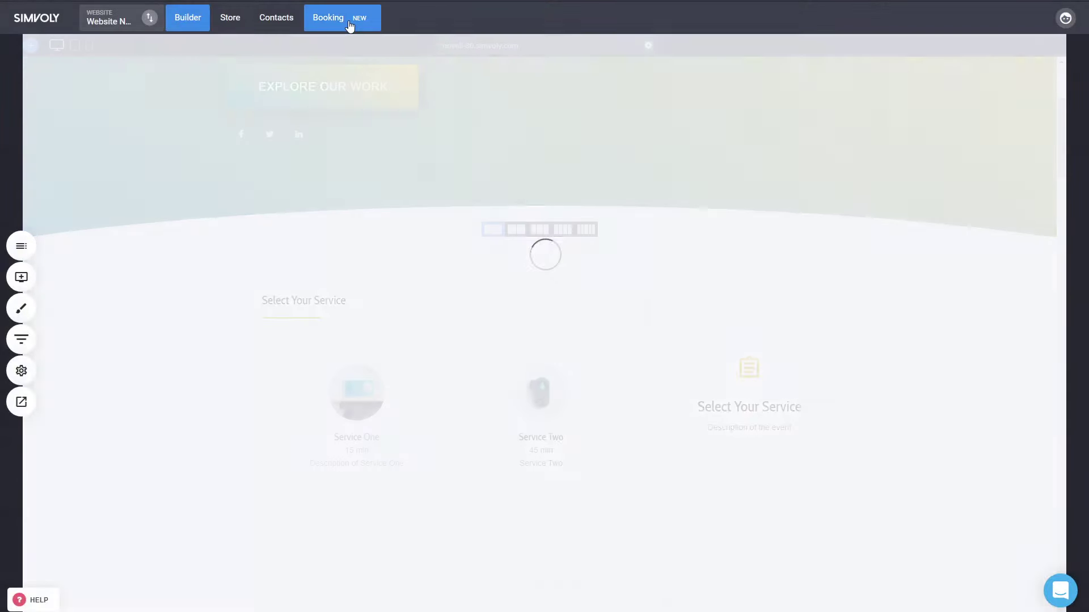
pyautogui.click(89, 177)
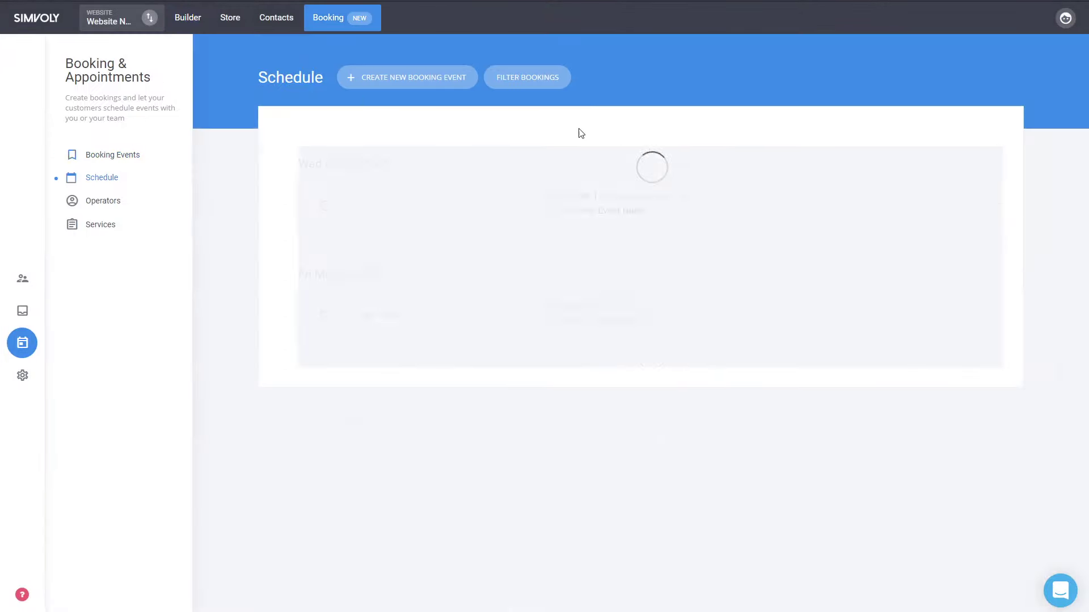
pyautogui.click(509, 215)
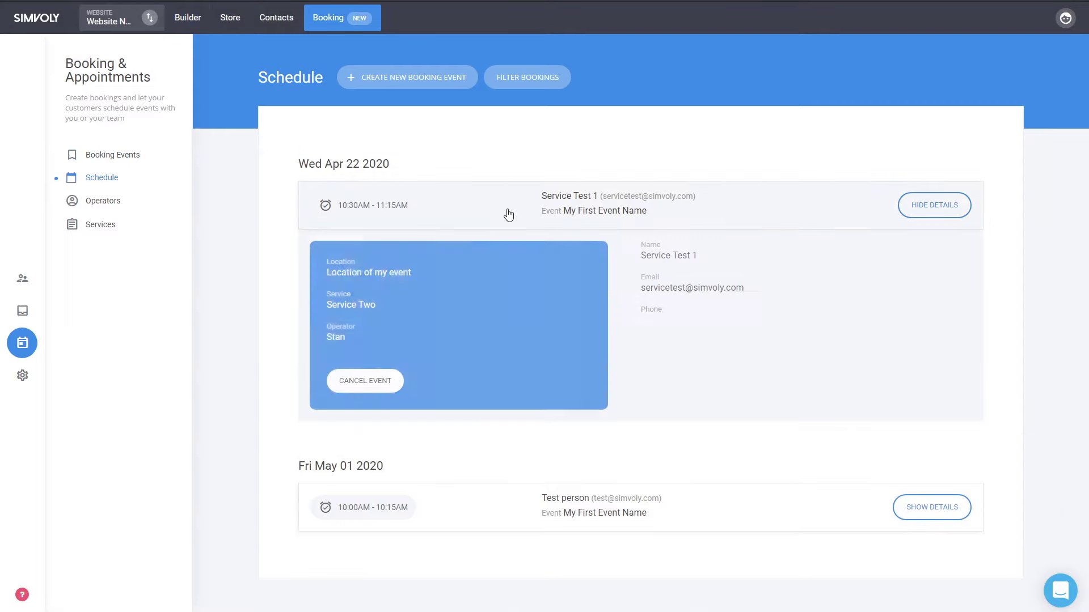
pyautogui.moveTo(376, 304); pyautogui.dragTo(330, 304)
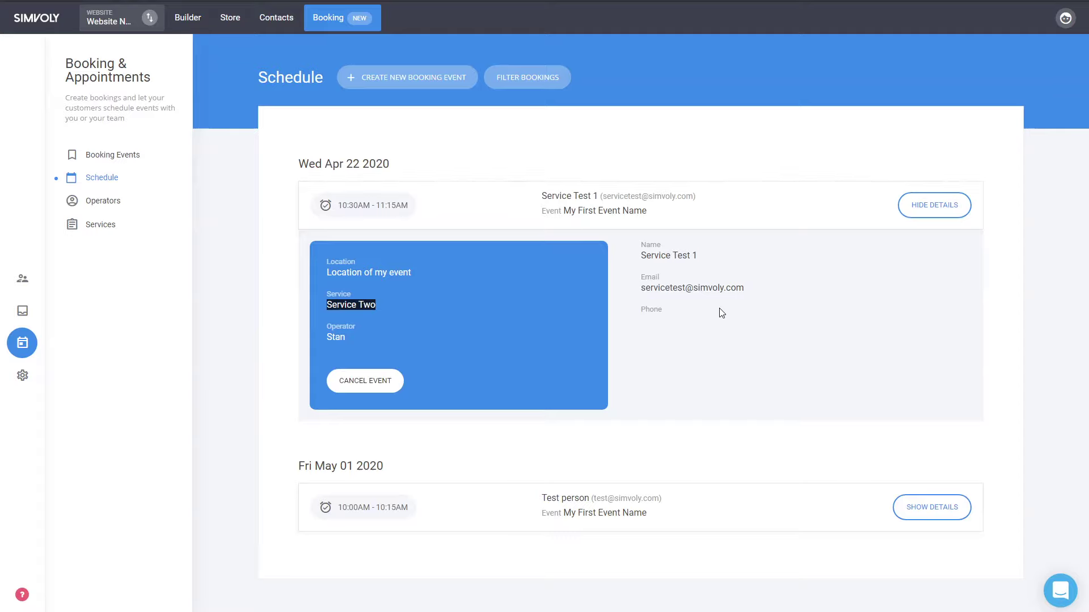
pyautogui.click(105, 226)
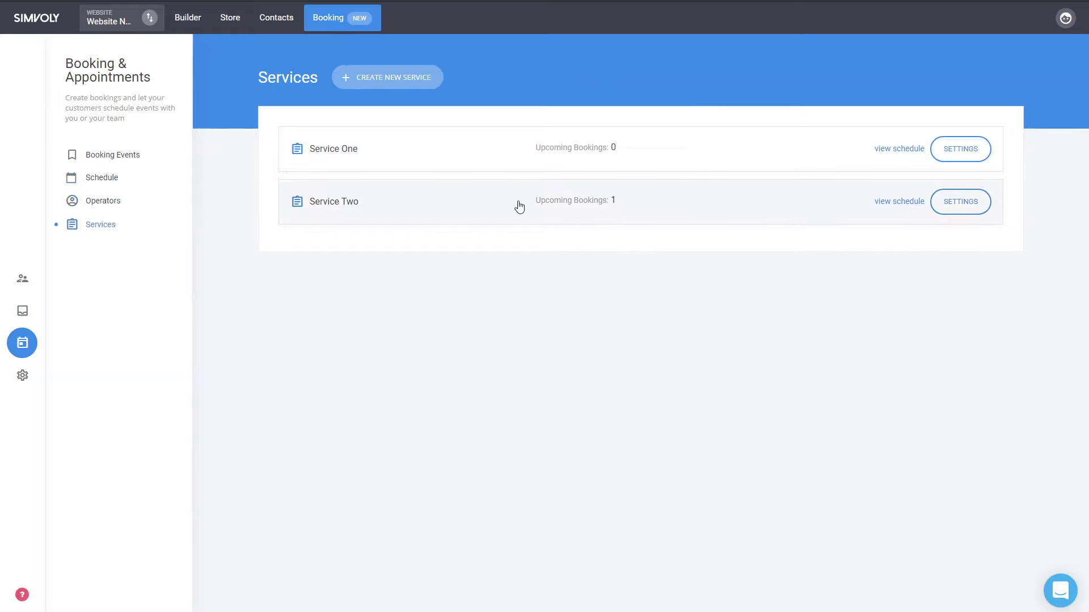
pyautogui.click(901, 203)
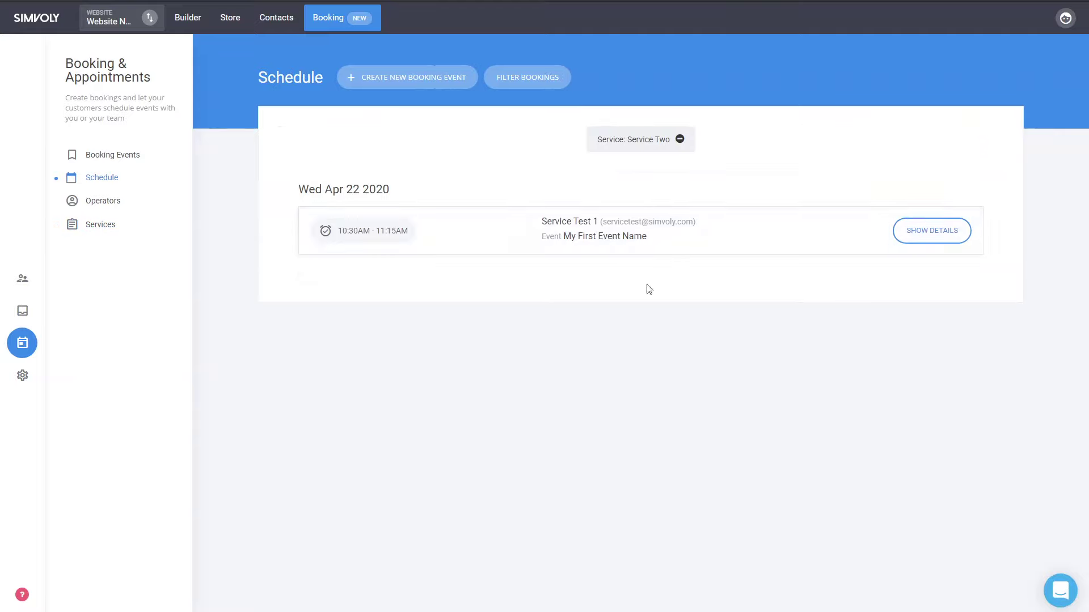
pyautogui.click(528, 81)
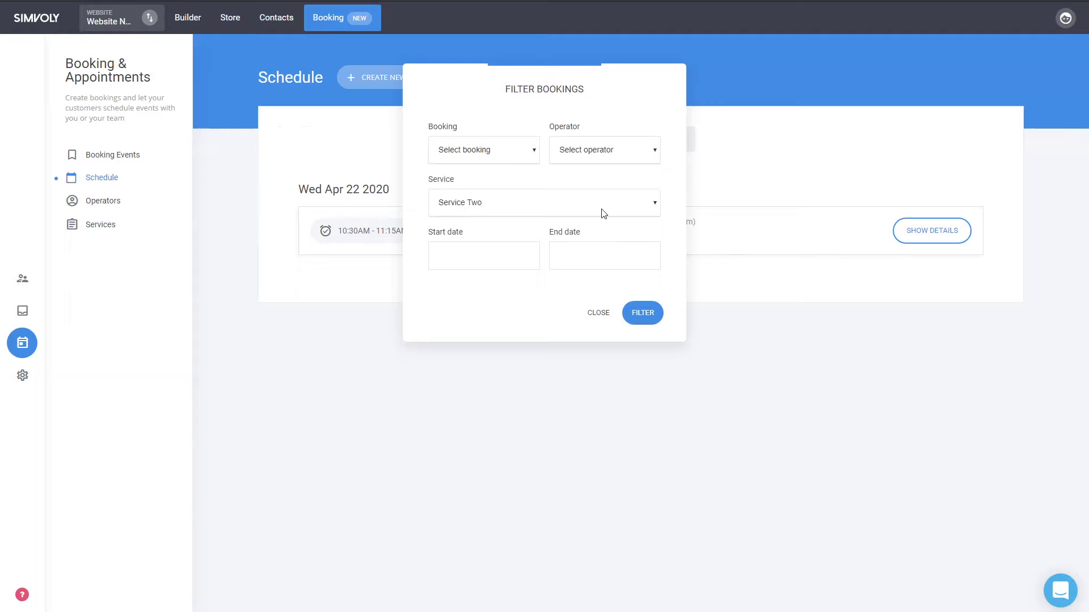
pyautogui.click(599, 313)
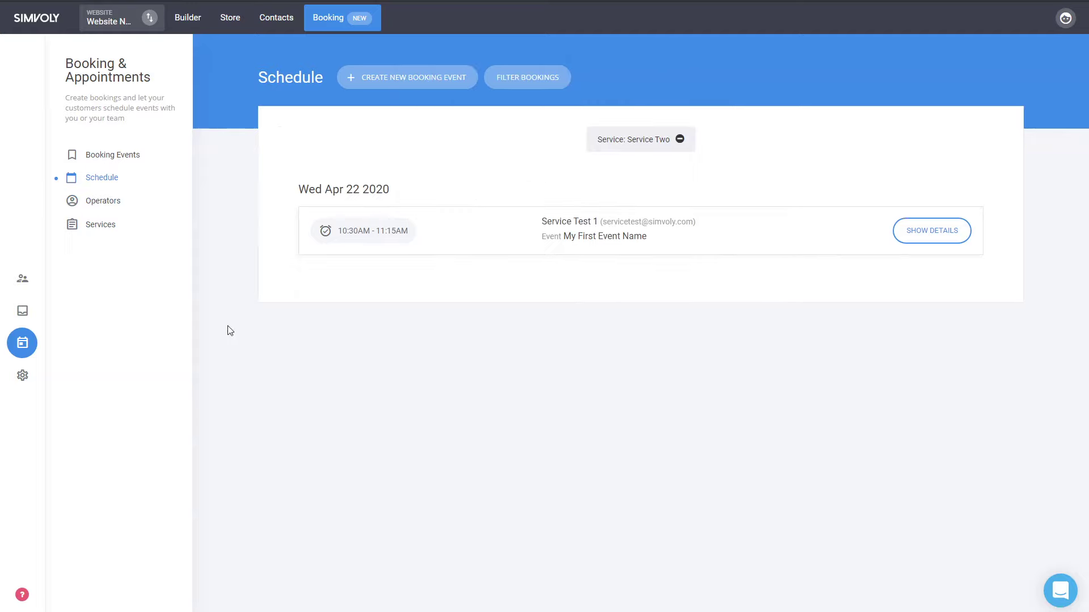
pyautogui.click(108, 156)
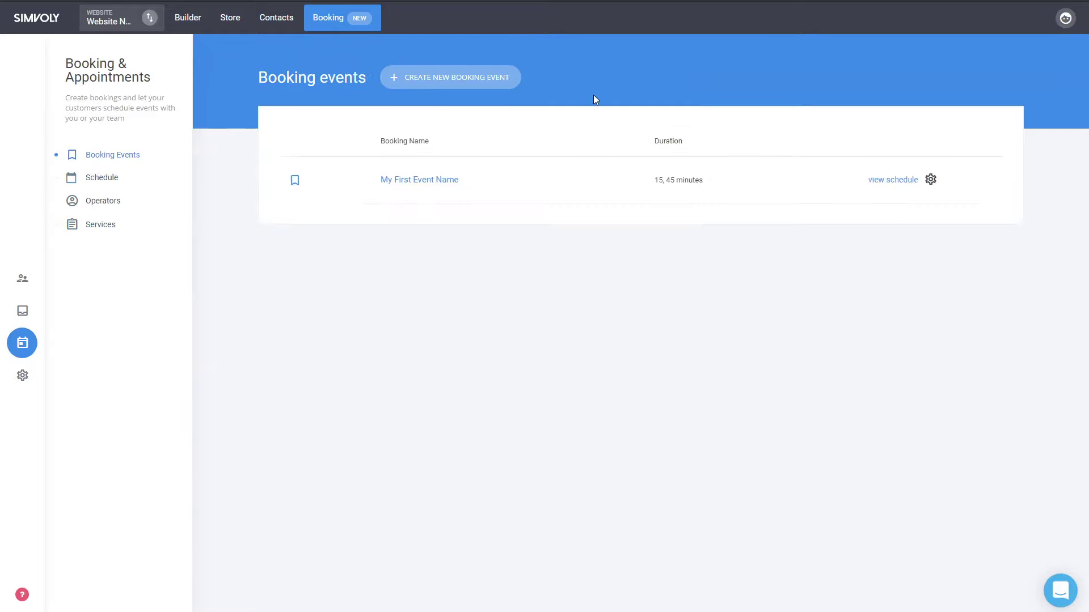
pyautogui.click(102, 178)
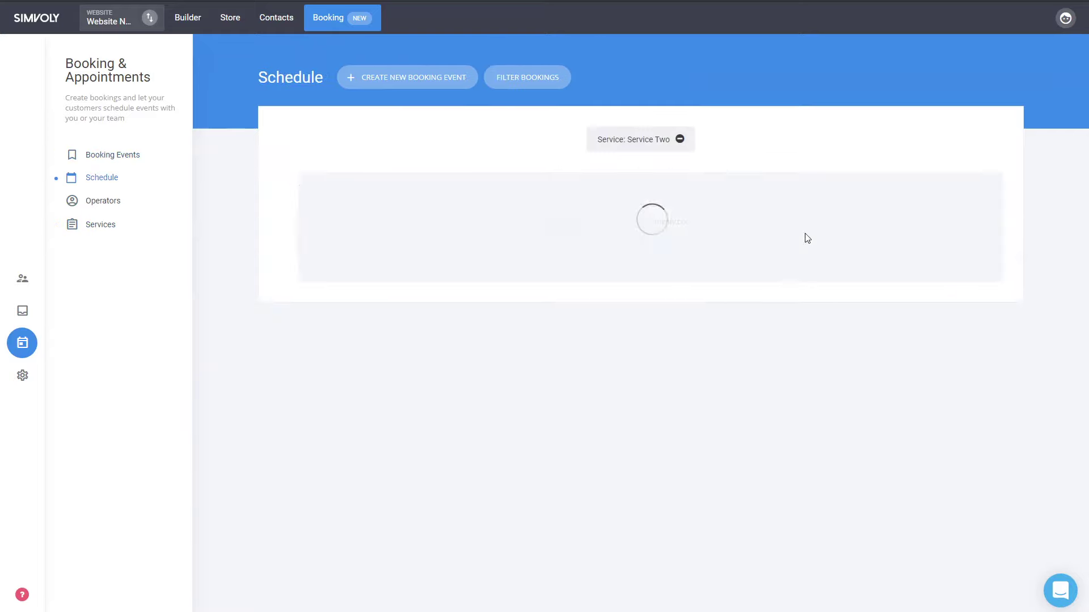
pyautogui.click(680, 139)
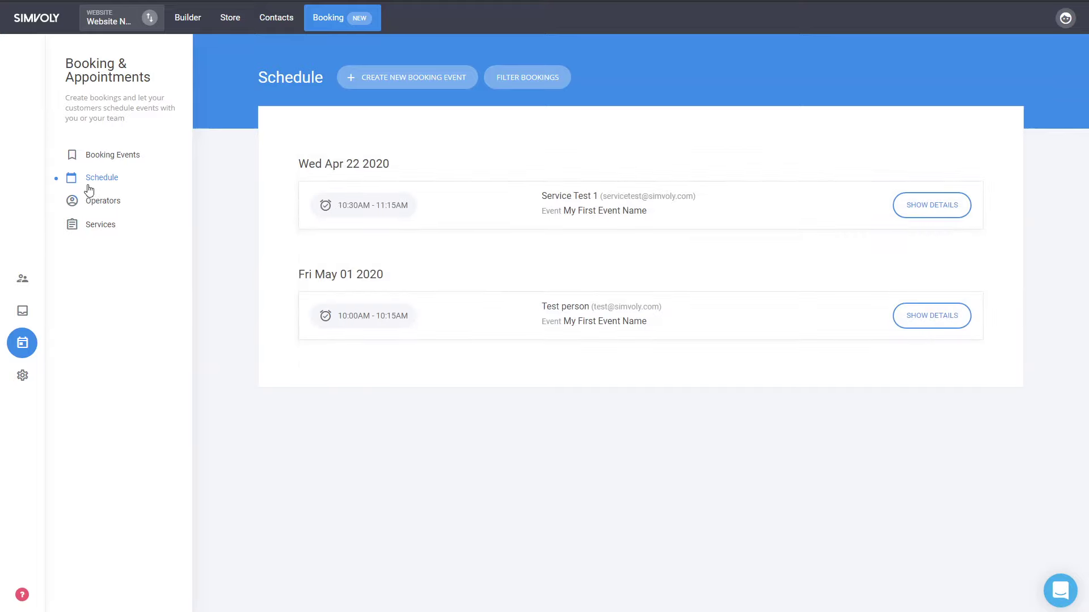
pyautogui.click(97, 201)
pyautogui.click(98, 227)
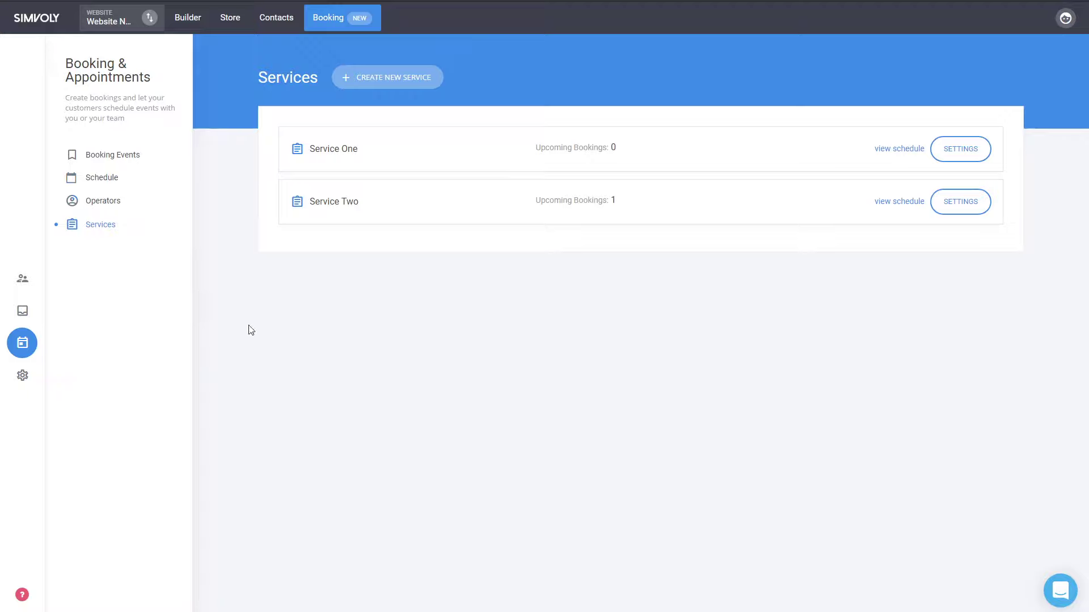
# - Give the booking widget the second, stacked layout with the summary on top, save, and preview
pyautogui.click(195, 22)
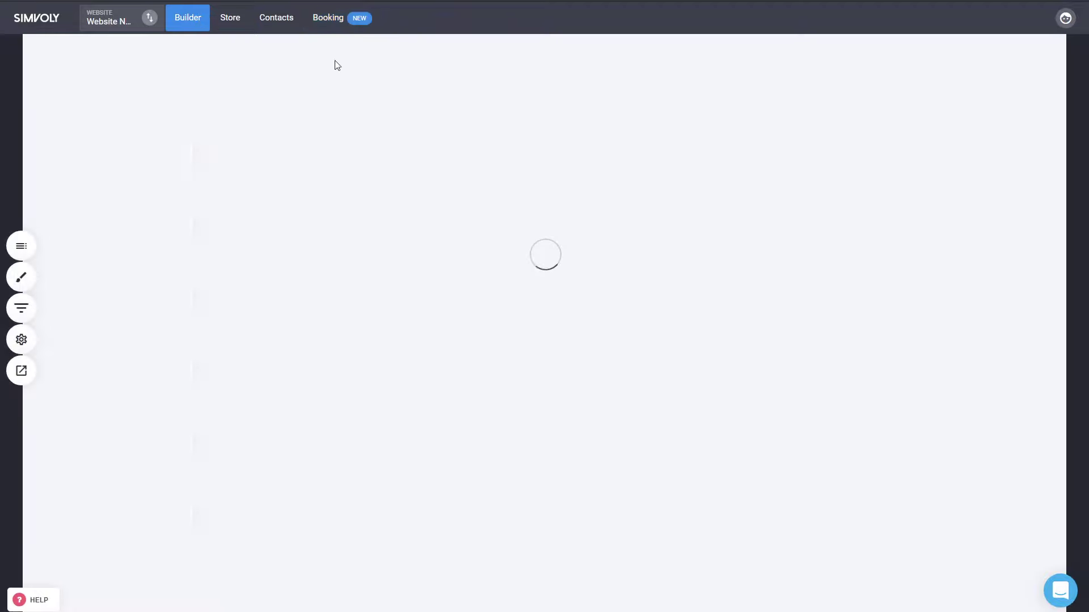
pyautogui.scroll(-3, 950, 349)
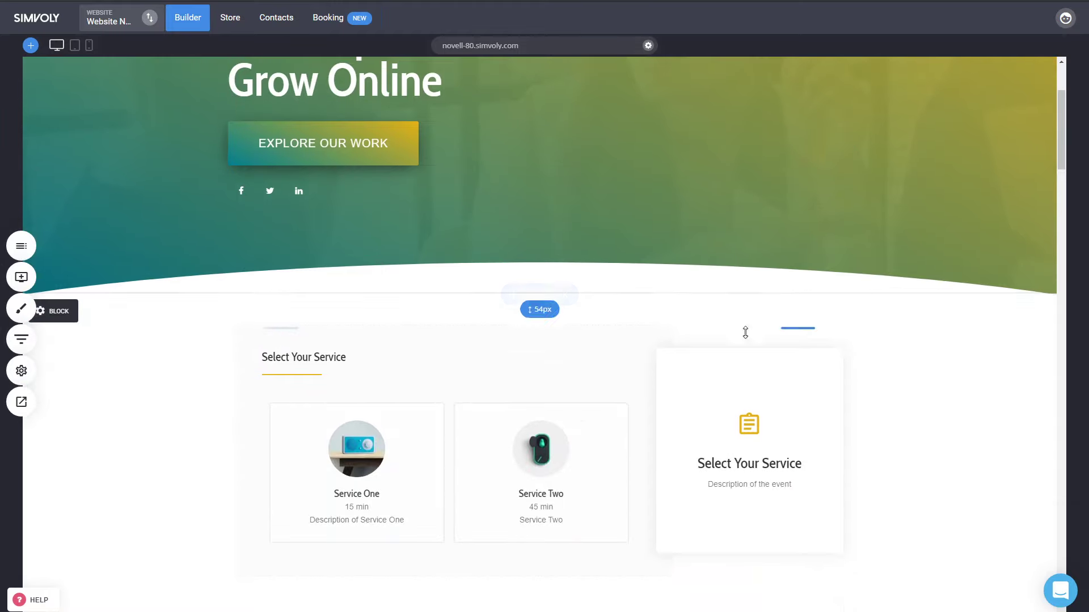
pyautogui.click(527, 393)
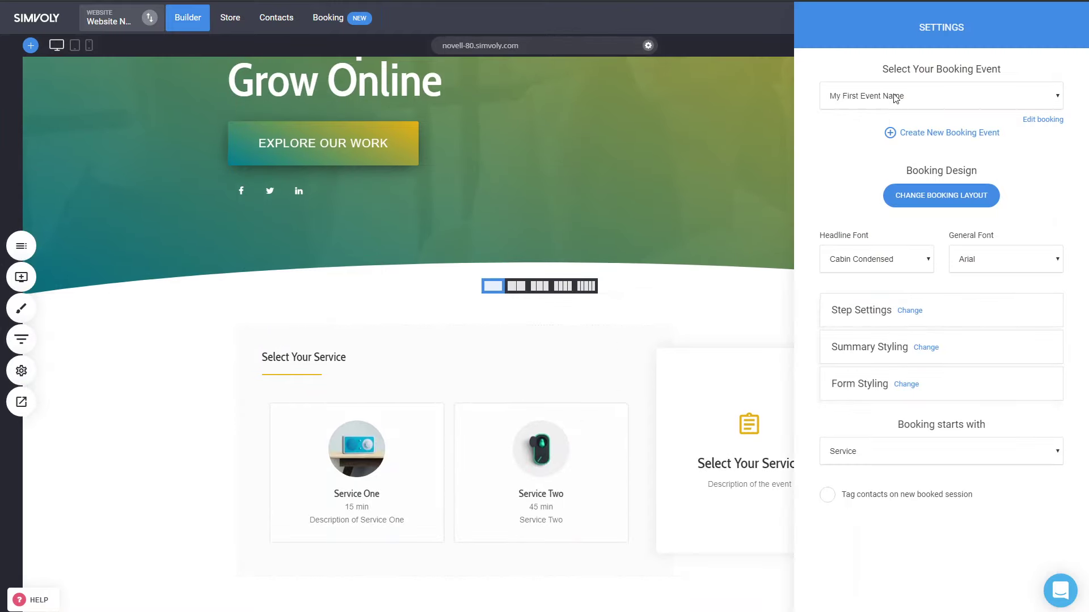
pyautogui.click(937, 197)
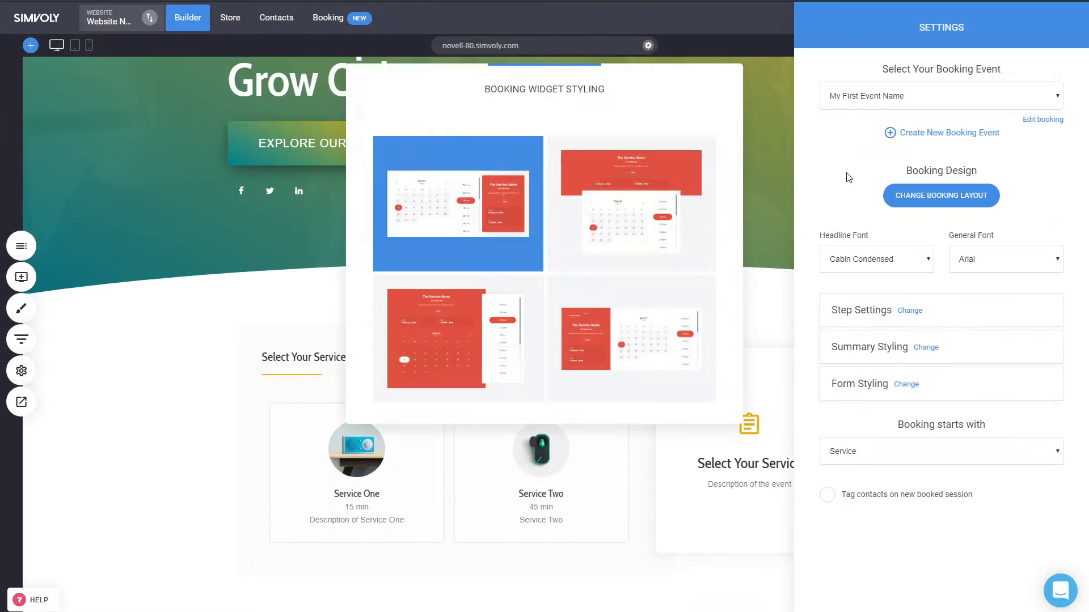
pyautogui.click(619, 227)
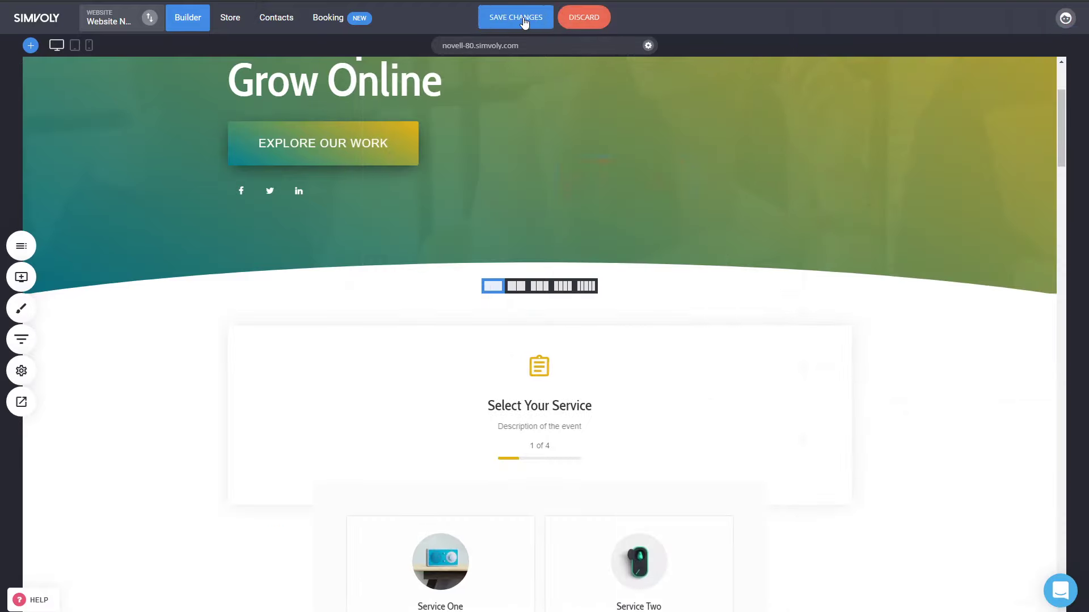
pyautogui.click(524, 23)
pyautogui.click(21, 402)
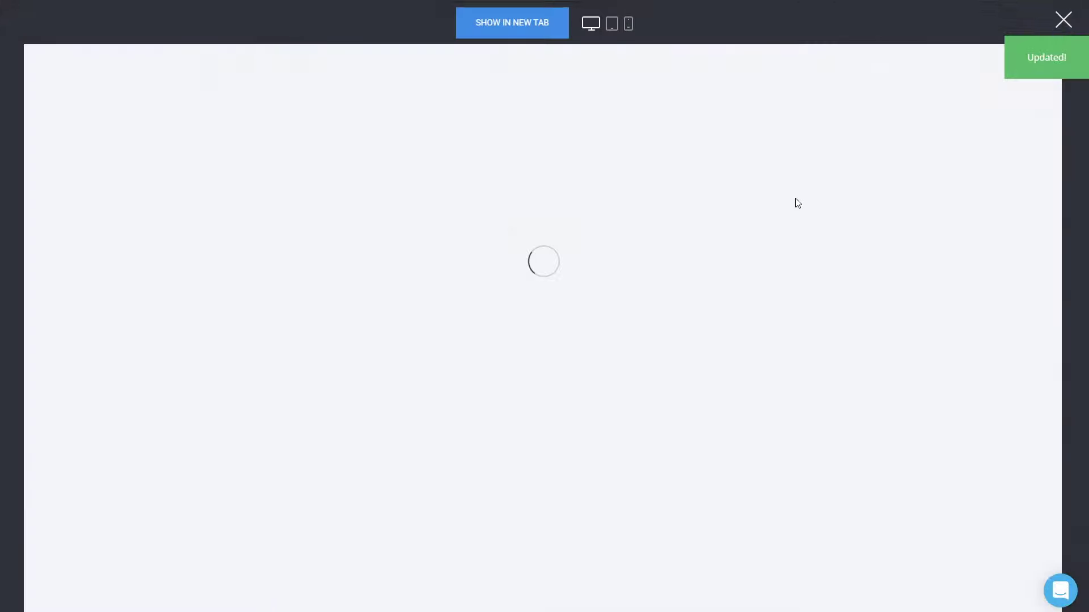
# - In the preview, pick Service One, the Sales operator and the Apr 22 09:15 AM slot
pyautogui.scroll(-5, 795, 202)
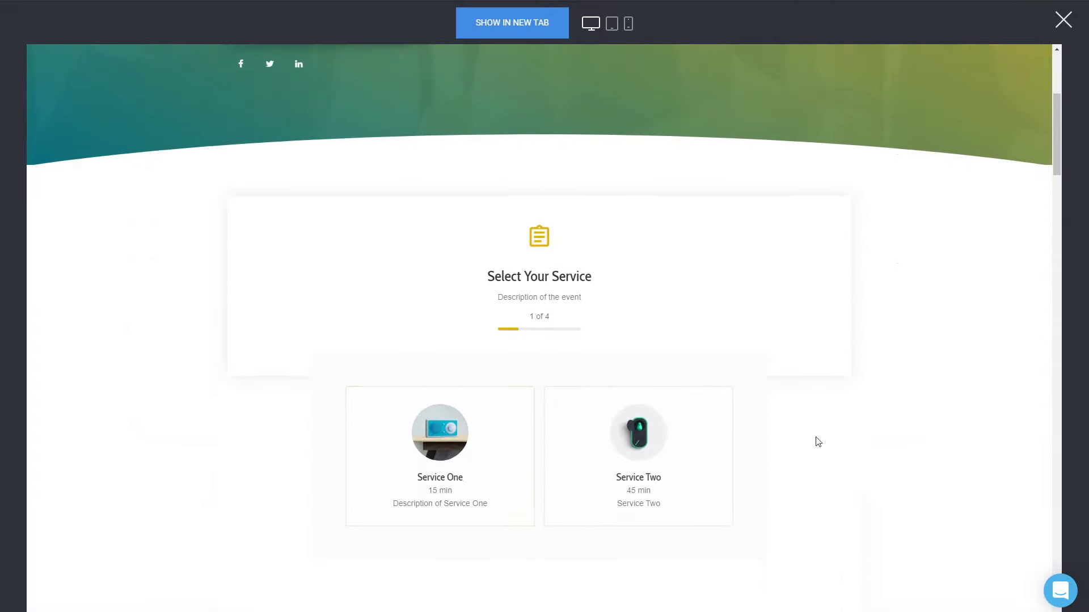
pyautogui.click(502, 445)
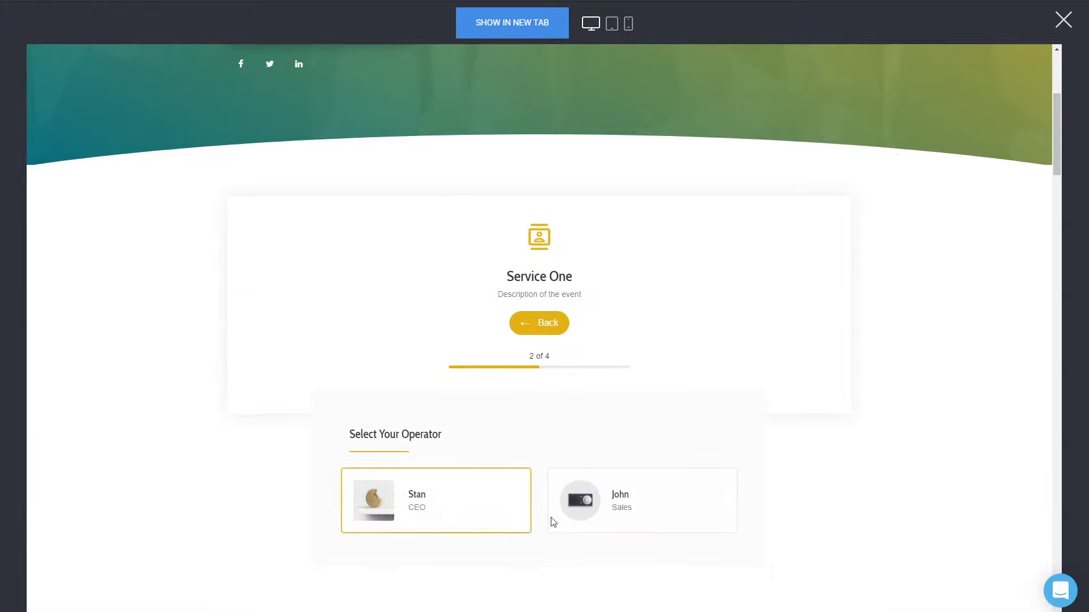
pyautogui.click(651, 527)
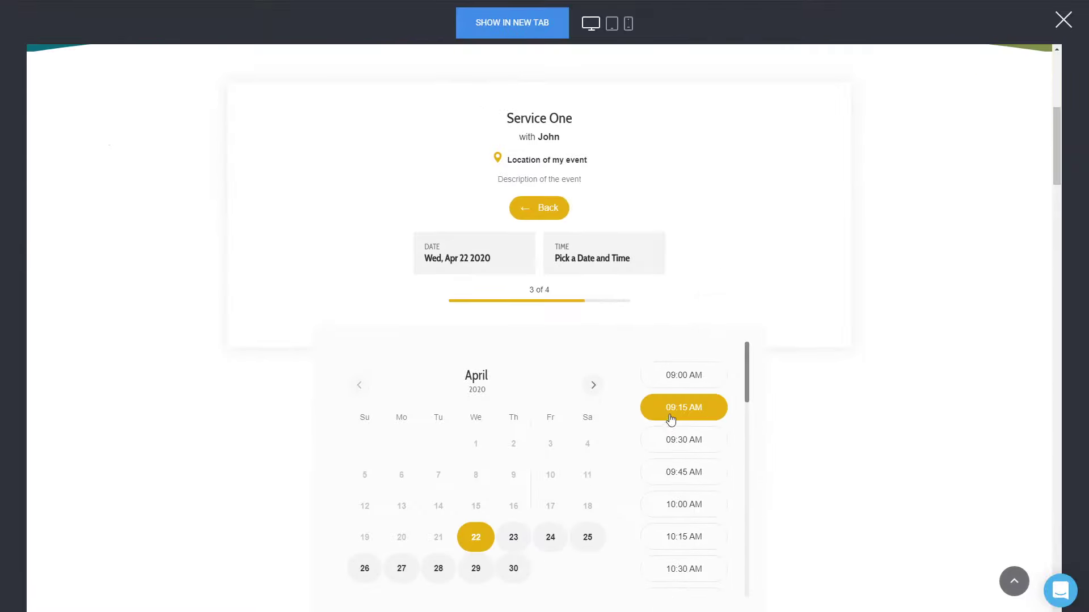
pyautogui.click(671, 414)
pyautogui.scroll(-4, 698, 540)
pyautogui.scroll(5, 743, 483)
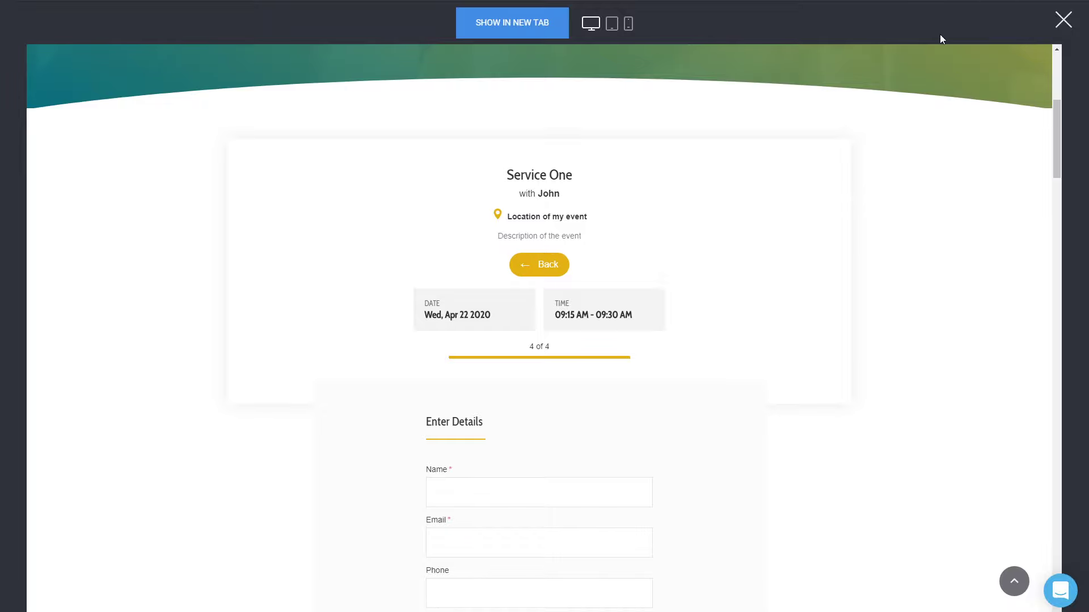
# - Close the preview and bring up the booking widget's layout choices again
pyautogui.click(1064, 20)
pyautogui.click(617, 359)
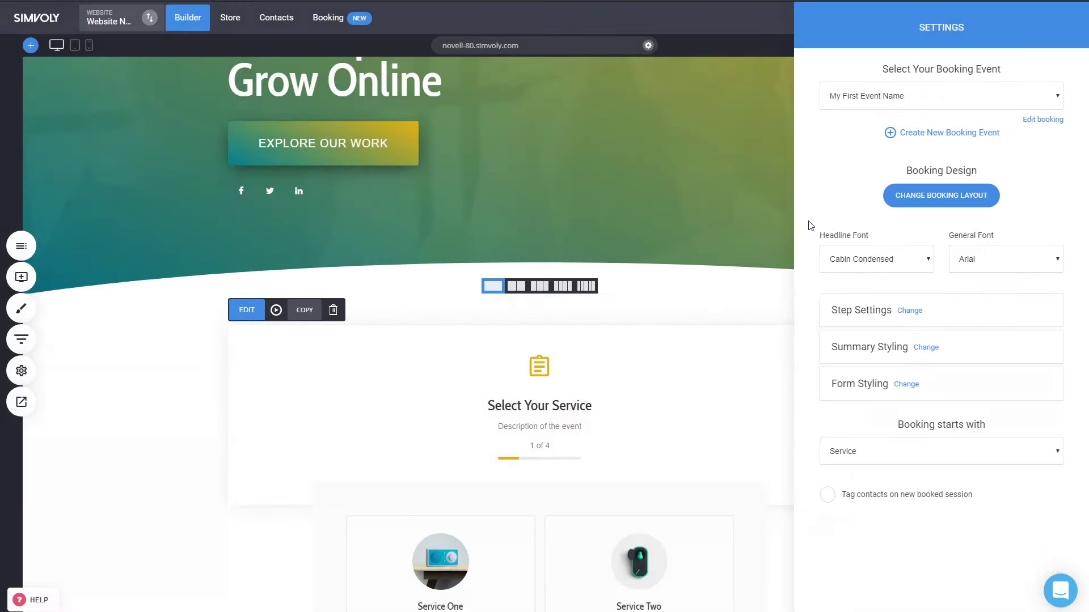
pyautogui.click(938, 197)
# - Switch the widget to another layout, then preview it choosing Service Two with the Sales operator
pyautogui.click(443, 331)
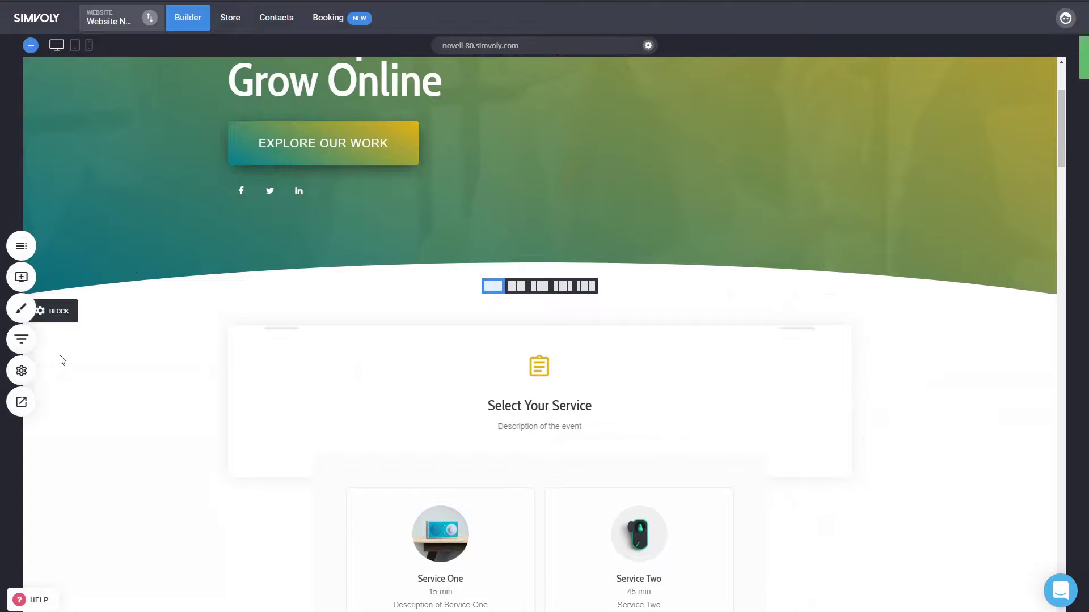
pyautogui.click(21, 402)
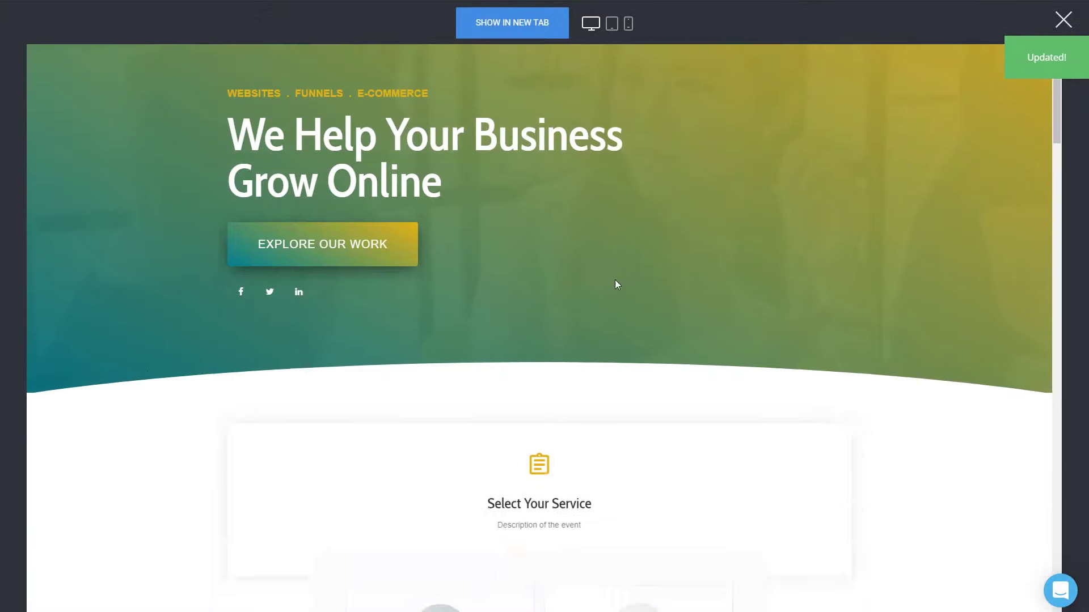
pyautogui.scroll(-4, 617, 284)
pyautogui.click(656, 438)
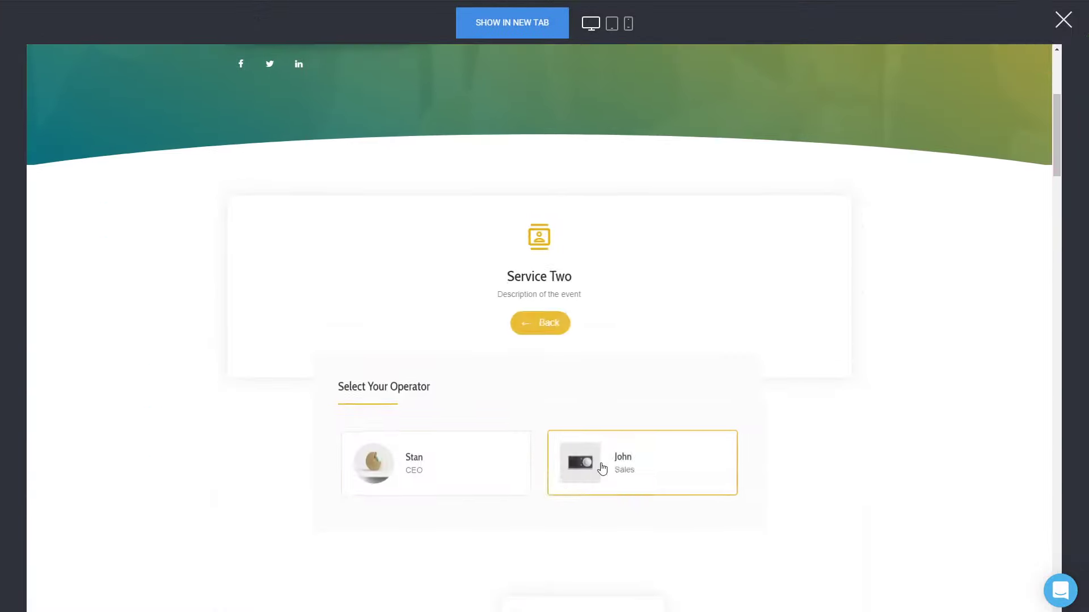
pyautogui.click(619, 474)
# - Pick Fri, Apr 24 in the booking calendar, then close the preview
pyautogui.scroll(-1, 936, 304)
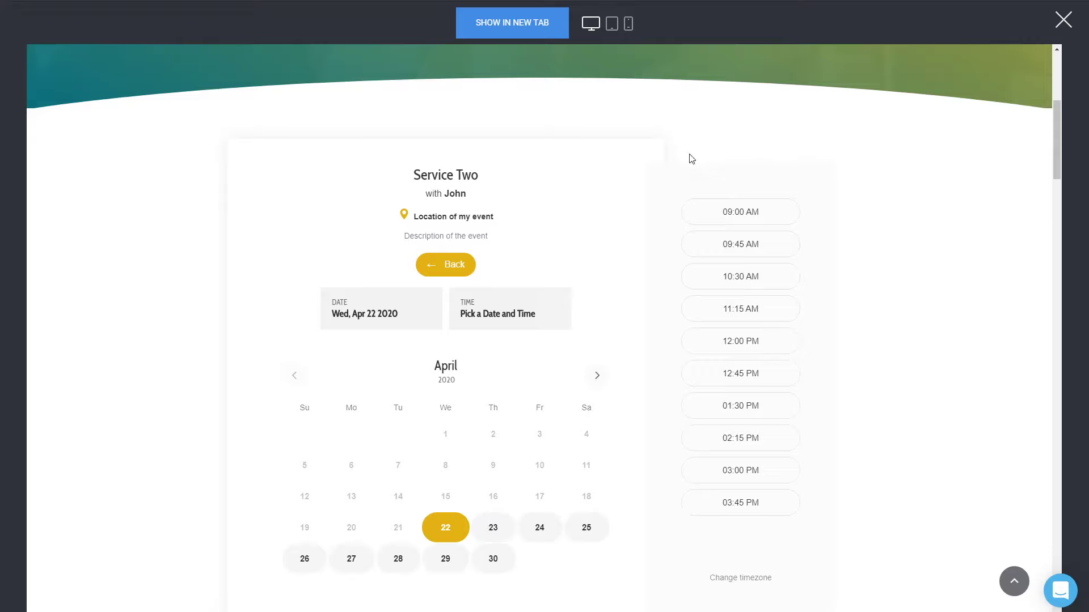
pyautogui.click(539, 527)
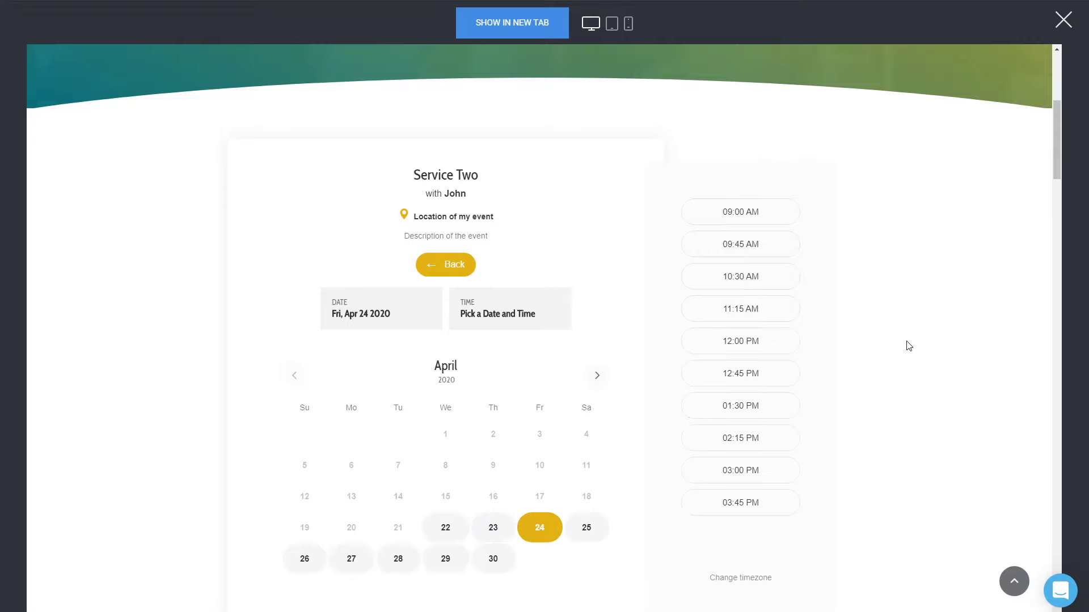
pyautogui.scroll(-3, 906, 346)
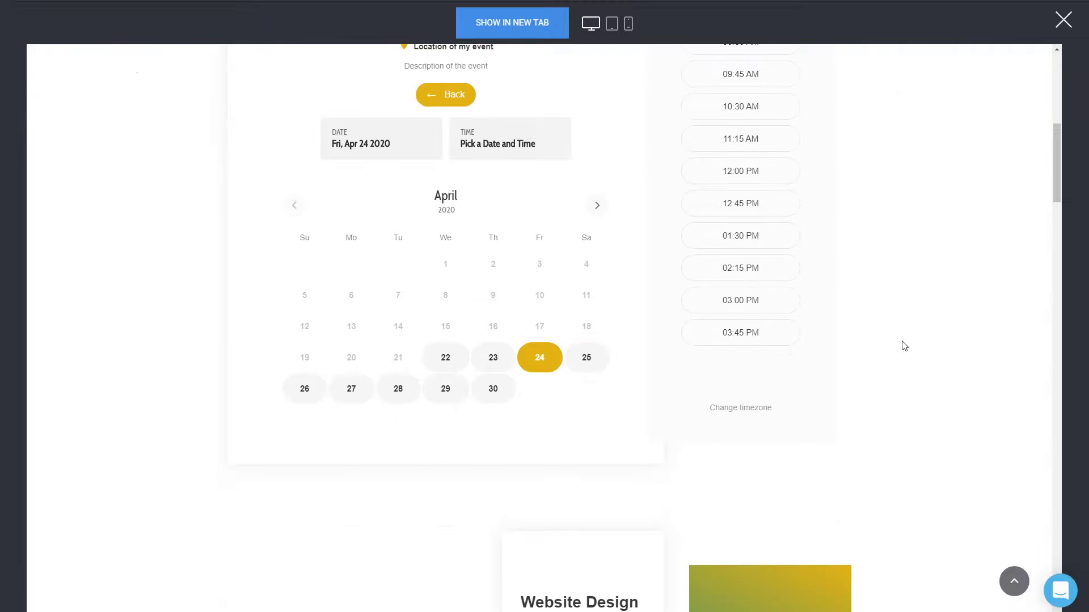
pyautogui.scroll(4, 902, 344)
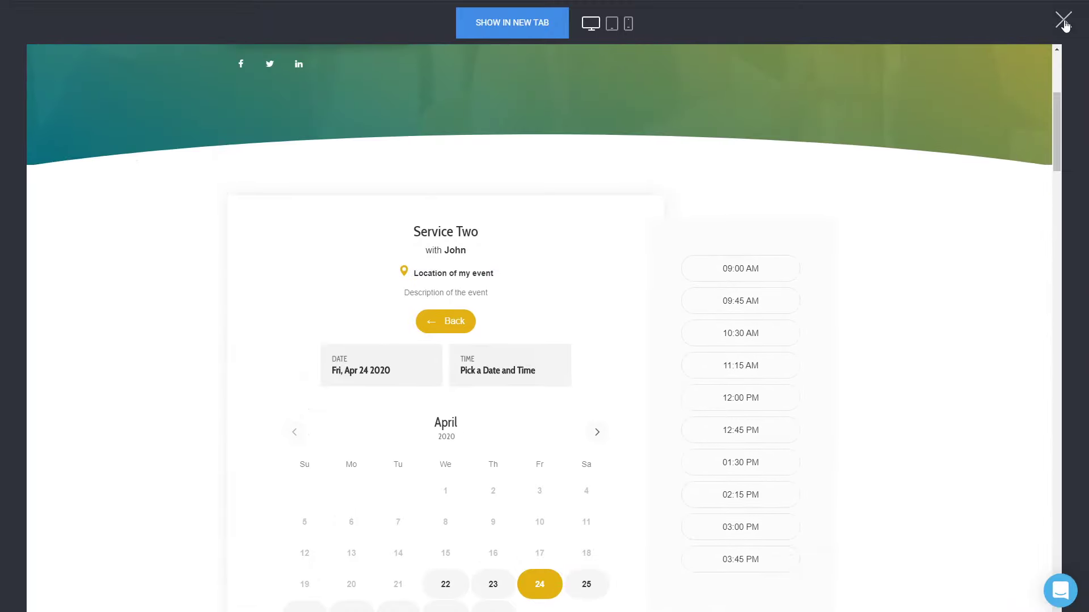
pyautogui.click(1064, 19)
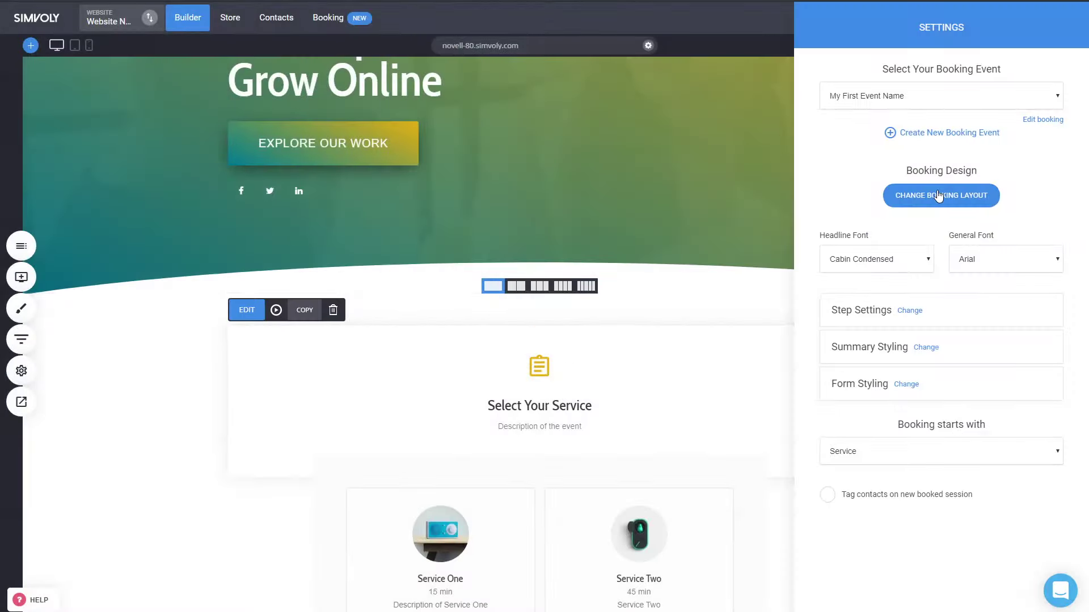
# - Apply the side-panel booking layout to the widget
pyautogui.click(940, 196)
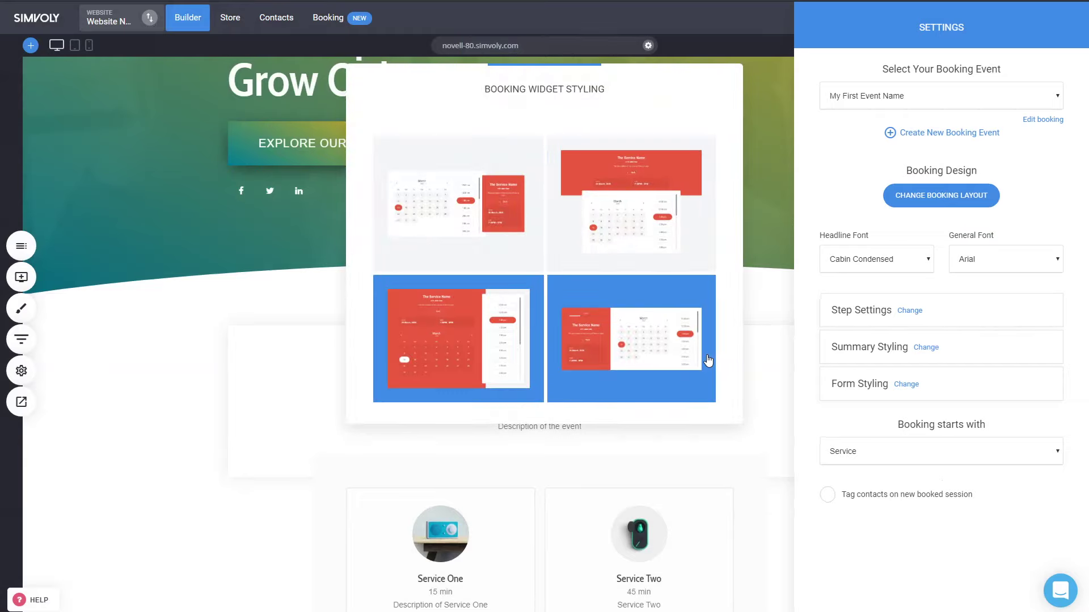
pyautogui.click(676, 359)
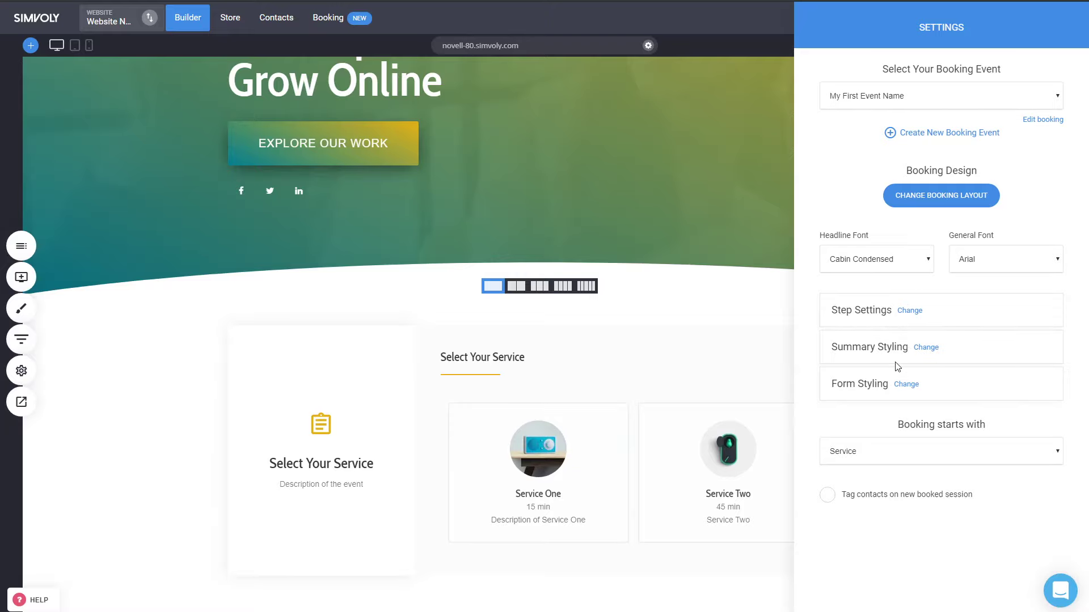
pyautogui.click(676, 344)
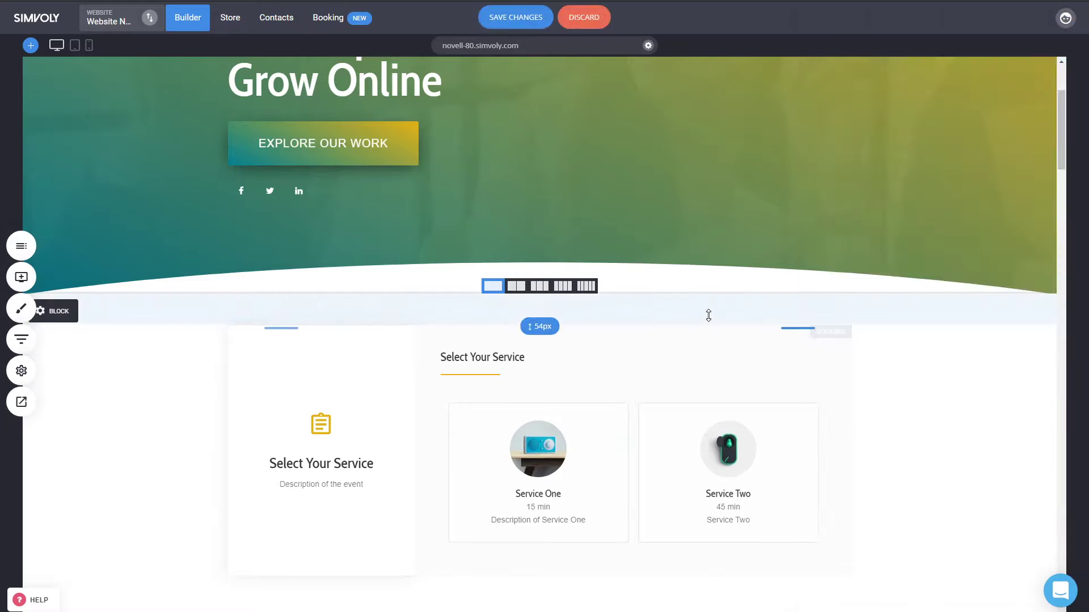
# - Shrink the hero's bottom padding and reopen the booking settings to check the layout options
pyautogui.moveTo(706, 314); pyautogui.dragTo(683, 265)
pyautogui.click(360, 416)
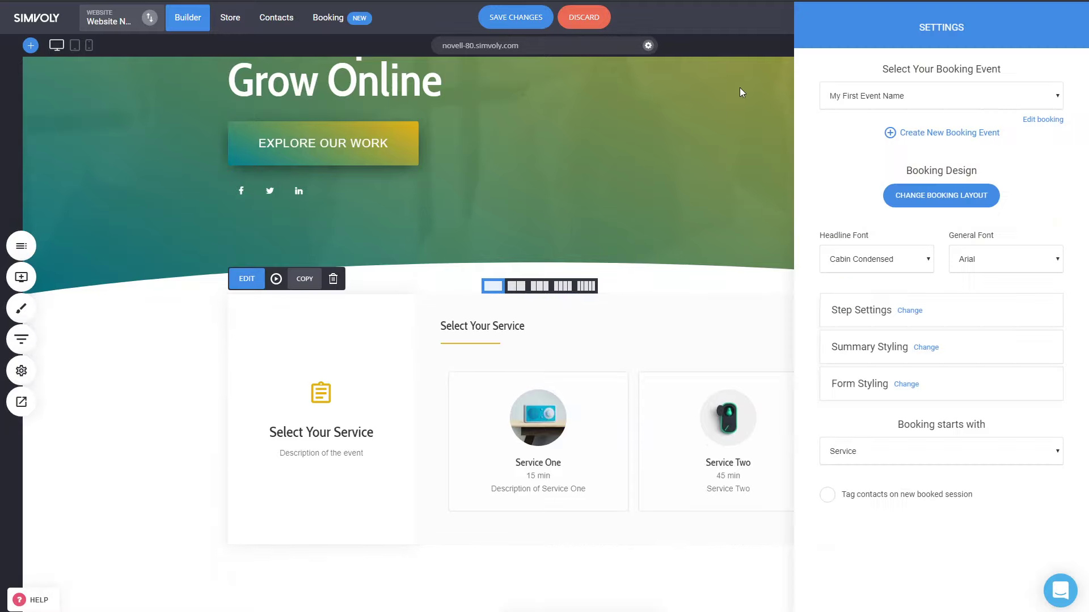
pyautogui.click(943, 196)
pyautogui.click(252, 387)
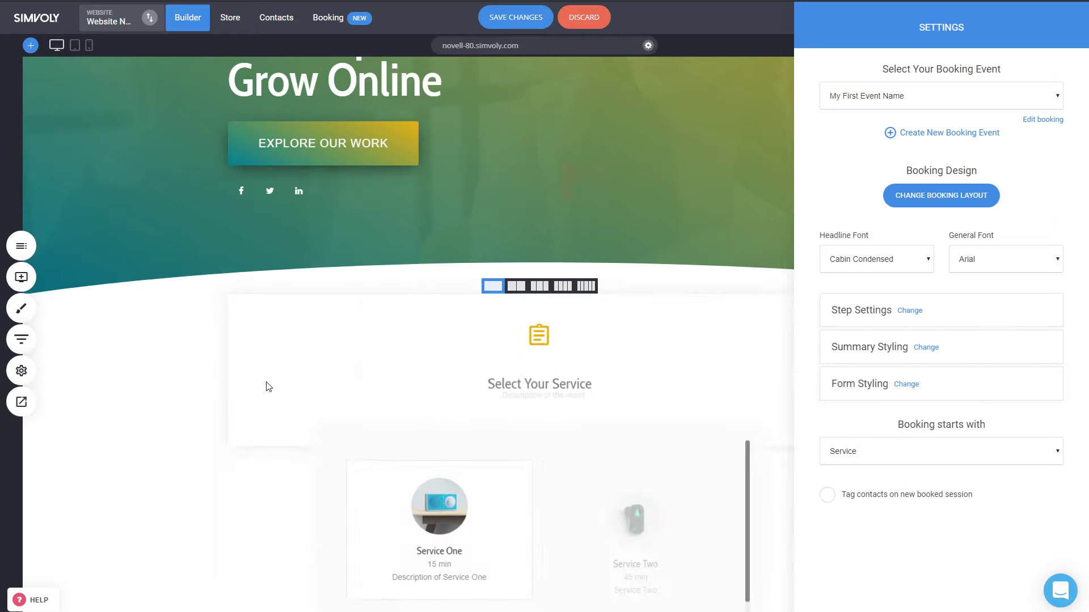
# - Set the booking column's top margin to about -115px over the hero, save, and preview
pyautogui.click(358, 303)
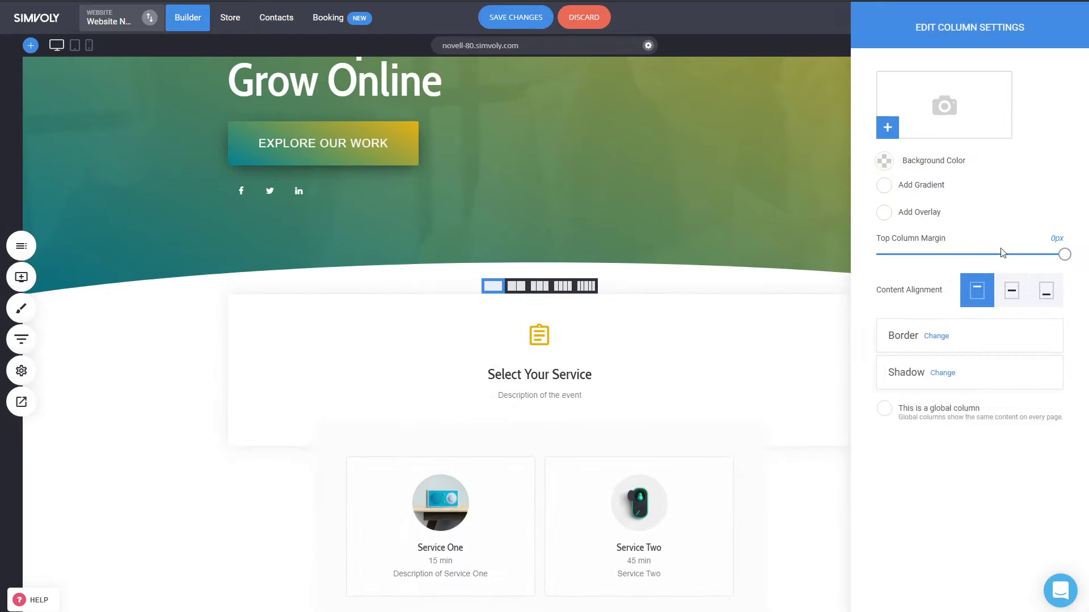
pyautogui.moveTo(1004, 256); pyautogui.dragTo(990, 253)
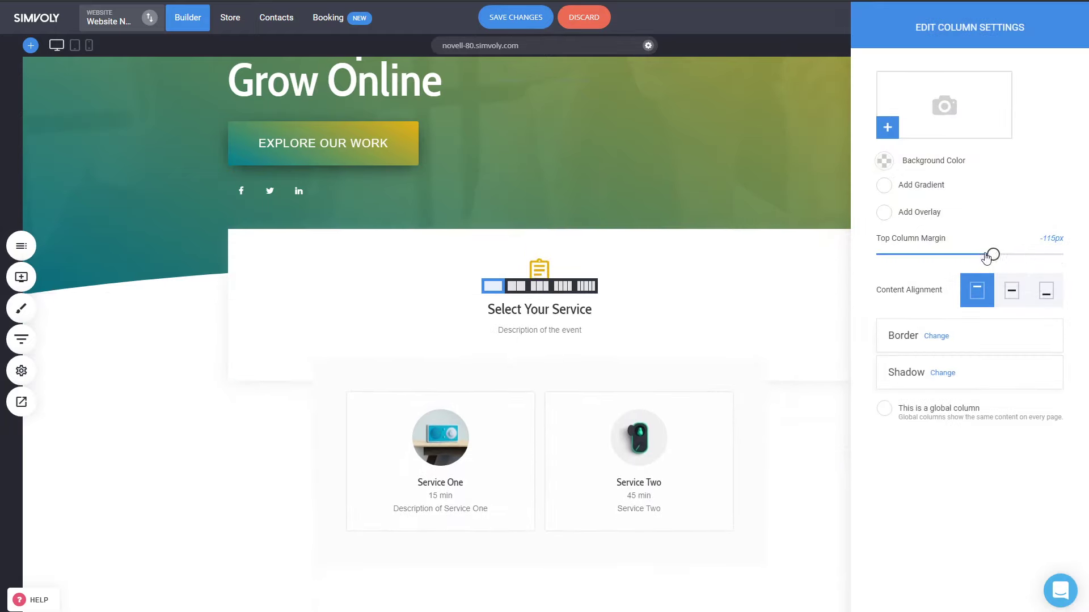
pyautogui.click(917, 248)
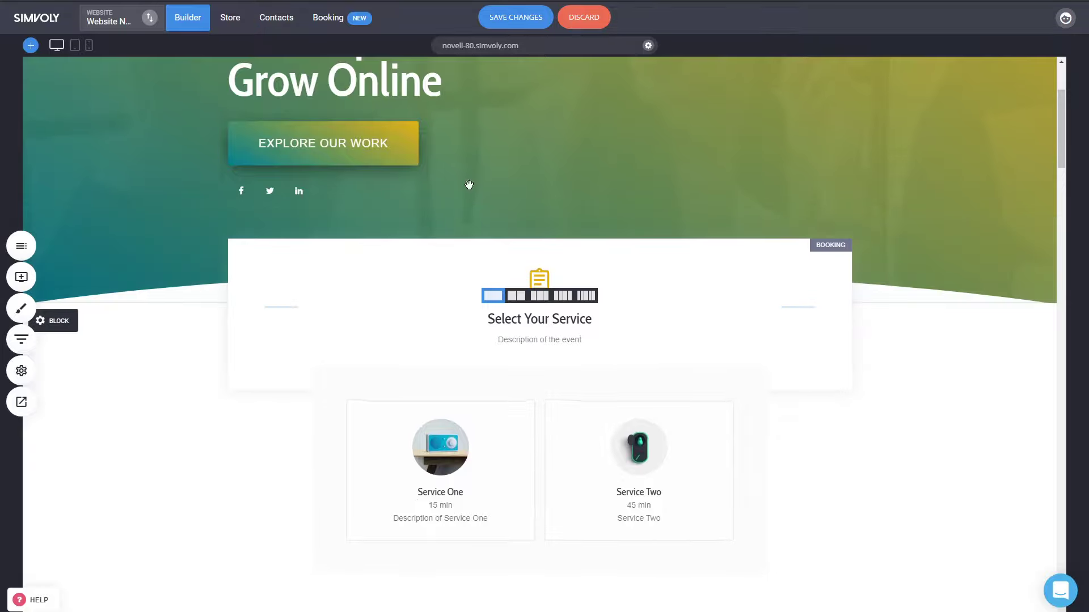
pyautogui.click(516, 17)
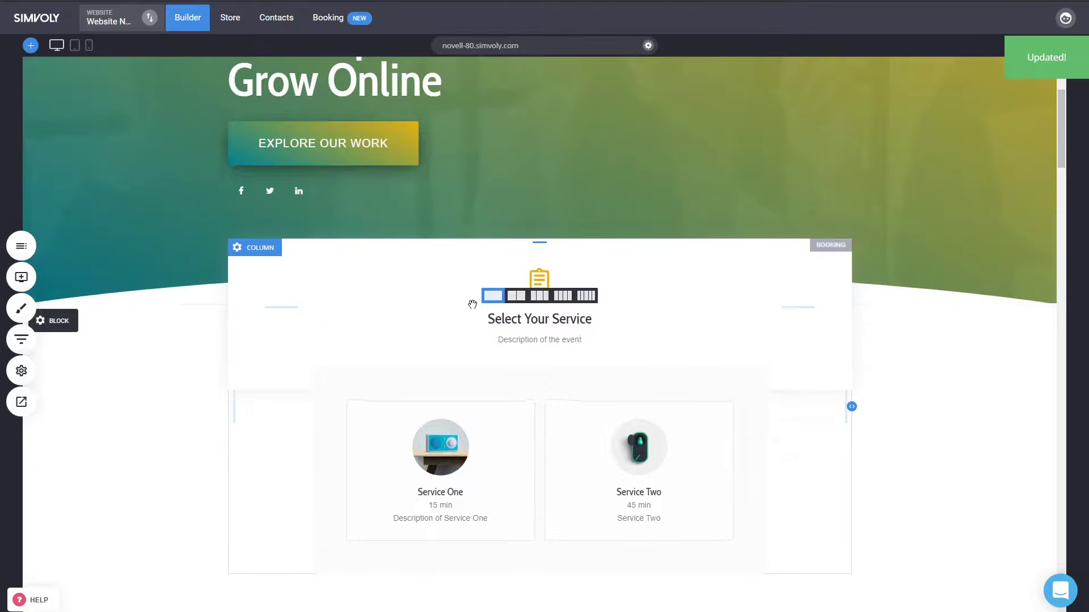
pyautogui.click(21, 402)
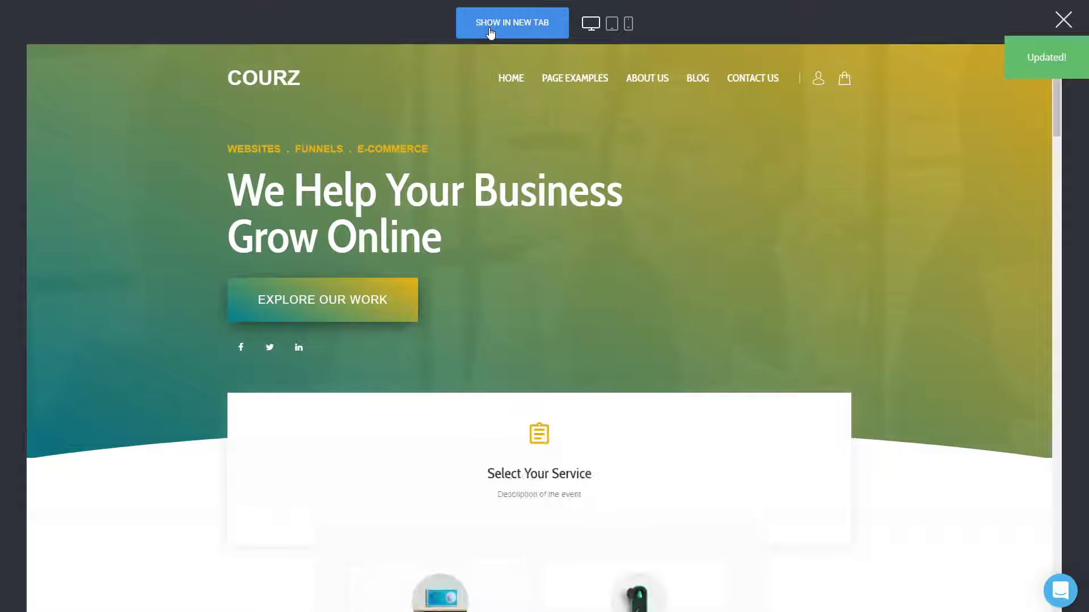
# - Open the preview in a new tab and choose Service Two with John as operator
pyautogui.click(491, 32)
pyautogui.scroll(-4, 767, 351)
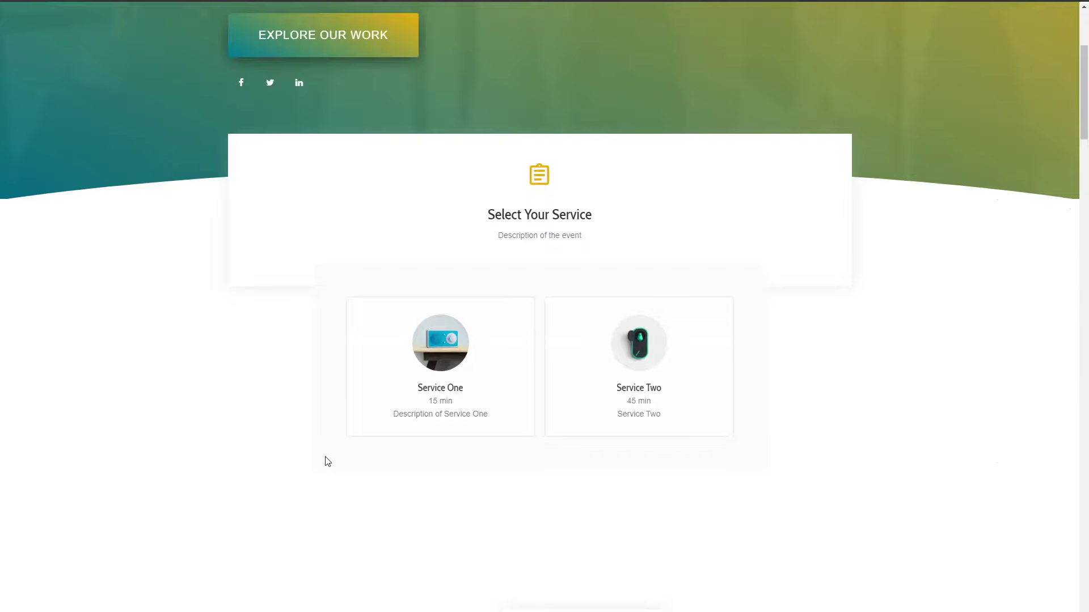
pyautogui.click(567, 380)
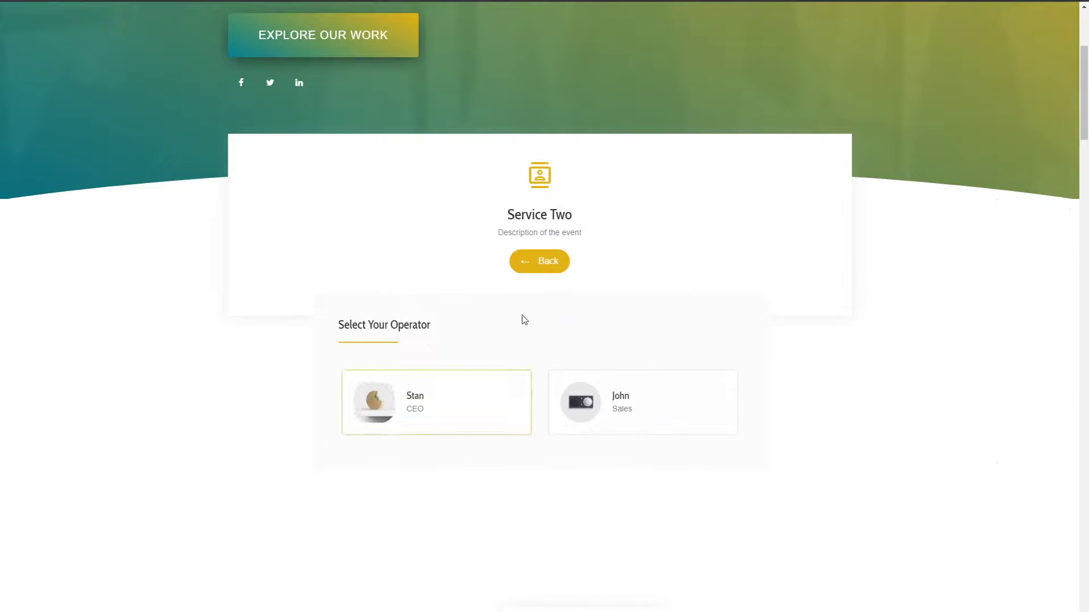
pyautogui.click(553, 265)
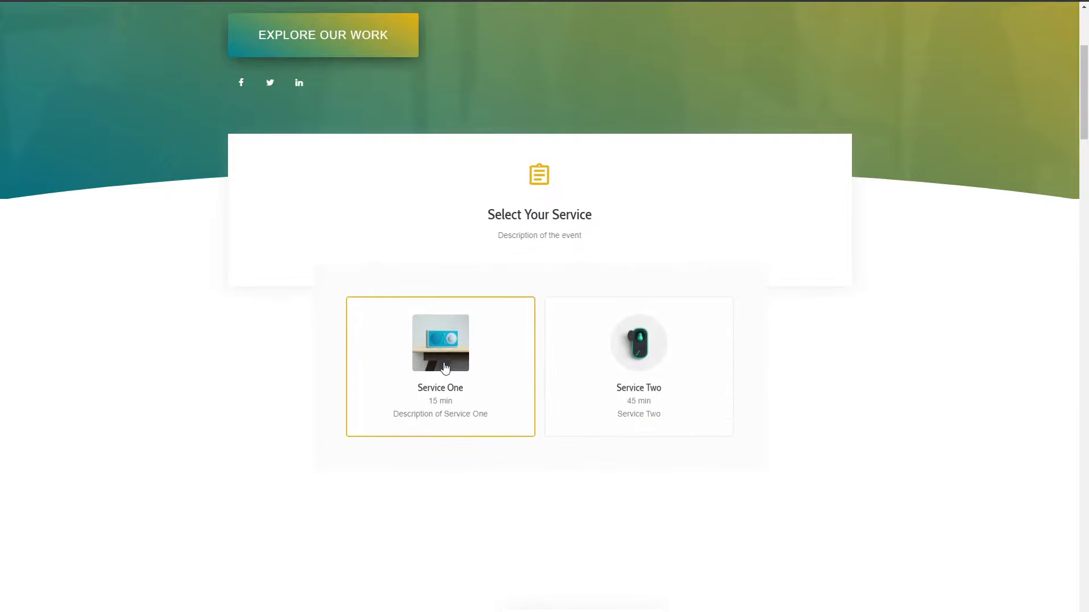
pyautogui.click(620, 381)
pyautogui.click(618, 413)
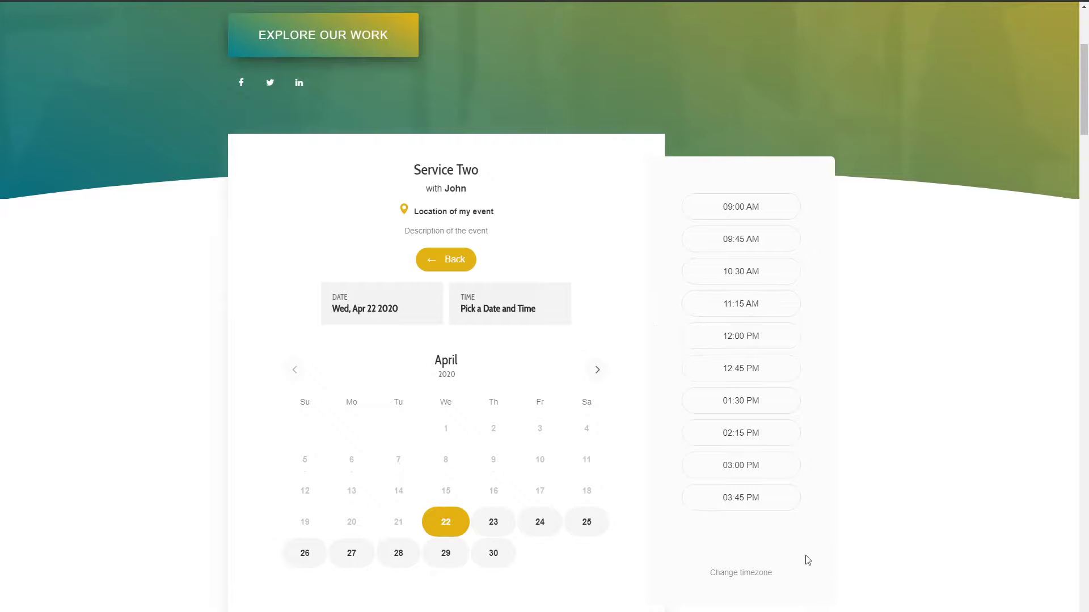
# - Switch the time slots to an Australian timezone, then leave the preview
pyautogui.click(756, 574)
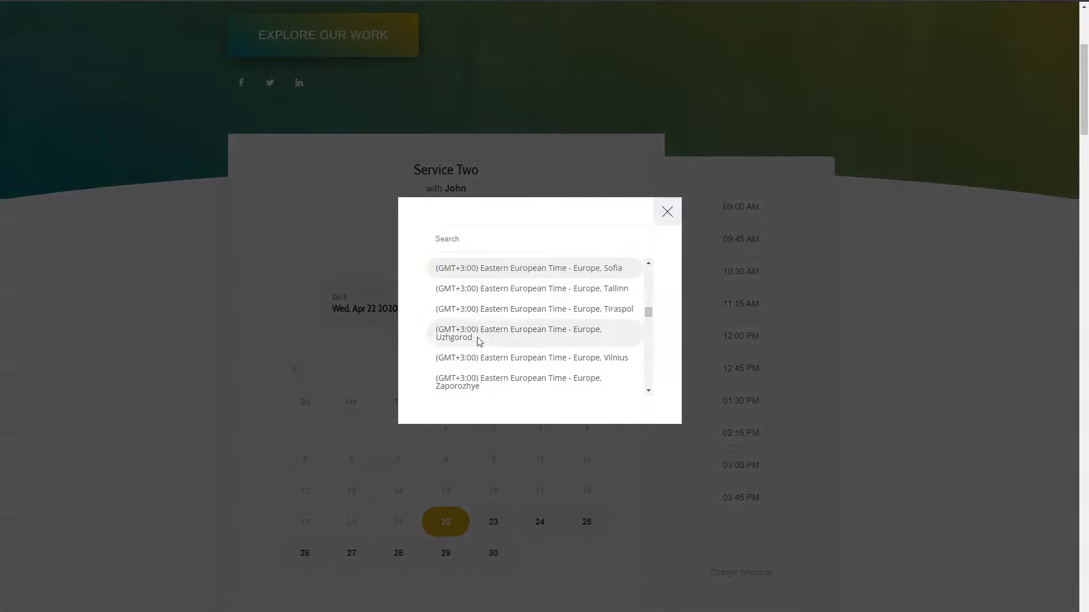
pyautogui.moveTo(647, 320); pyautogui.dragTo(650, 341)
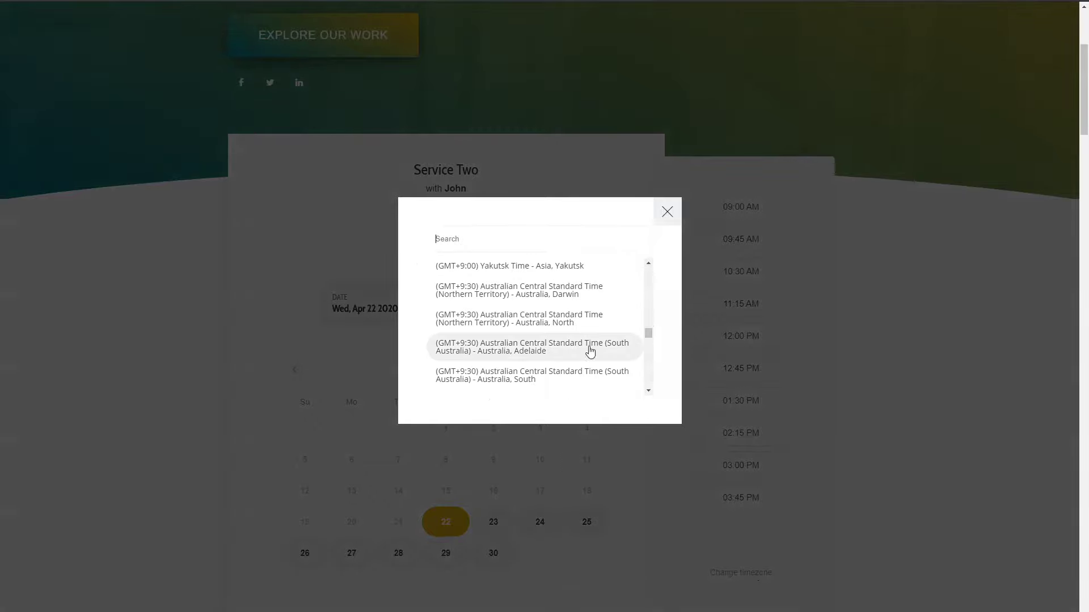
pyautogui.click(545, 324)
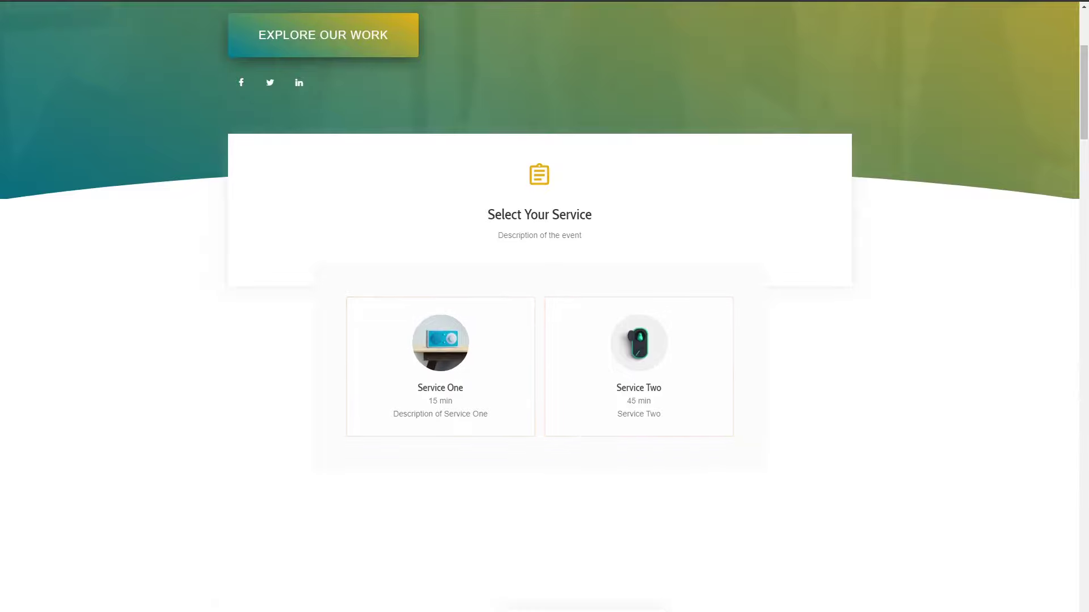
pyautogui.press('Escape')
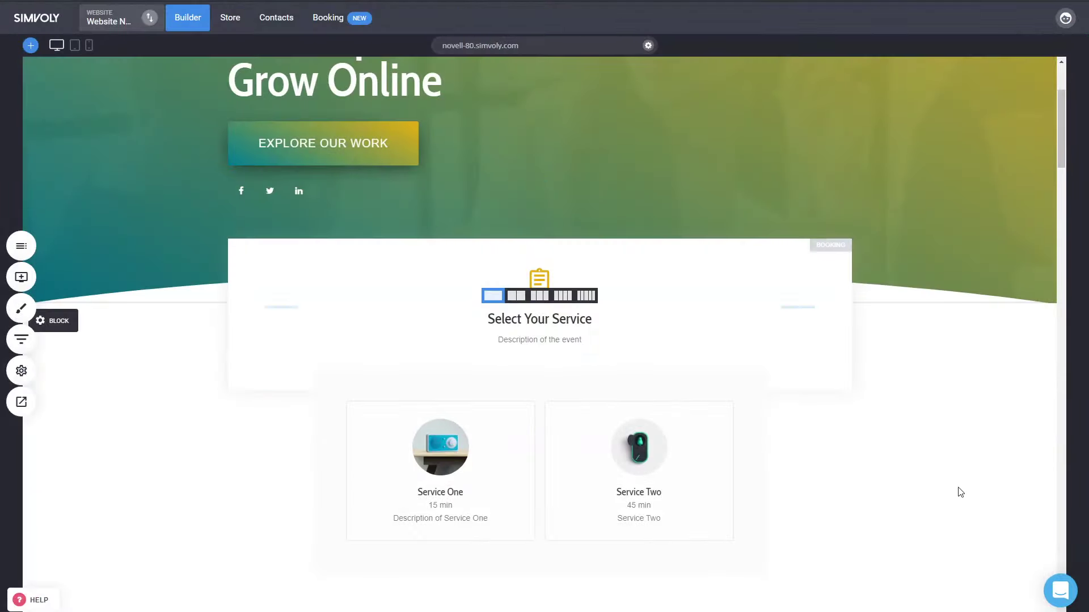
# - Review the Language & Time section of Website Settings, then go to the Booking section
pyautogui.click(21, 372)
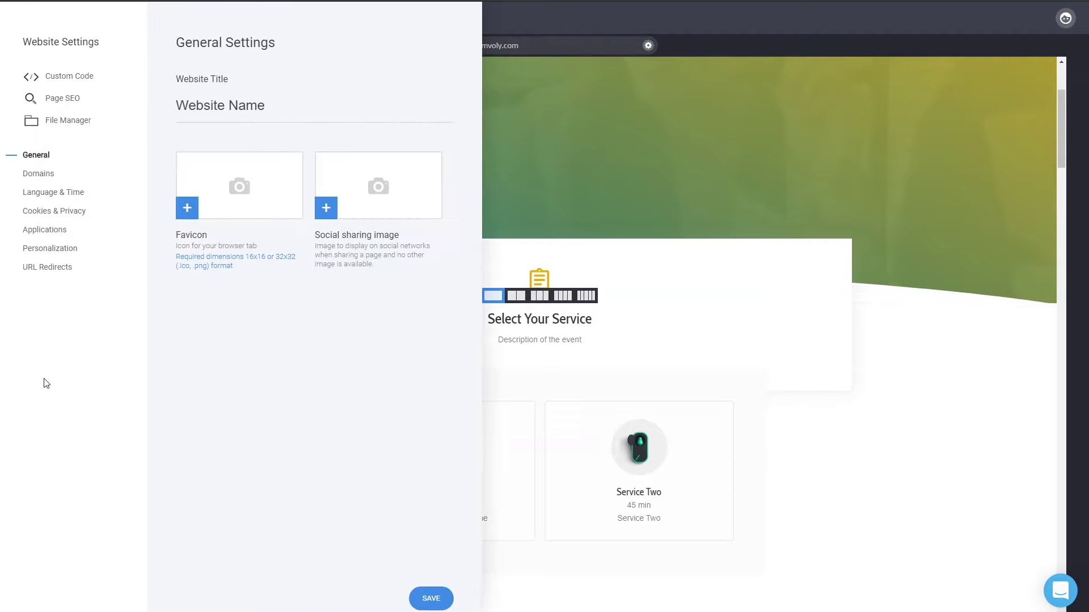
pyautogui.click(60, 193)
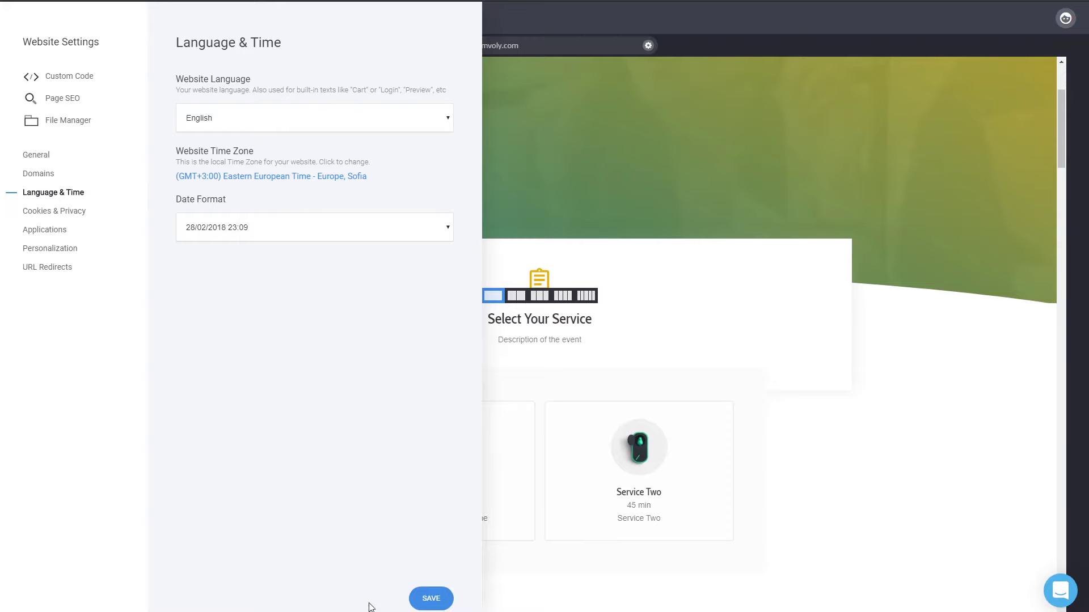
pyautogui.click(844, 496)
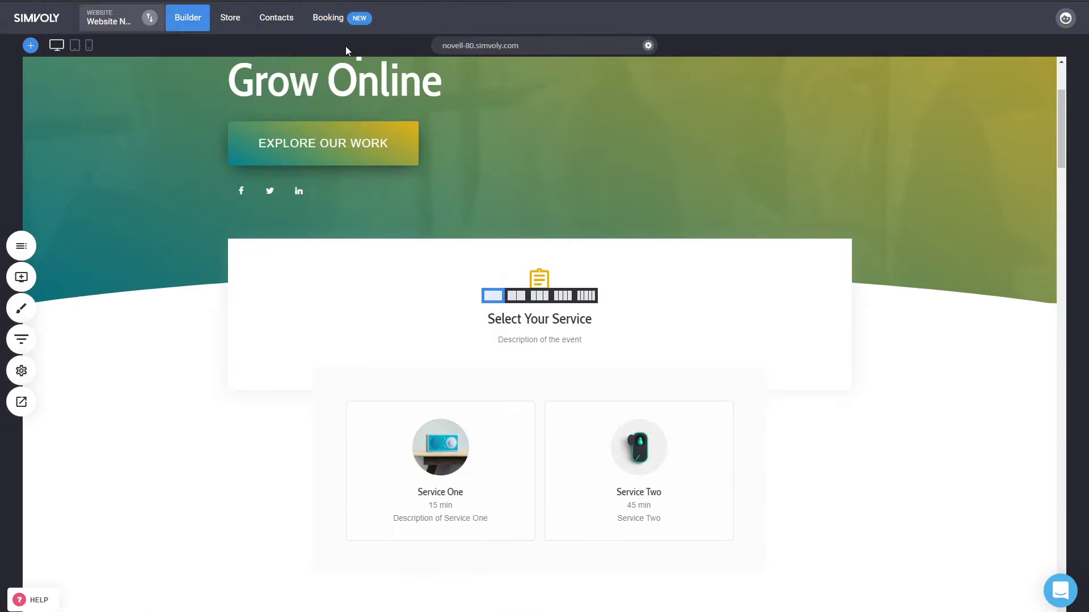
pyautogui.click(21, 370)
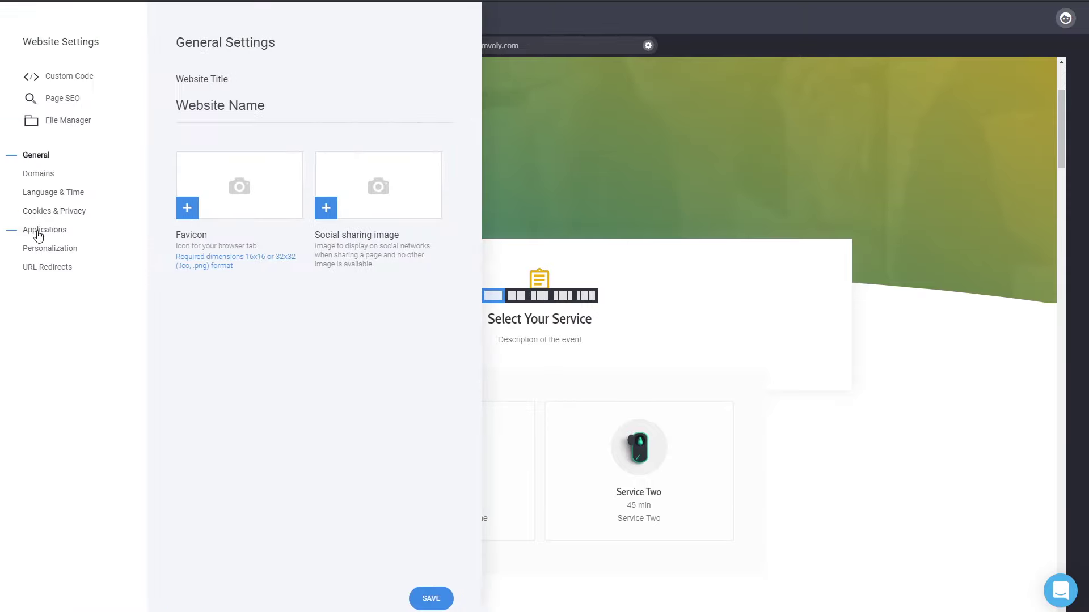
pyautogui.click(779, 389)
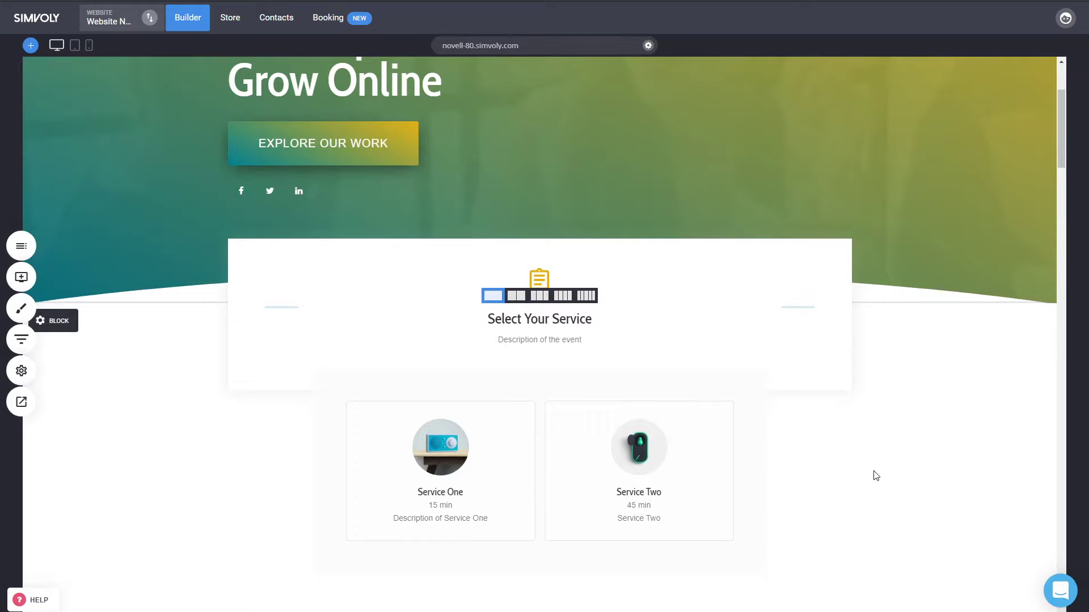
pyautogui.click(349, 23)
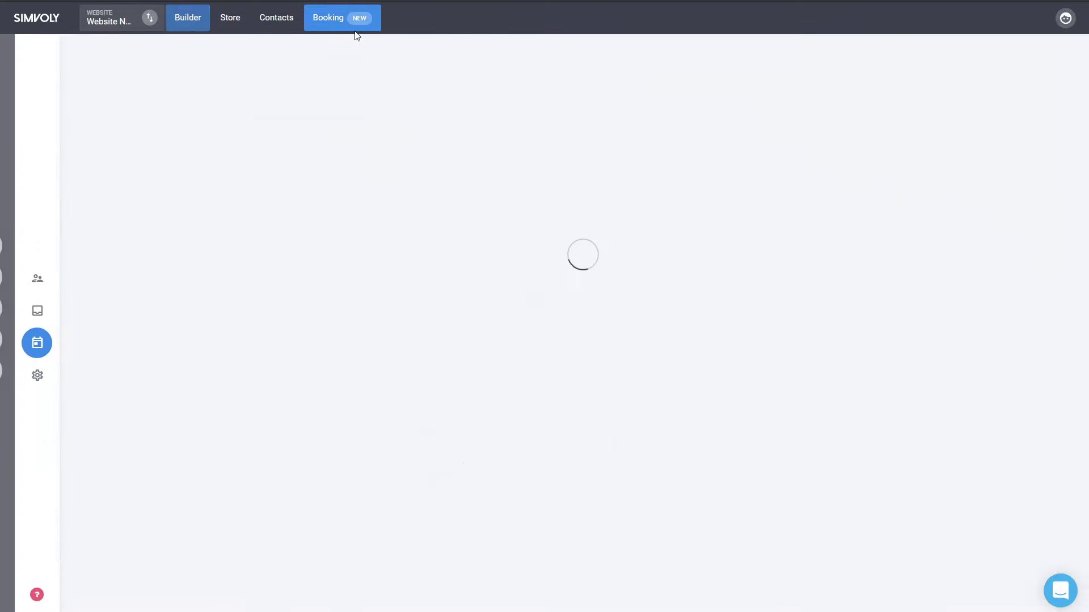
# - Open the Service Test 1 contact record and review all of its properties
pyautogui.click(22, 278)
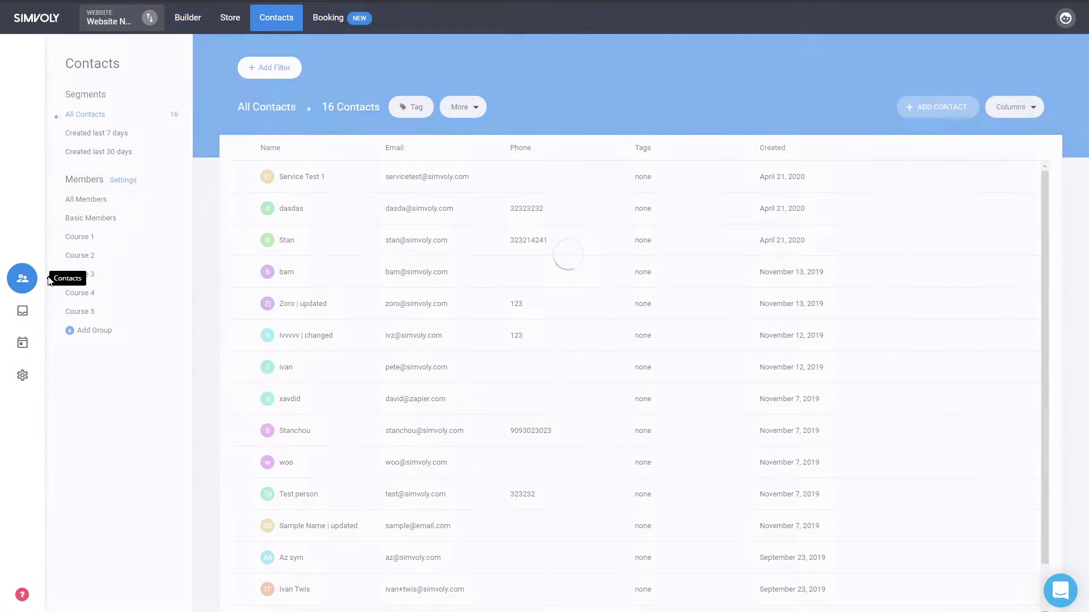
pyautogui.click(309, 179)
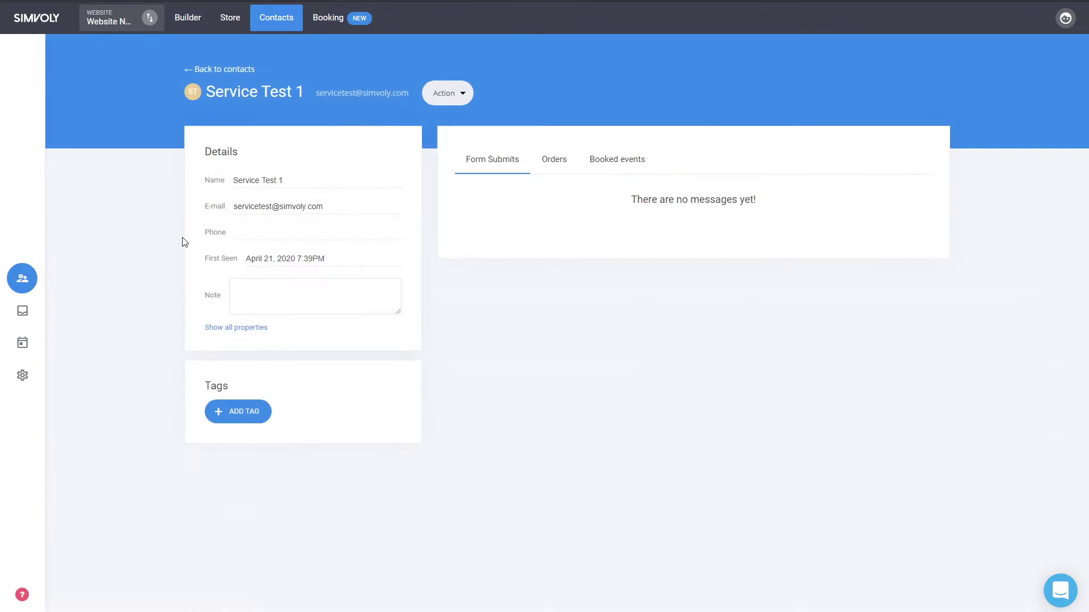
pyautogui.click(232, 329)
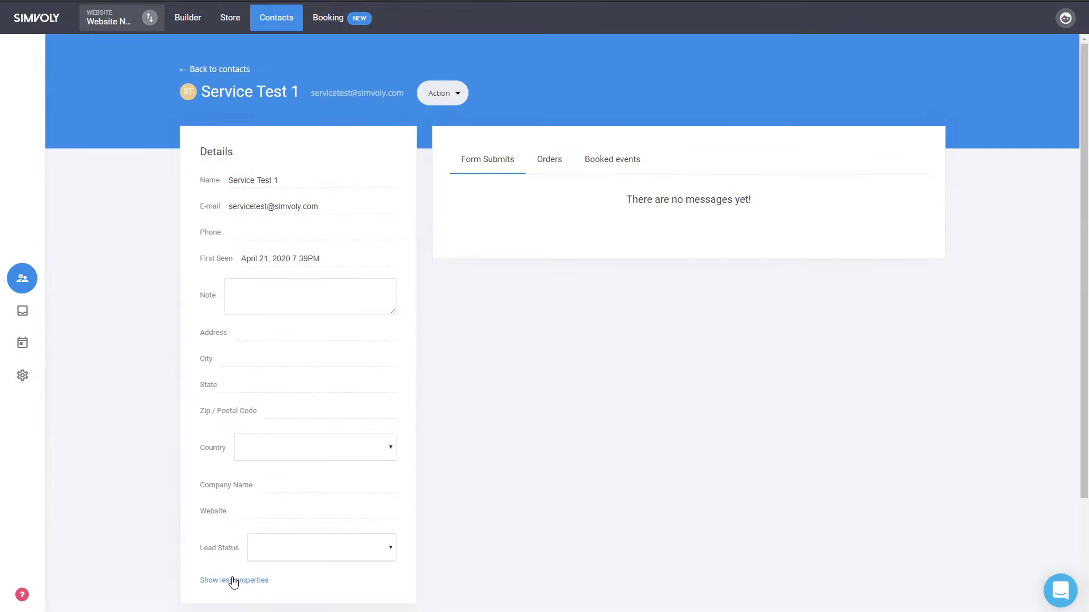
pyautogui.click(232, 580)
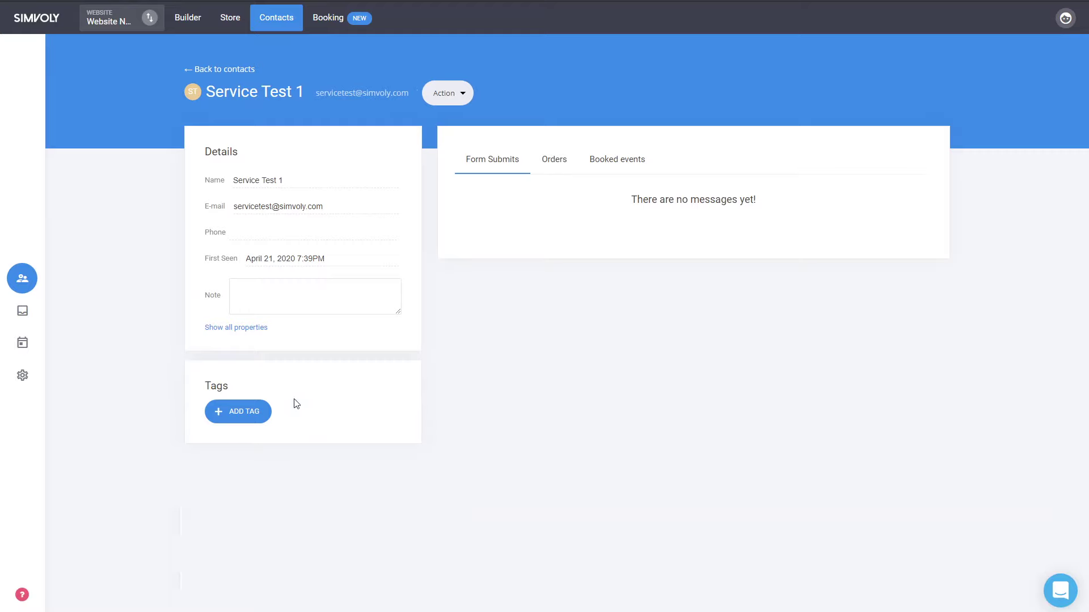
# - Confirm the contact's Apr 22 Service Two booking with Stan, then return to Booking Events
pyautogui.click(619, 169)
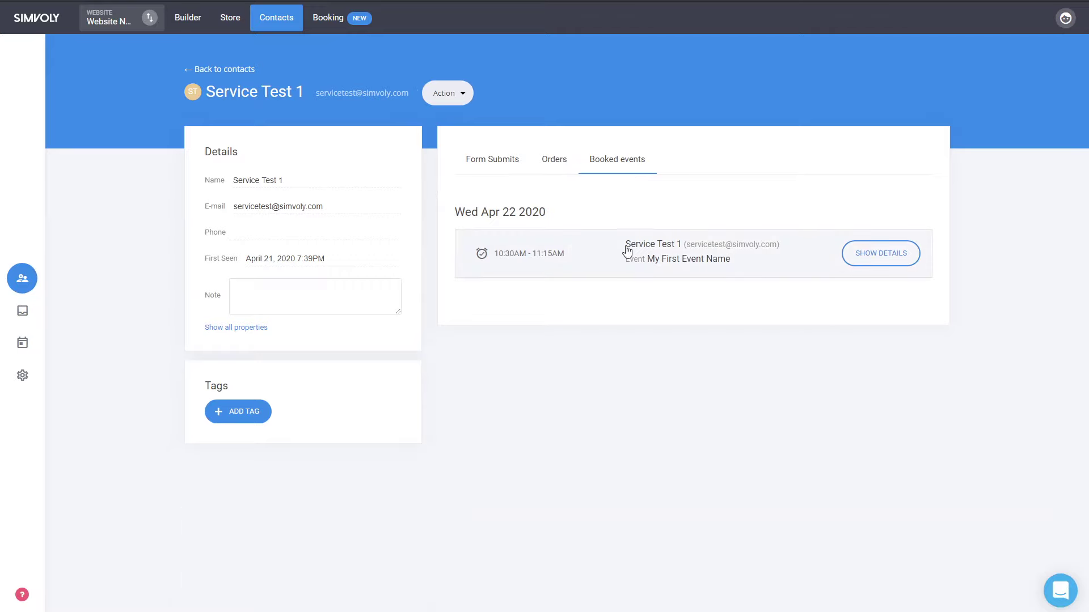
pyautogui.click(810, 259)
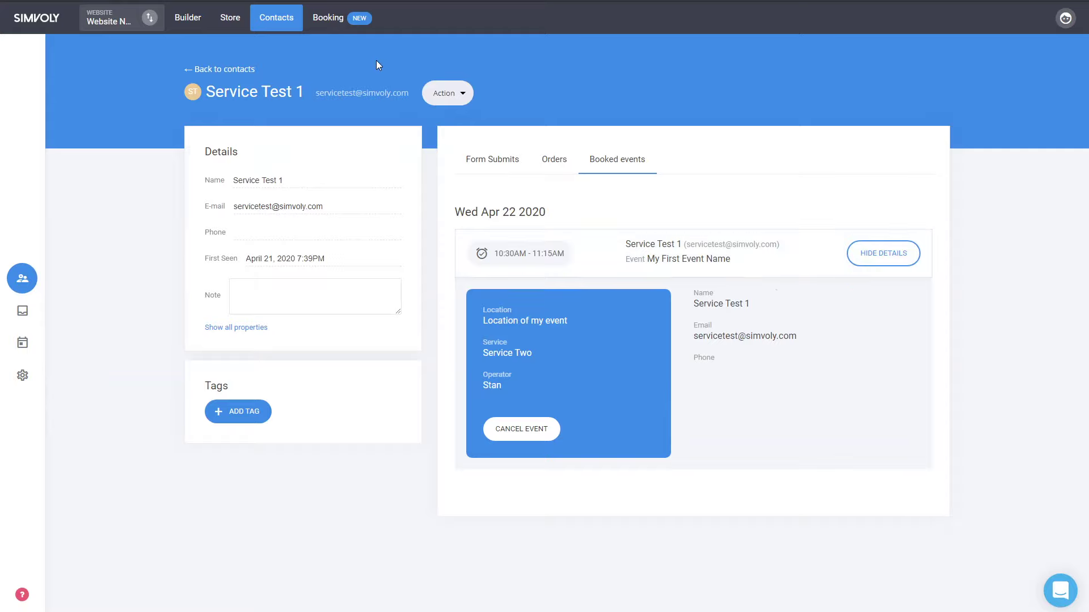
pyautogui.click(335, 23)
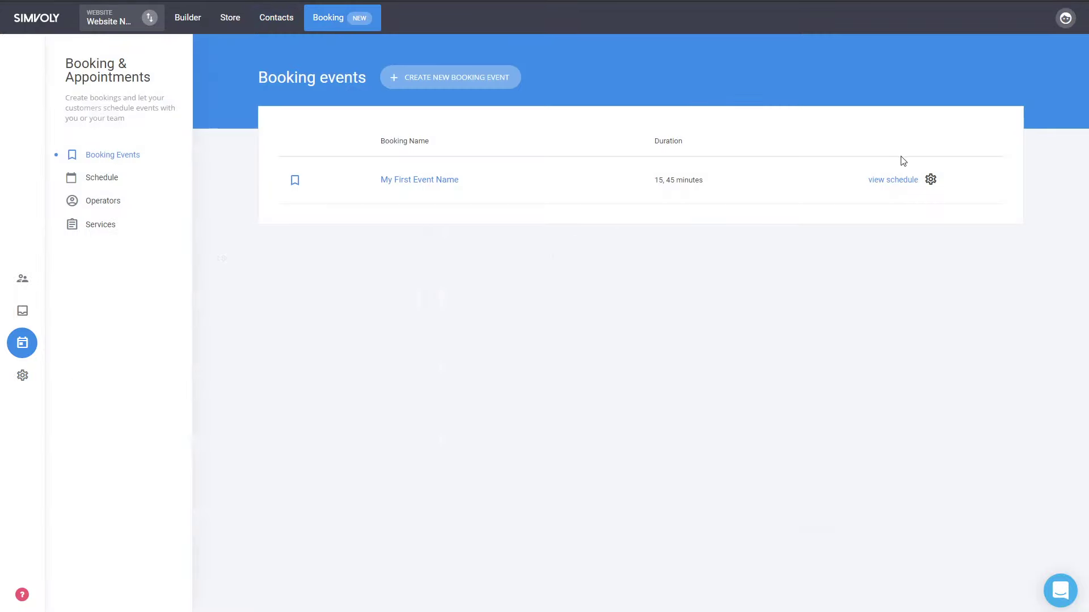
pyautogui.click(412, 182)
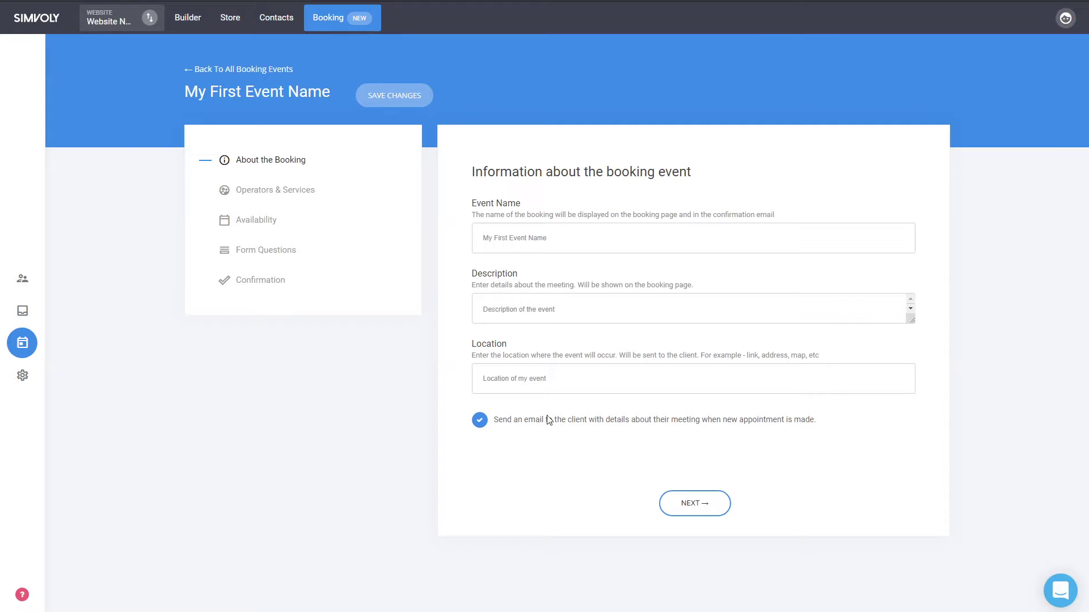
pyautogui.click(261, 77)
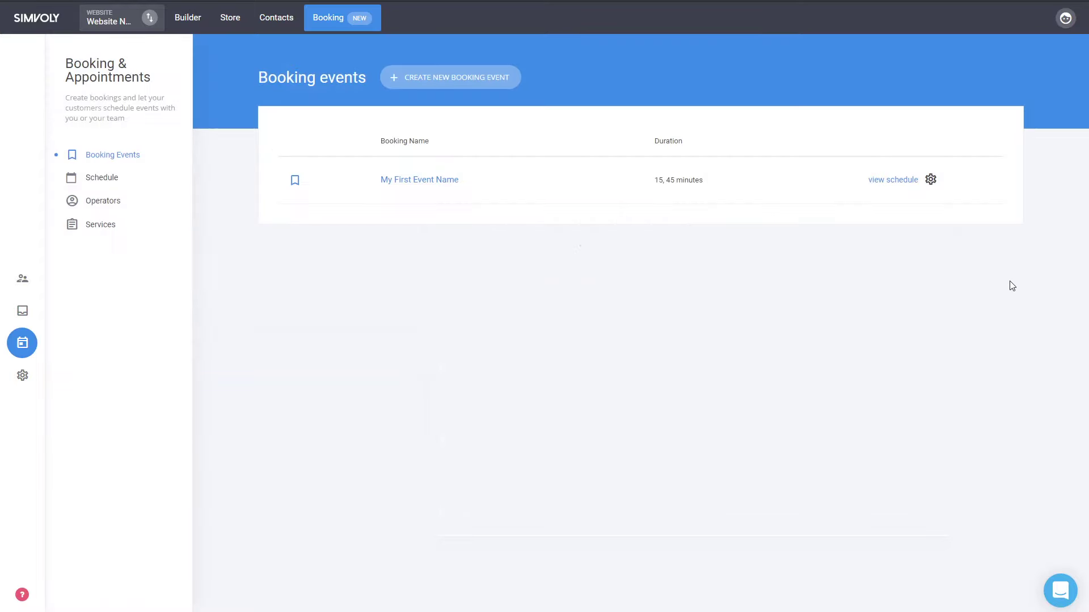